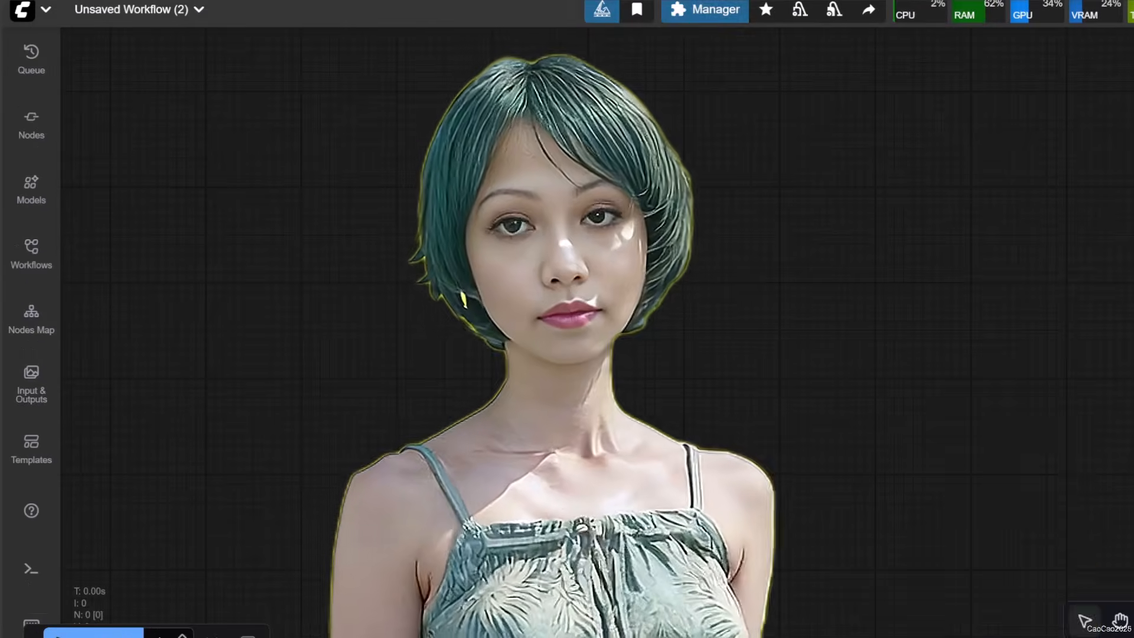
Search the custom node packs for "wan video" and update ComfyUI-WanVideoWrapper.
left_click(689, 24)
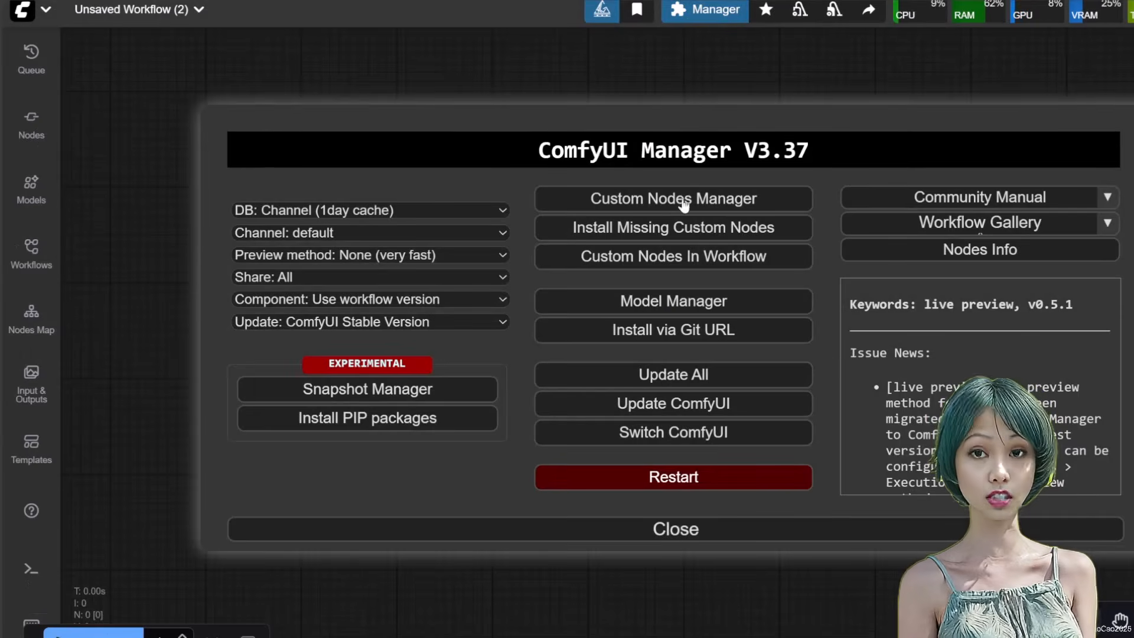
left_click(691, 195)
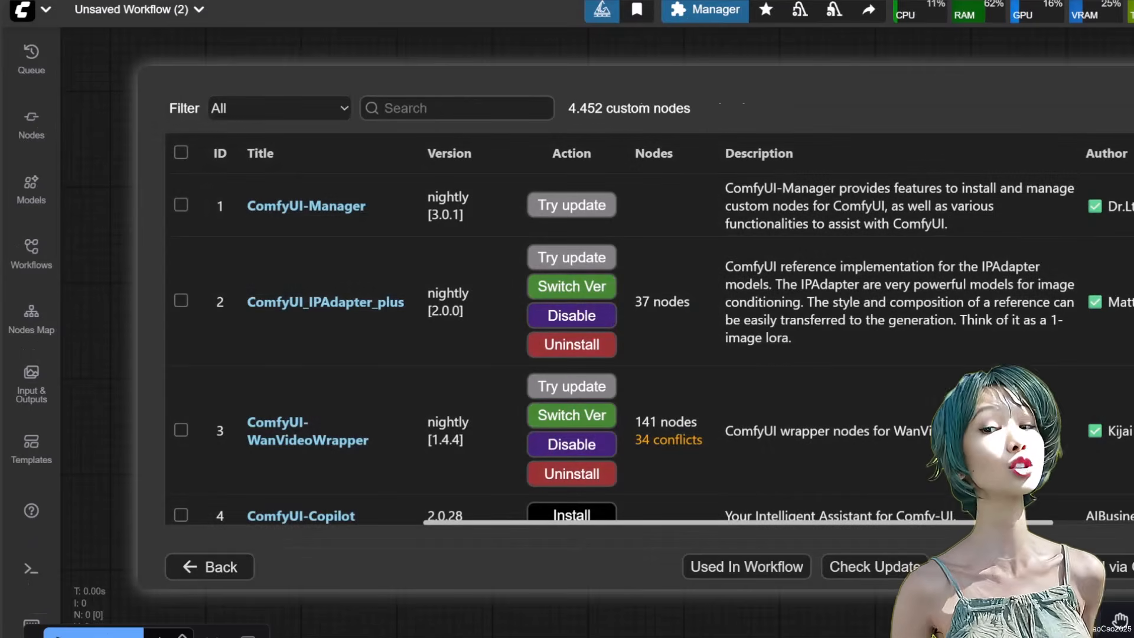
left_click(458, 108)
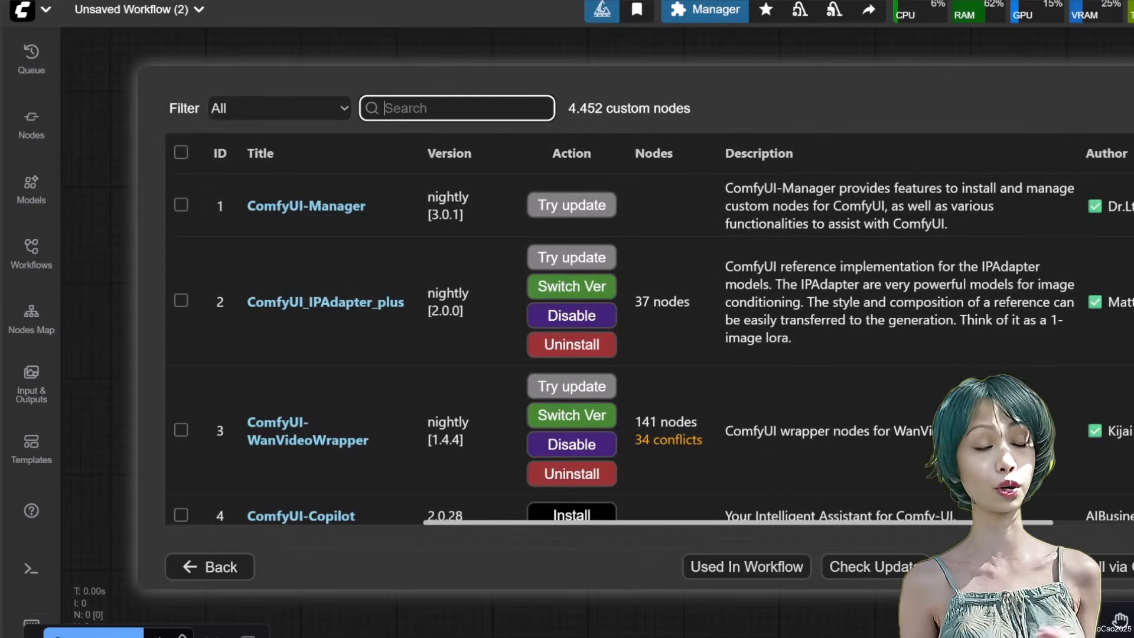
type("wan video")
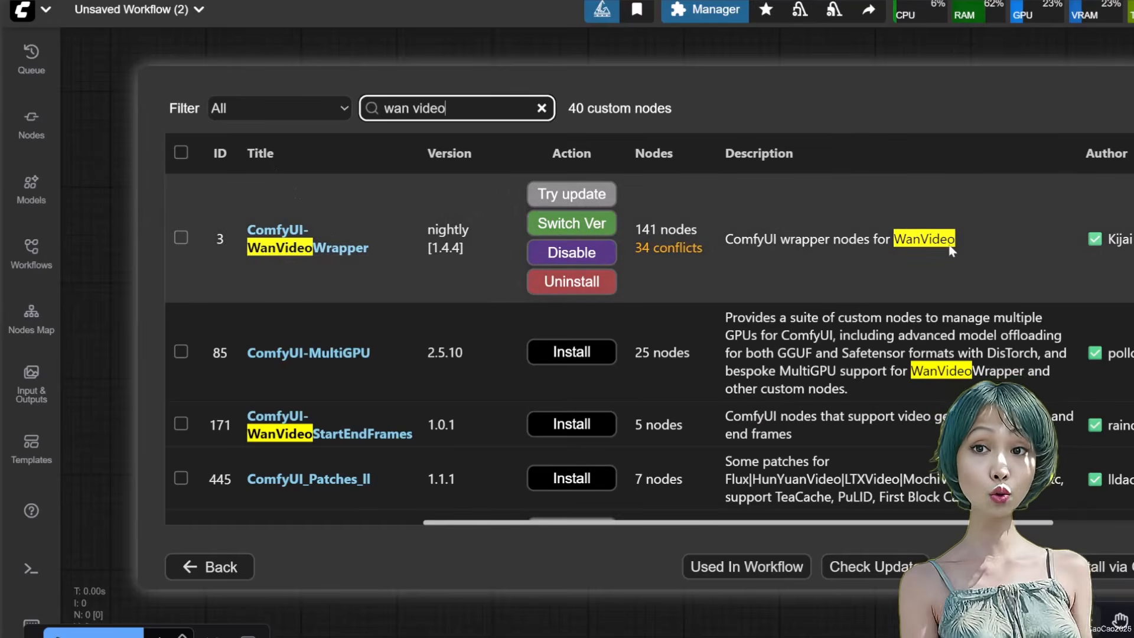
mouse_move(1106, 240)
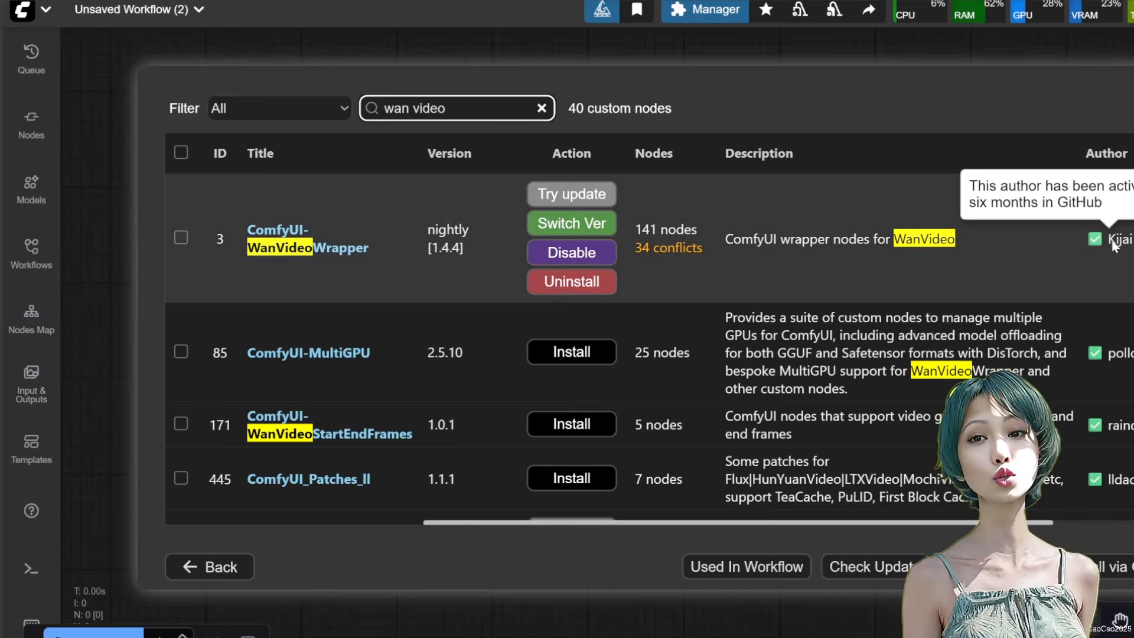
left_click(553, 196)
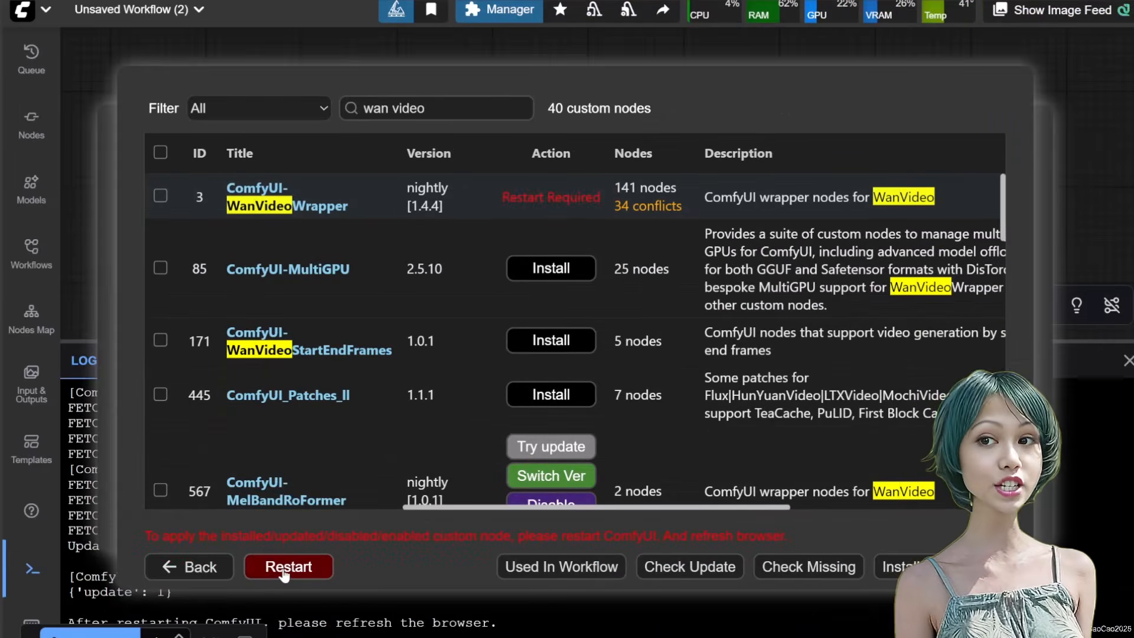
Restart the server and reload the browser page to apply the node pack update.
left_click(283, 568)
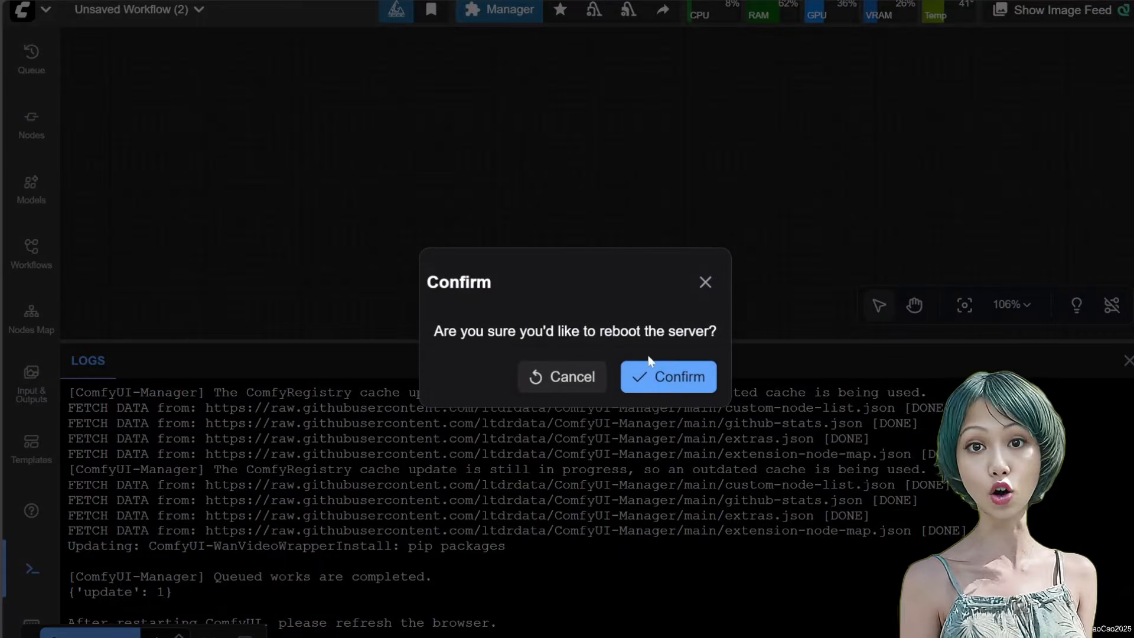
left_click(665, 374)
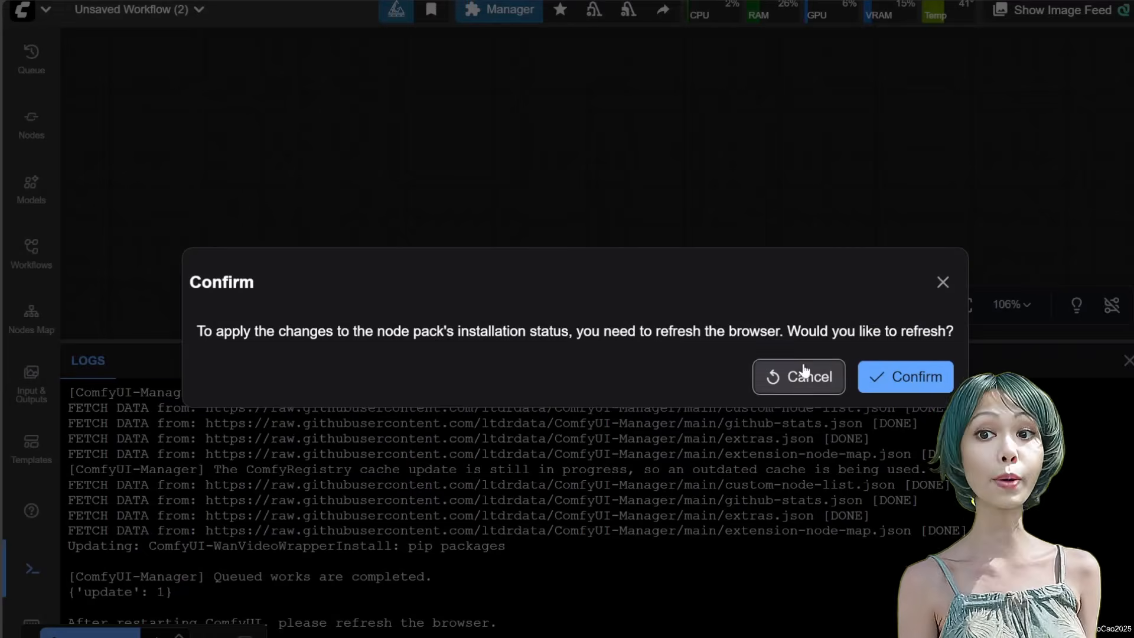
left_click(874, 375)
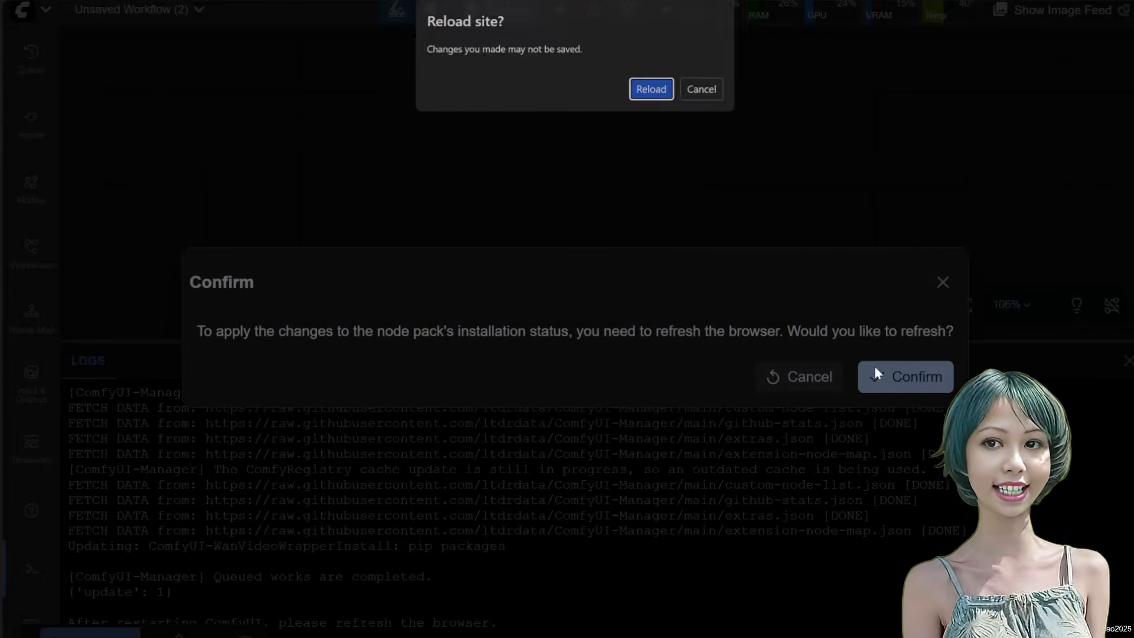
left_click(650, 90)
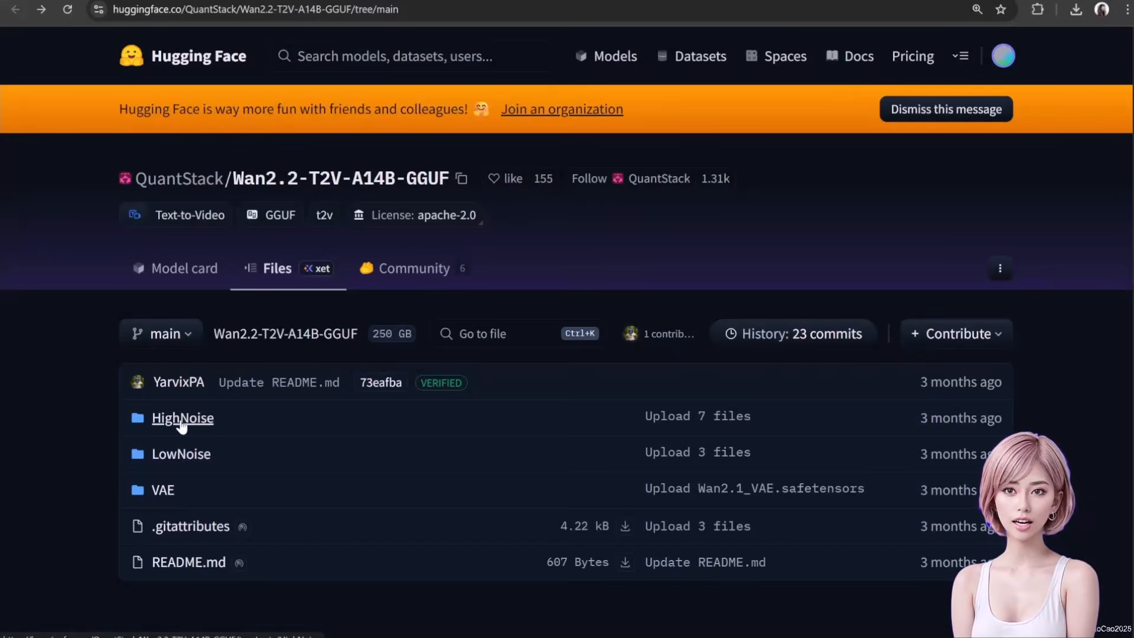
On Hugging Face, examine the HighNoise GGUF files of QuantStack/Wan2.2-T2V-A14B-GGUF and return to the model page.
scroll(242, 440, "down", 5)
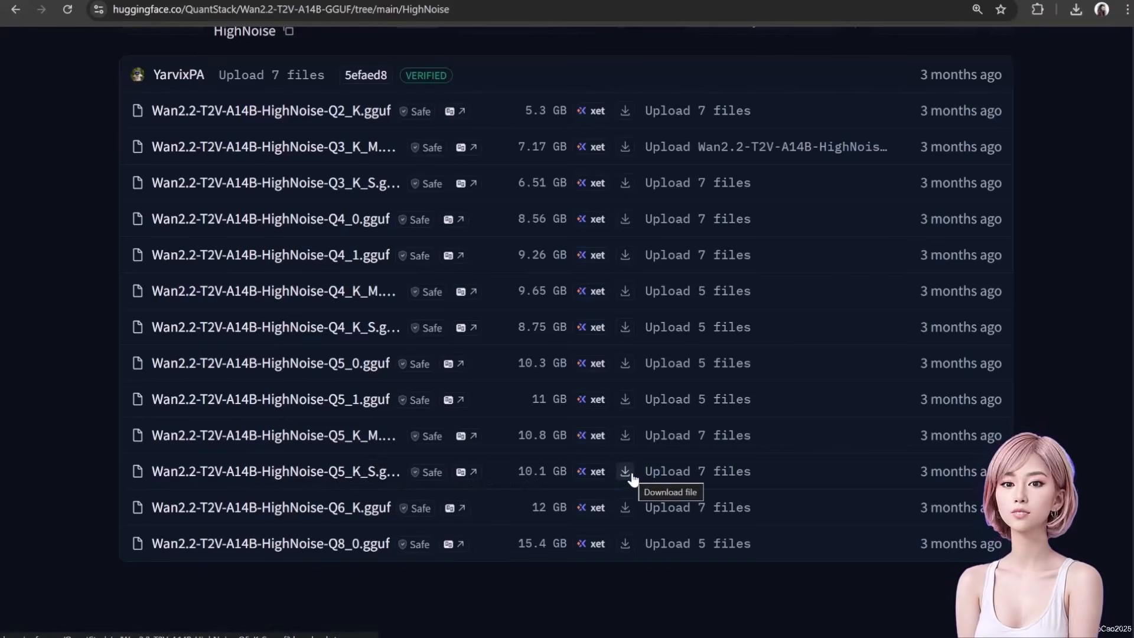
scroll(597, 476, "up", 5)
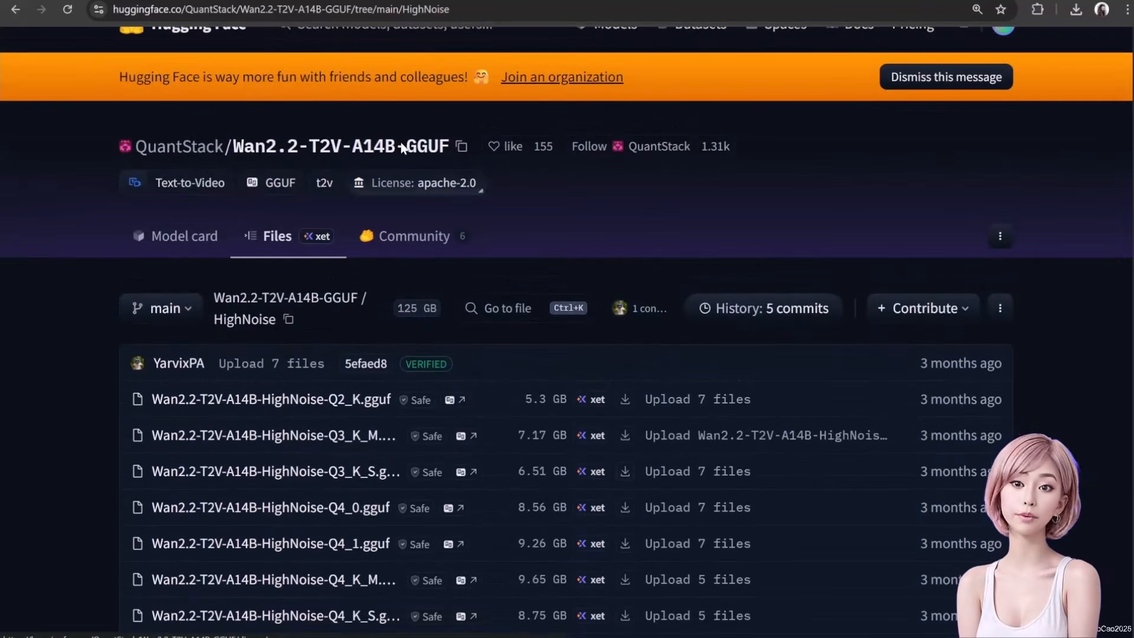
left_click(335, 150)
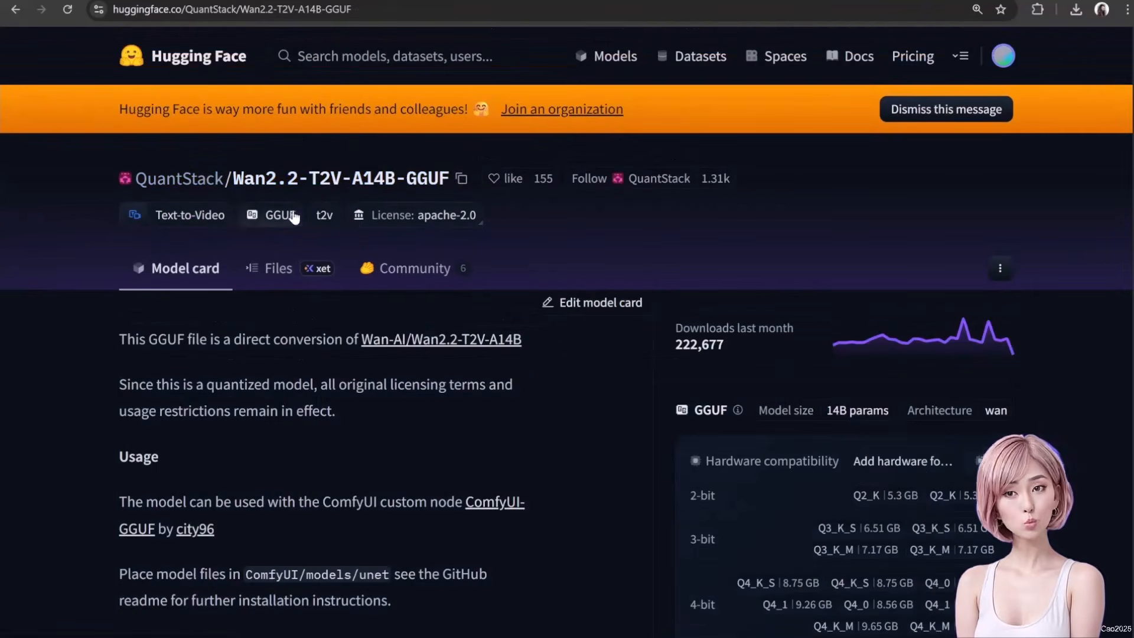
Examine the LowNoise GGUF files in the Wan2.2-T2V-A14B-GGUF repository and open its VAE folder.
left_click(263, 269)
left_click(194, 453)
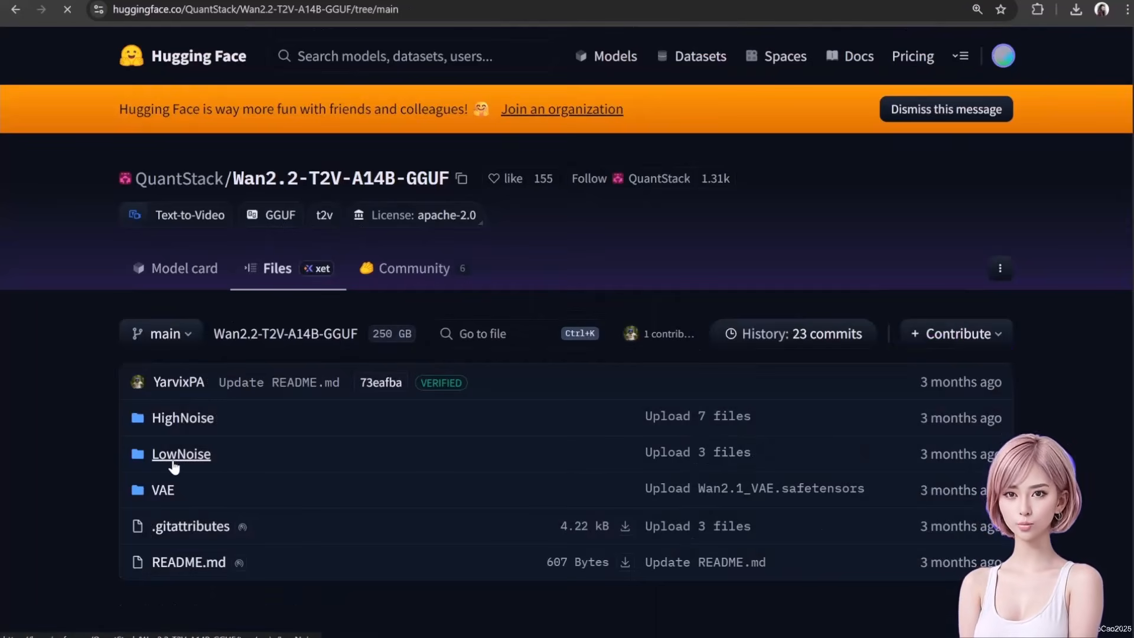
scroll(321, 444, "down", 5)
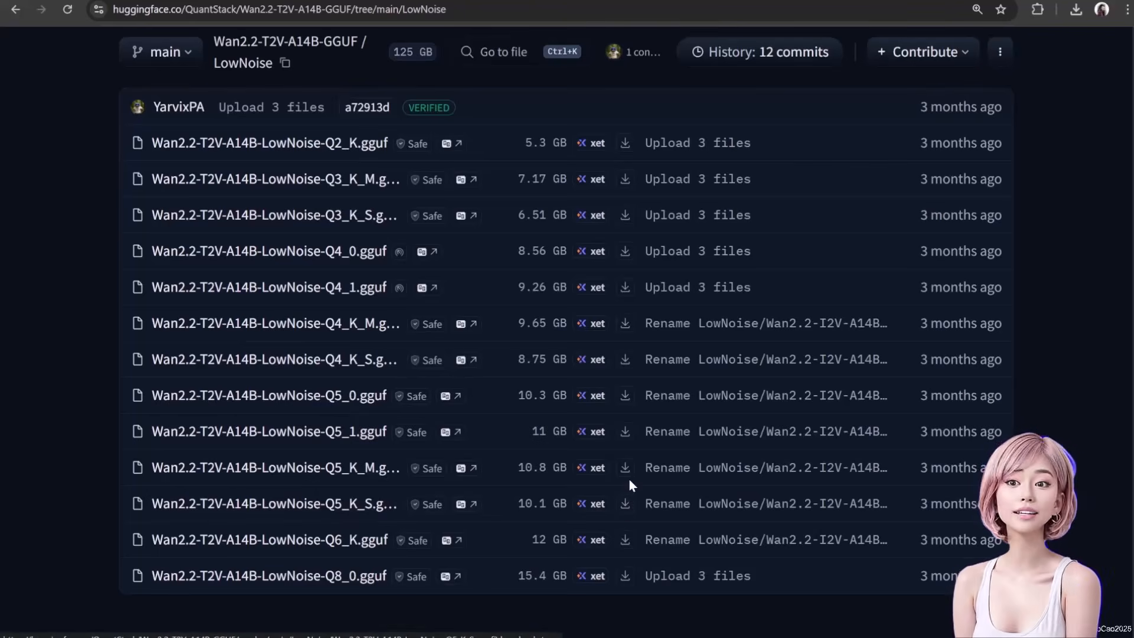
scroll(366, 118, "up", 1)
scroll(370, 119, "up", 2)
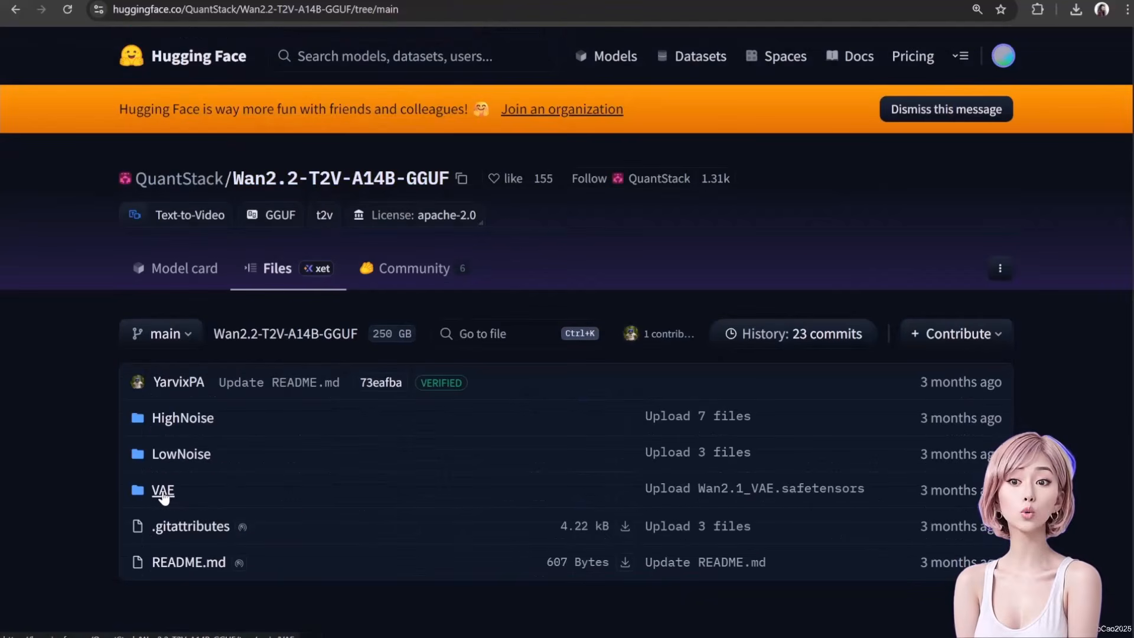
left_click(163, 493)
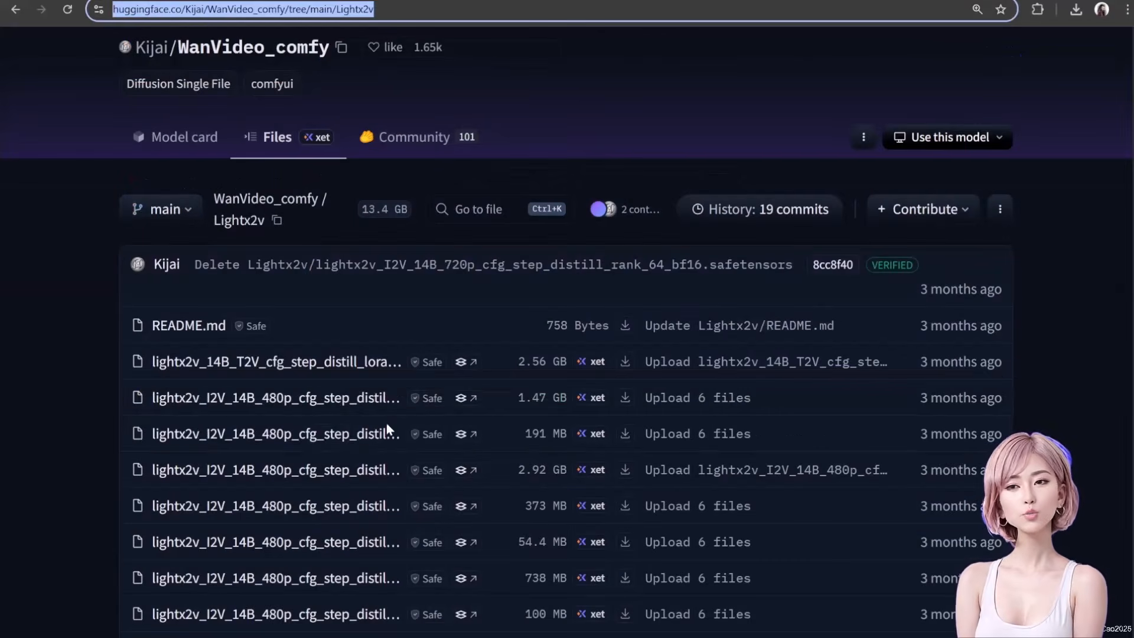
Examine the lightx2v T2V LoRA files in the Lightx2v folder of the Kijai/WanVideo_comfy repository.
scroll(390, 447, "down", 1)
scroll(148, 481, "down", 5)
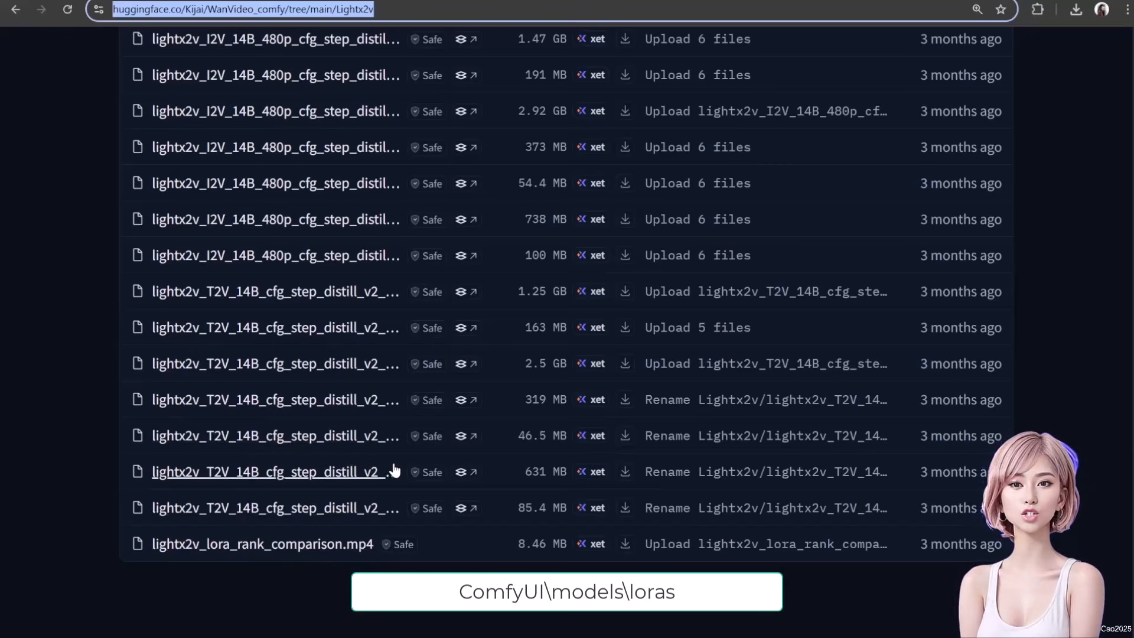
key("ctrl+minus")
key("ctrl+minus")
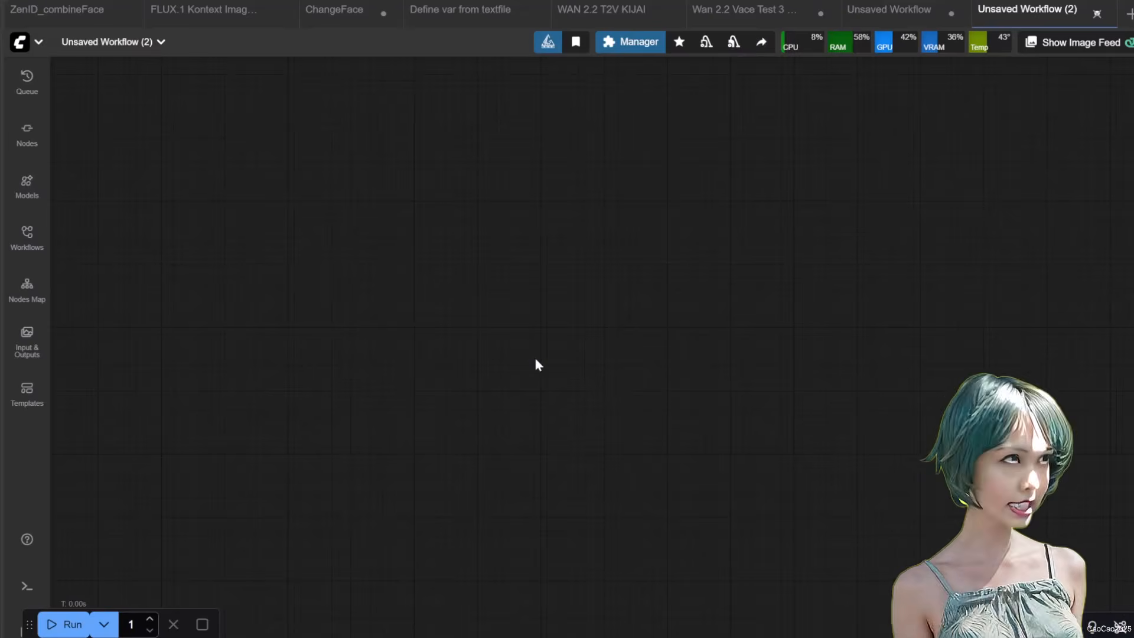
In ComfyUI, add a WanVideo Model Loader node to the empty workflow and place it on the canvas.
double_click(535, 360)
type("wa")
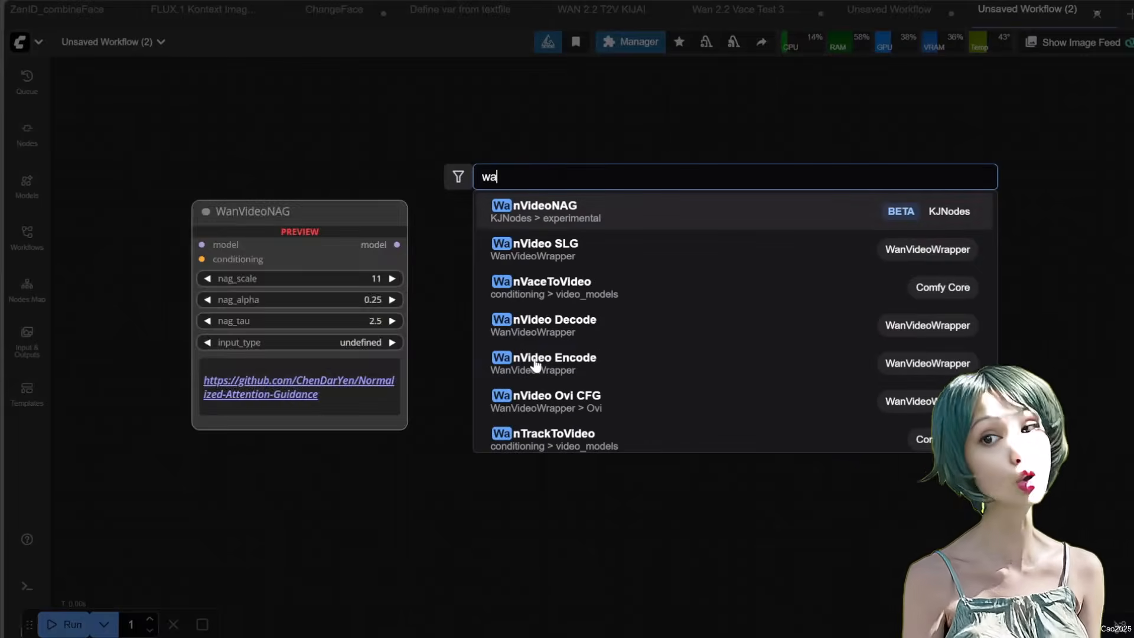
type("n video model")
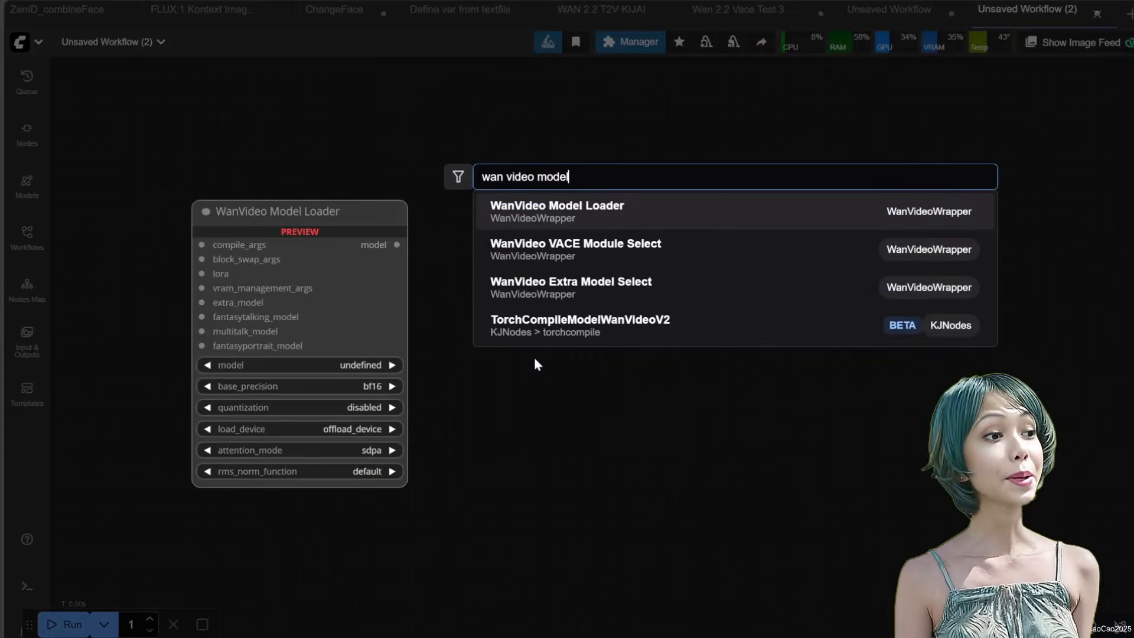
left_click(606, 205)
left_click_drag(590, 347, 381, 257)
left_click_drag(317, 228, 311, 229)
Set the loader's model to Wan2.2-T2V-A14B-HighNoise-Q5_K_S.gguf, base_precision to fp16_fast and attention_mode to sageattn.
scroll(449, 341, "up", 2)
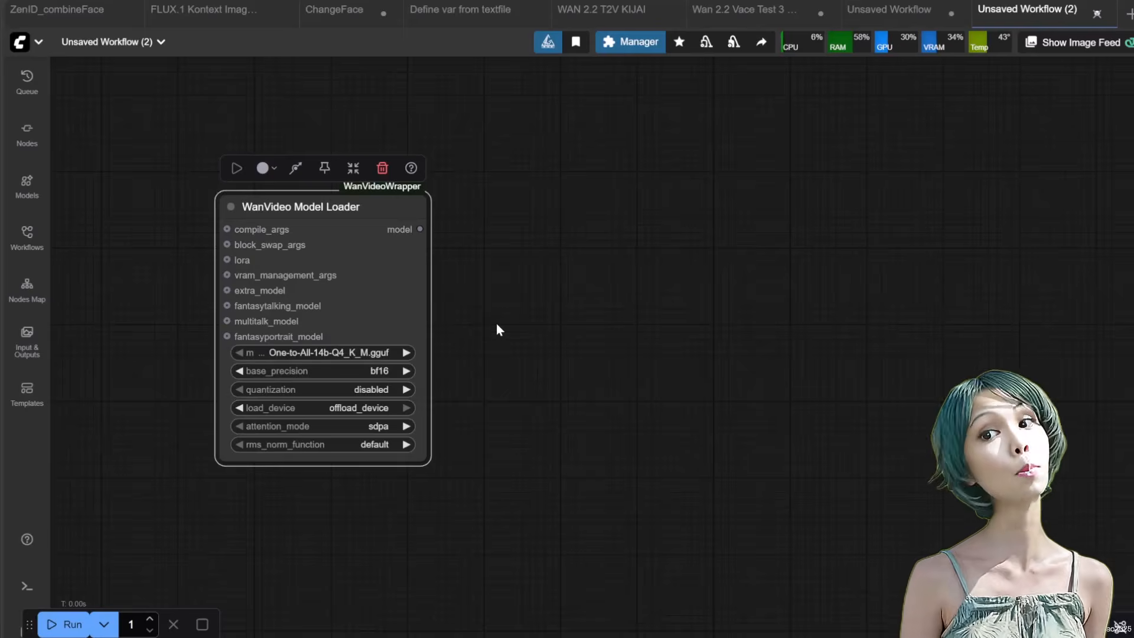
scroll(494, 322, "up", 4)
left_click_drag(493, 322, 651, 313)
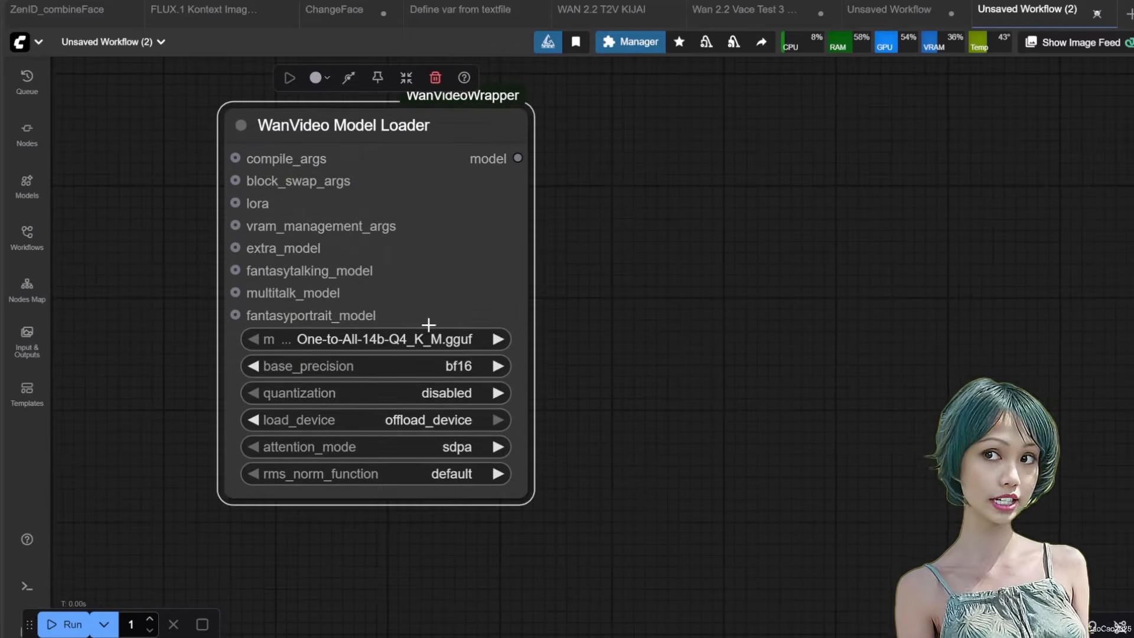
left_click(423, 338)
type("gguf")
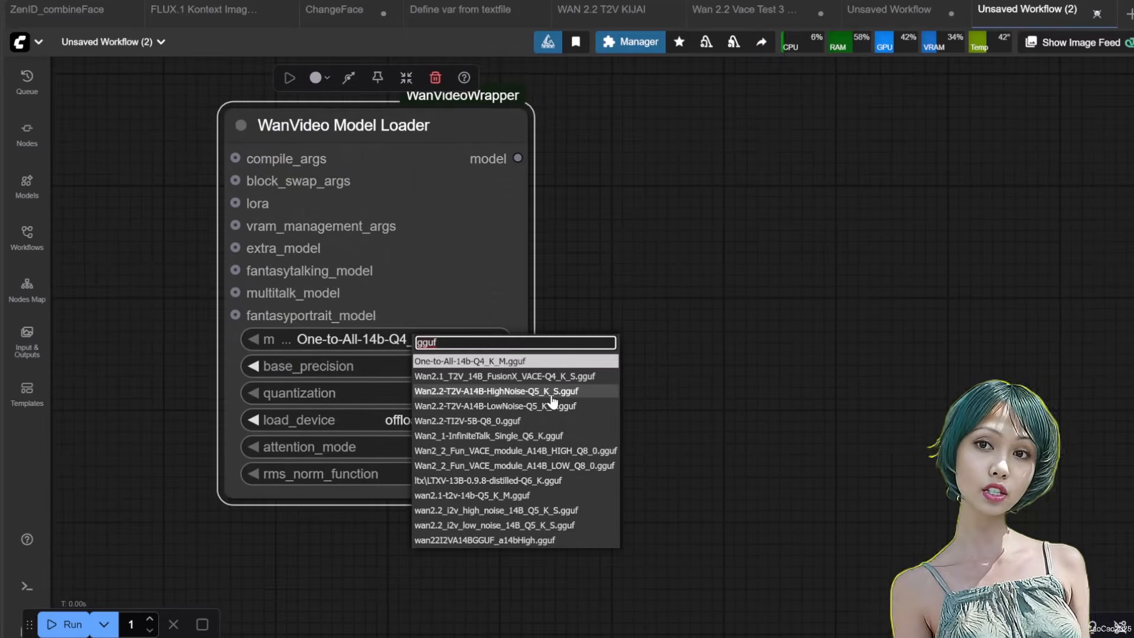
key("Escape")
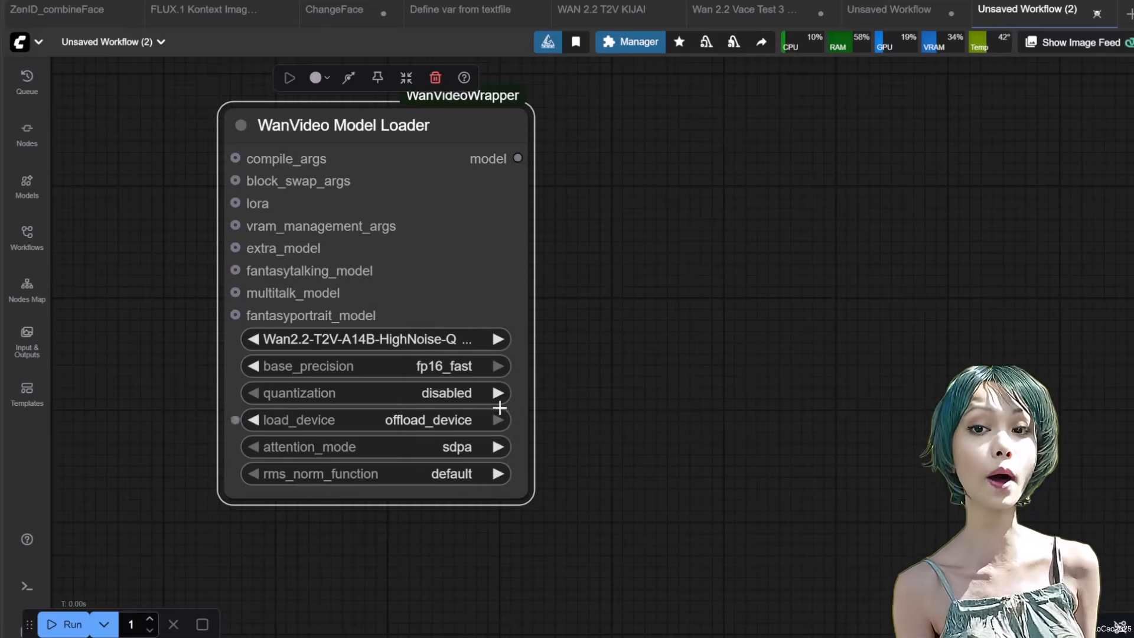
left_click(465, 447)
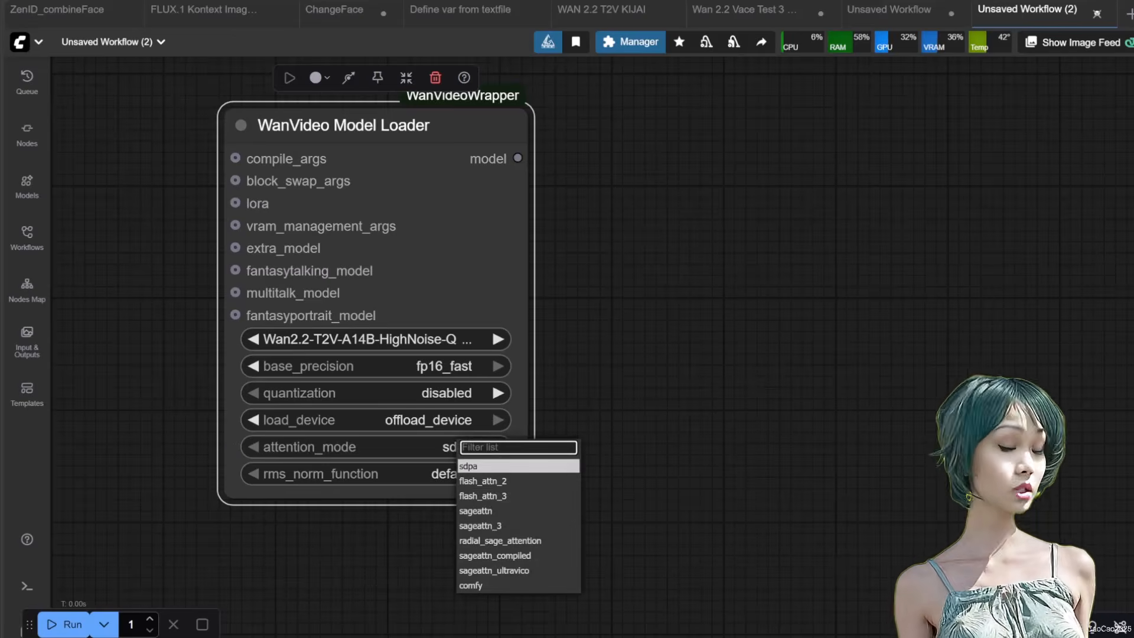
left_click(483, 512)
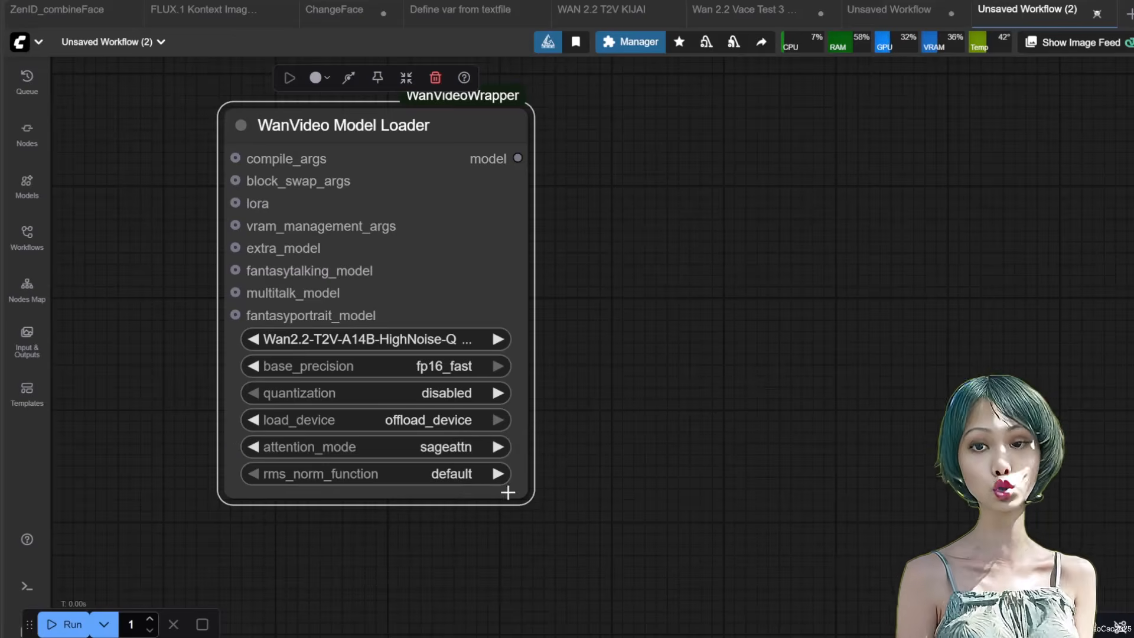
Duplicate the model loader beside the original and set the copy's model to Wan2.2-T2V-A14B-LowNoise-Q5_K_S.gguf.
scroll(556, 495, "down", 1)
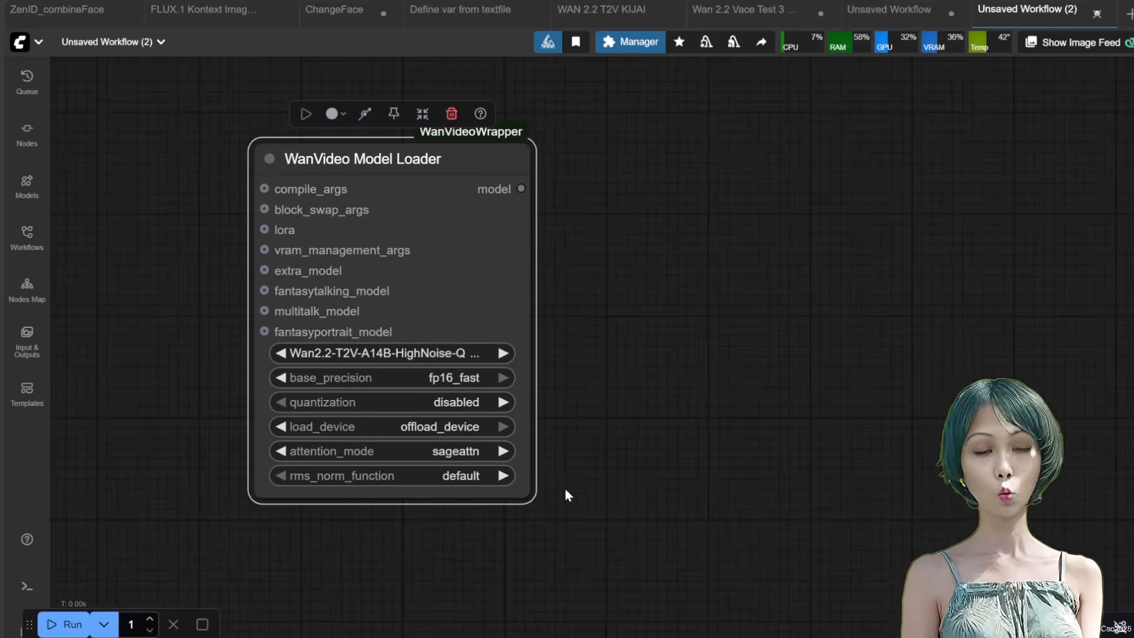
left_click(348, 156)
left_click_drag(343, 151, 689, 146, "alt")
left_click(717, 352)
type("low")
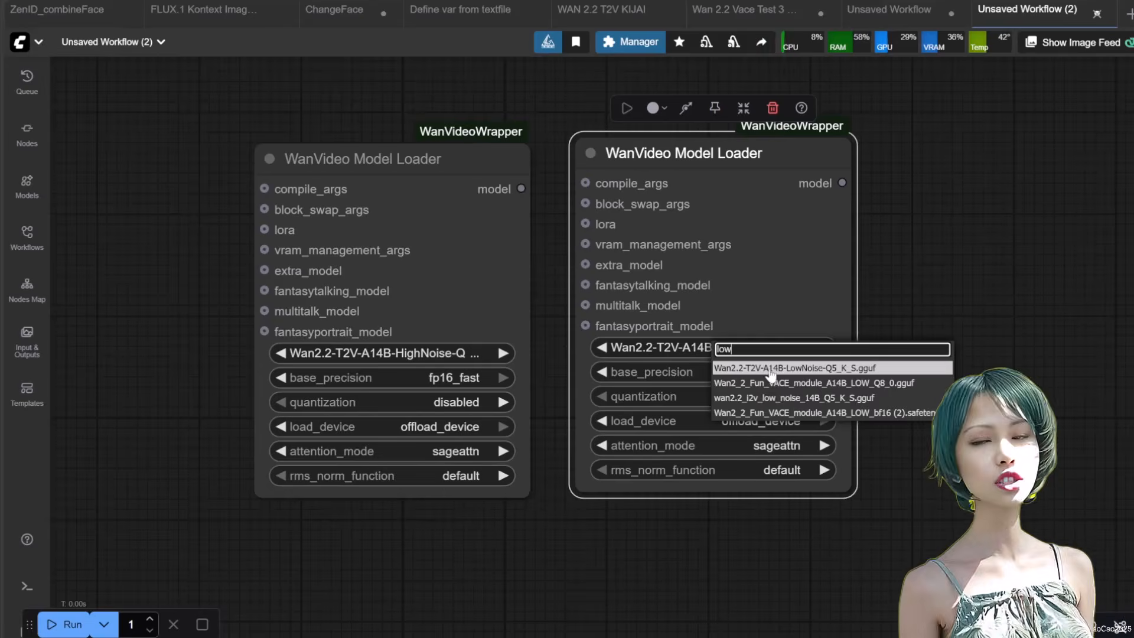
left_click(771, 368)
Add a WanVideo Torch Compile Settings node above the loaders and connect it to compile_args on both the HighNoise and LowNoise loaders.
scroll(856, 499, "down", 2)
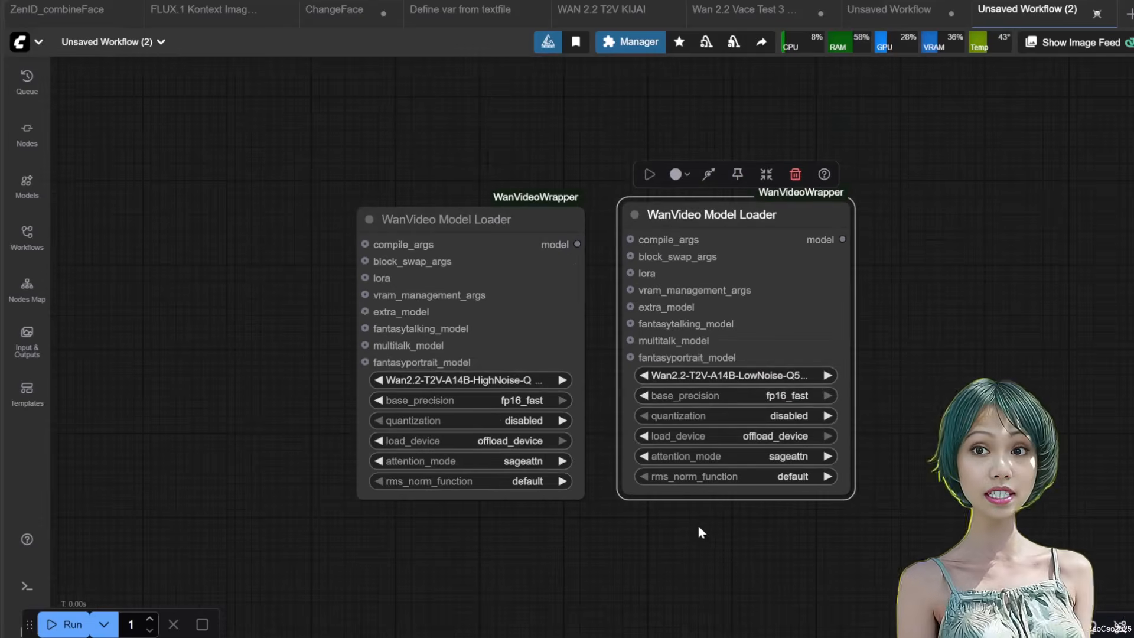
left_click_drag(699, 532, 756, 595)
left_click_drag(422, 308, 419, 183)
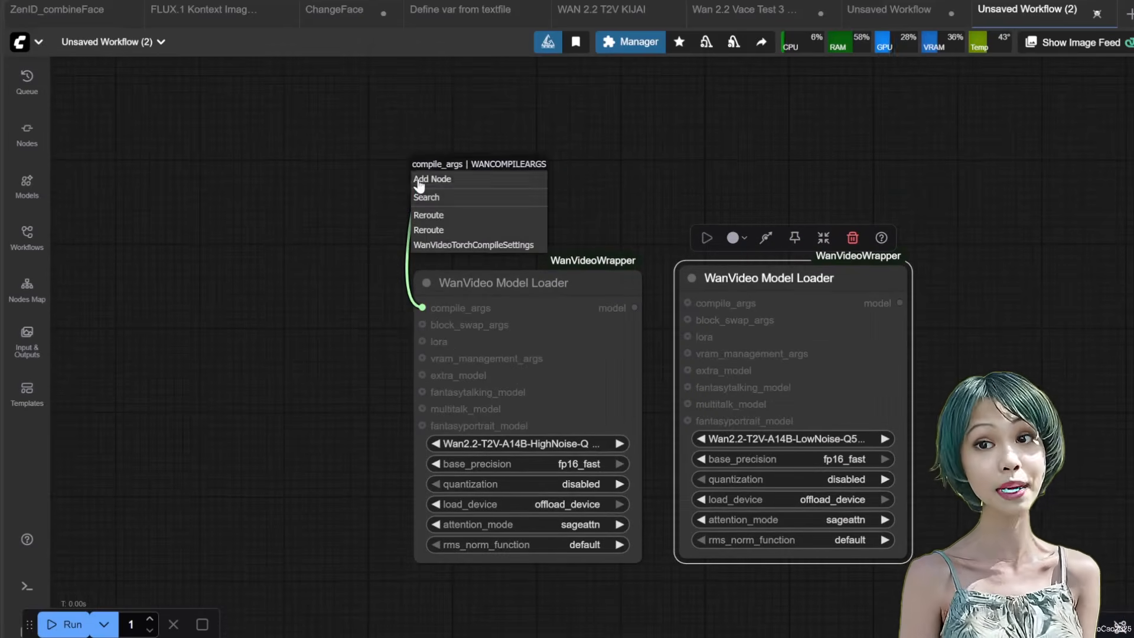
left_click(444, 245)
left_click_drag(656, 157, 774, 108)
left_click_drag(655, 137, 540, 235)
left_click_drag(507, 219, 354, 120)
left_click_drag(512, 145, 535, 408)
Spread the two model loaders apart beneath the Torch Compile Settings node.
left_click_drag(620, 317, 715, 184)
scroll(572, 319, "down", 2)
left_click_drag(543, 356, 372, 367)
left_click_drag(768, 352, 708, 370)
left_click(545, 374)
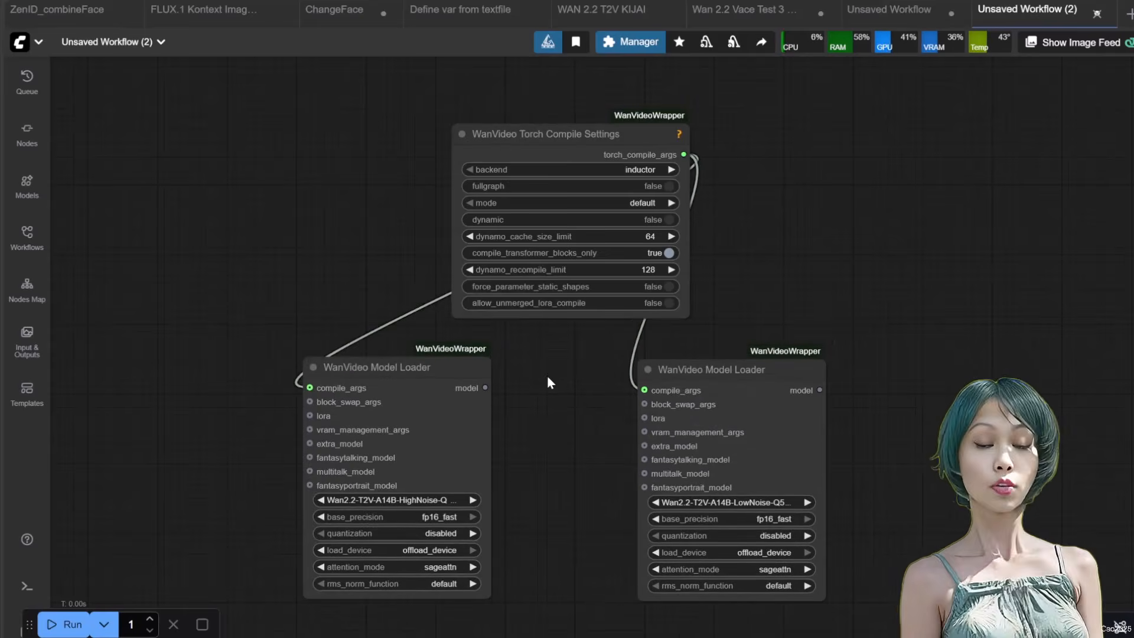
Add a WanVideo Block Swap node beside the Torch Compile Settings node.
double_click(894, 257)
type("wan video blo")
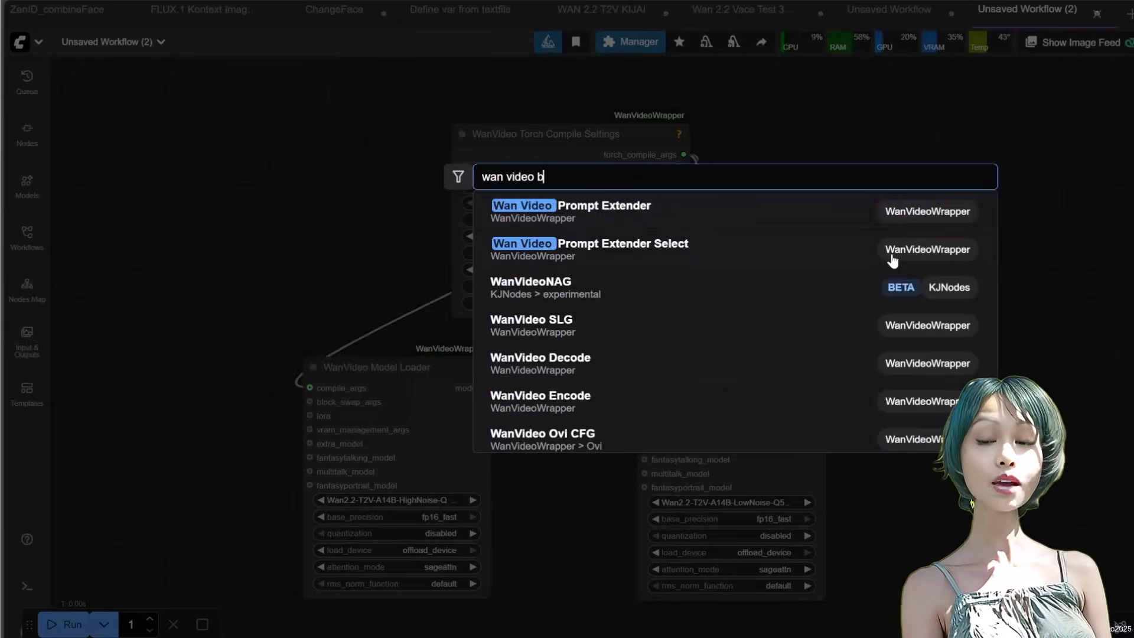
left_click(683, 250)
scroll(1026, 315, "up", 3)
left_click_drag(927, 240, 827, 197)
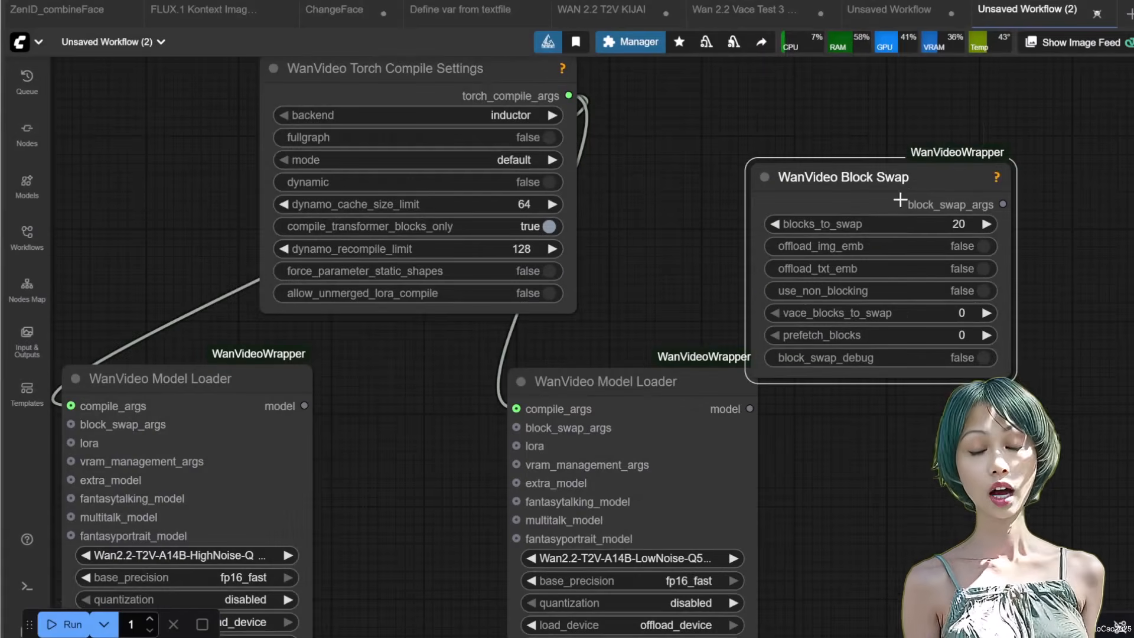
Set vace_blocks_to_swap to 15 on the Block Swap node and move the node clear of the LowNoise loader.
left_click(957, 313)
type("15")
key("Return")
left_click_drag(969, 318, 910, 249)
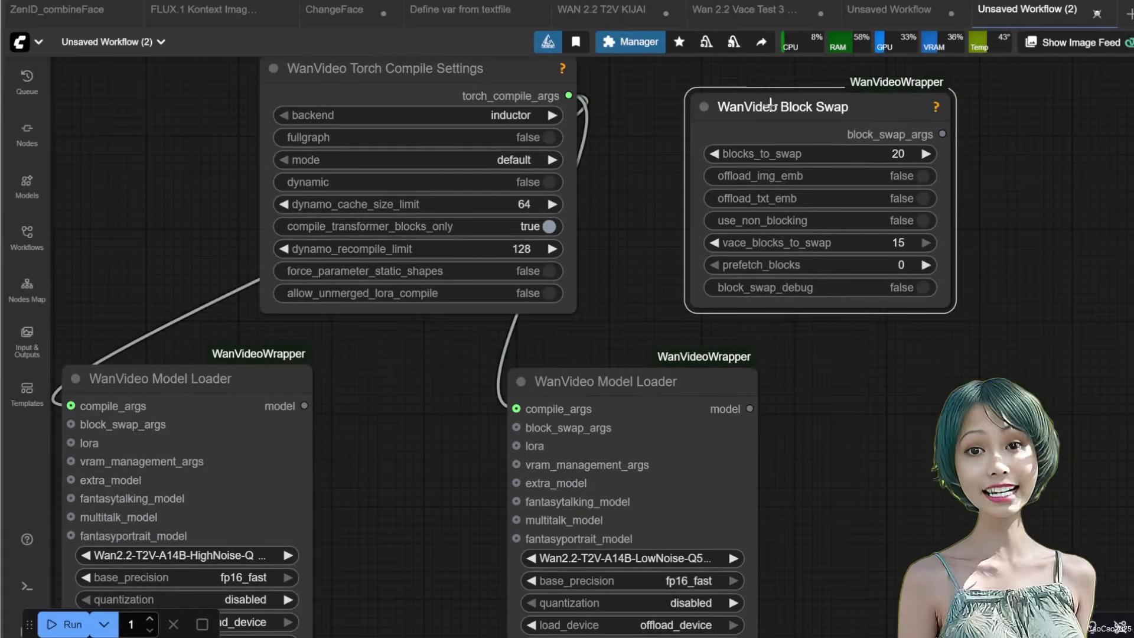
Set prefetch_blocks to 1 on the WanVideo Block Swap node.
scroll(911, 249, "down", 1)
left_click(918, 280)
type("1")
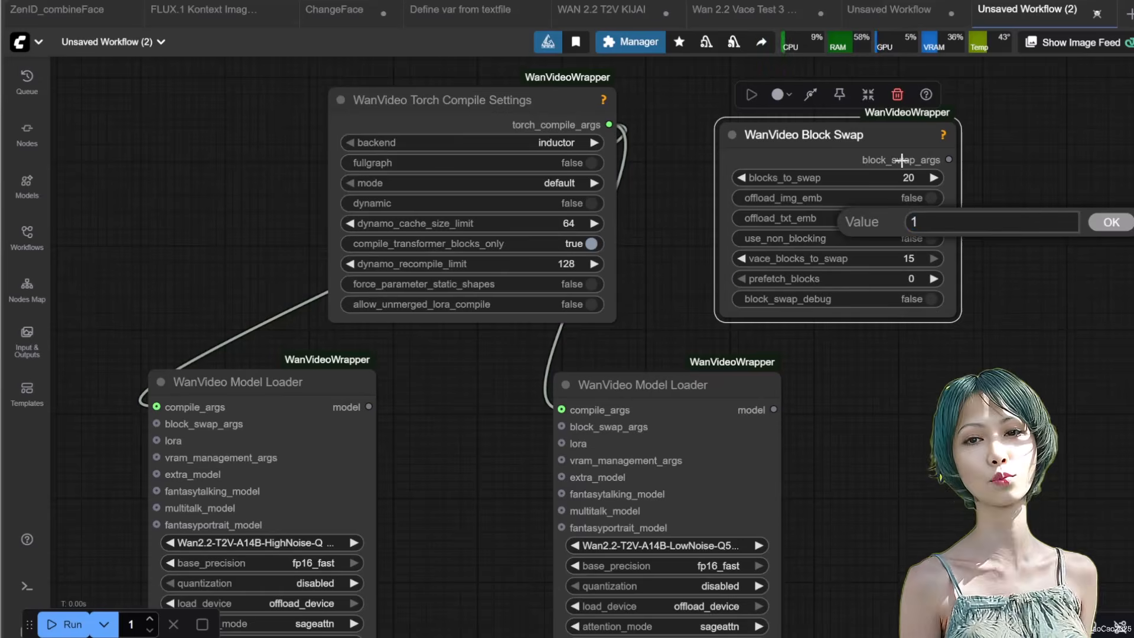
key("Return")
Add a WanVideo Set BlockSwap node beside the LowNoise model loader.
left_click(902, 397)
double_click(902, 396)
type("wan video set bl")
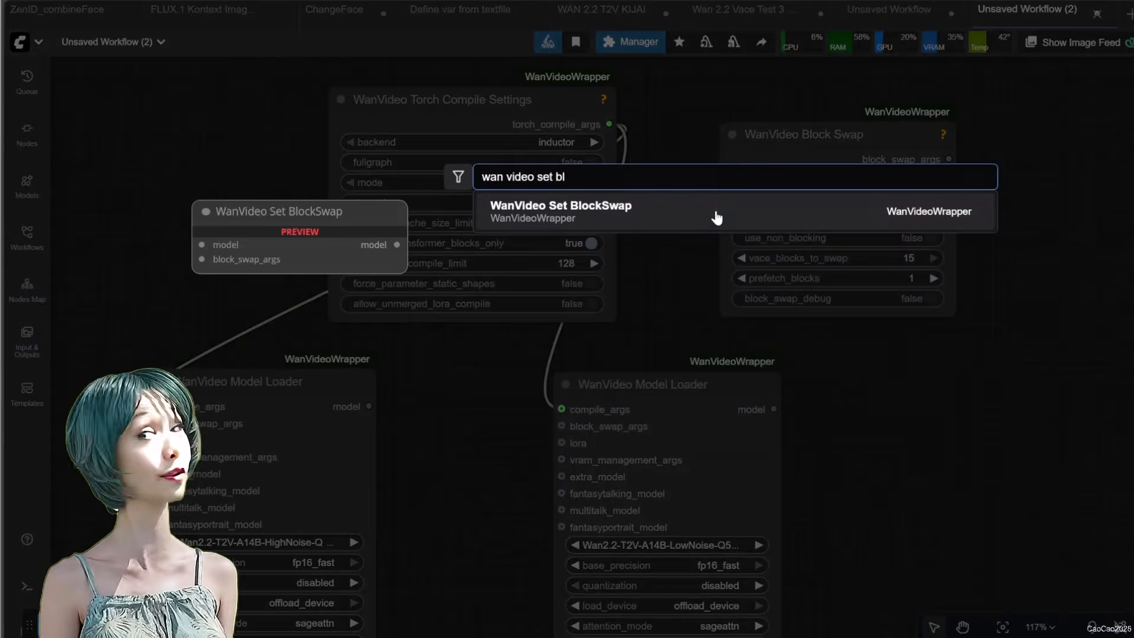
left_click(717, 218)
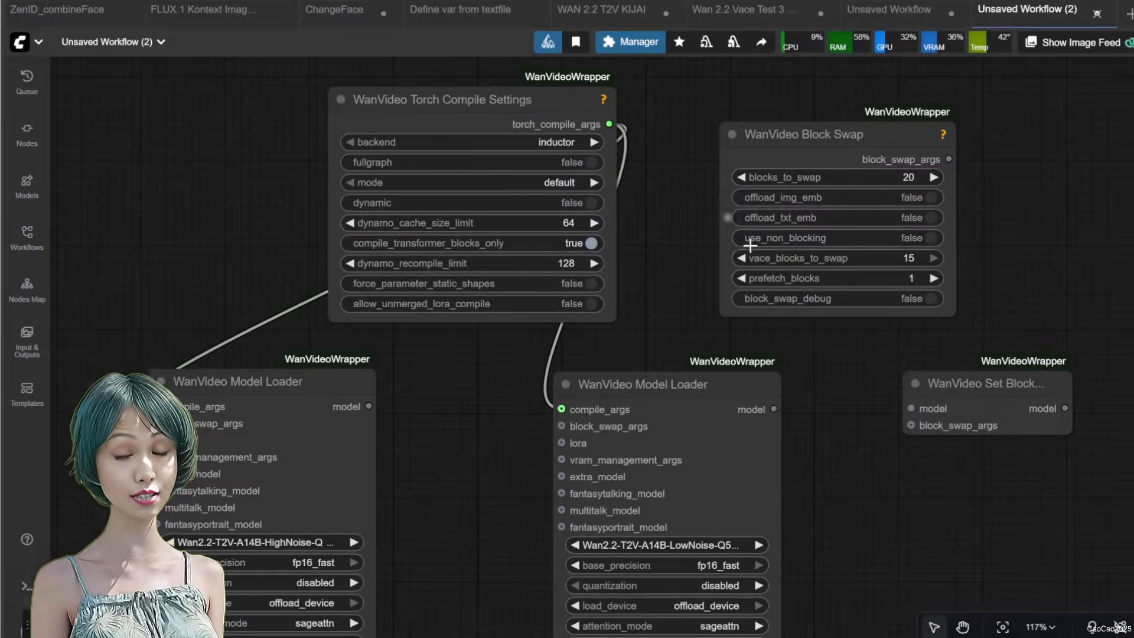
Duplicate the Set BlockSwap node and wire one copy to each loader's model output, feeding both from block_swap_args.
left_click_drag(949, 158, 939, 318)
left_click_drag(900, 412, 896, 419)
mouse_move(369, 406)
left_mouse_down()
mouse_move(892, 381)
mouse_move(894, 402)
mouse_move(969, 357)
mouse_move(925, 448)
left_mouse_up()
left_click_drag(774, 409, 899, 480)
left_click_drag(947, 152, 900, 497)
scroll(845, 518, "down", 1)
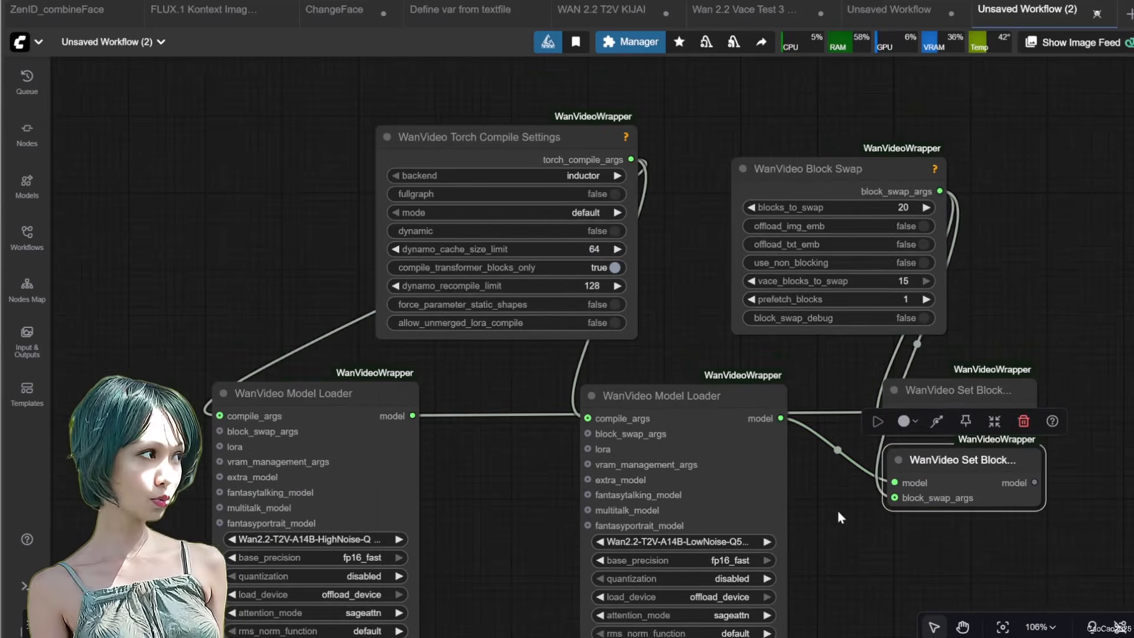
Tighten the layout by shifting the Block Swap node and moving the HighNoise loader closer to the LowNoise loader.
left_click_drag(812, 166, 782, 166)
left_click_drag(947, 249, 821, 153)
left_click_drag(235, 302, 374, 305)
Add a WanVideo Lora Select Multi node beneath the two Set BlockSwap nodes.
left_click(849, 488)
double_click(829, 477)
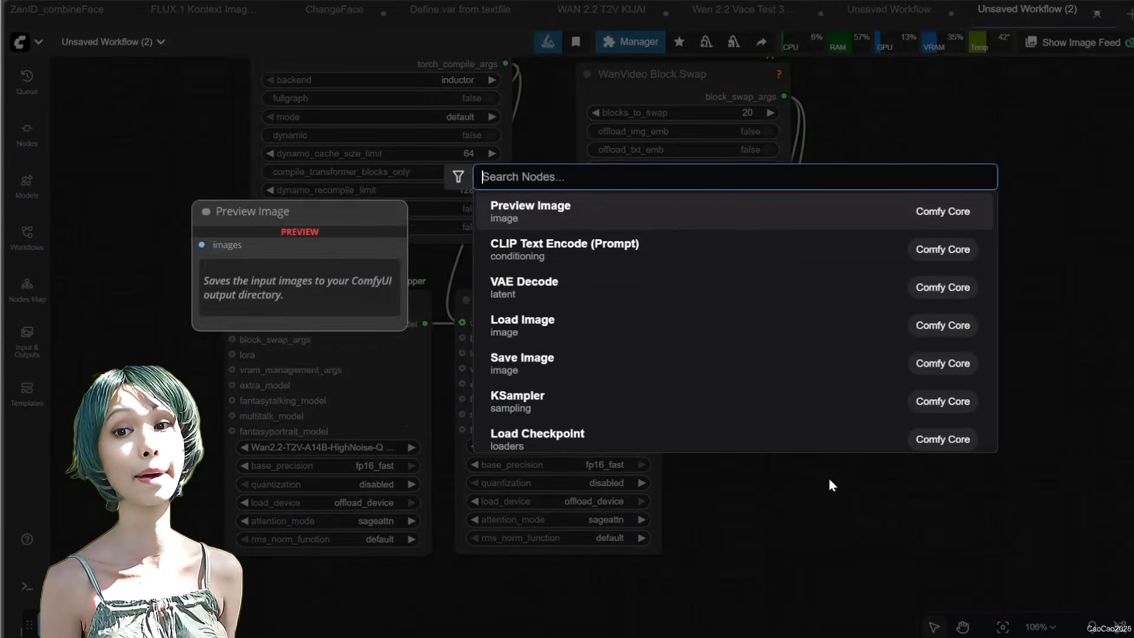
type("wan video selec")
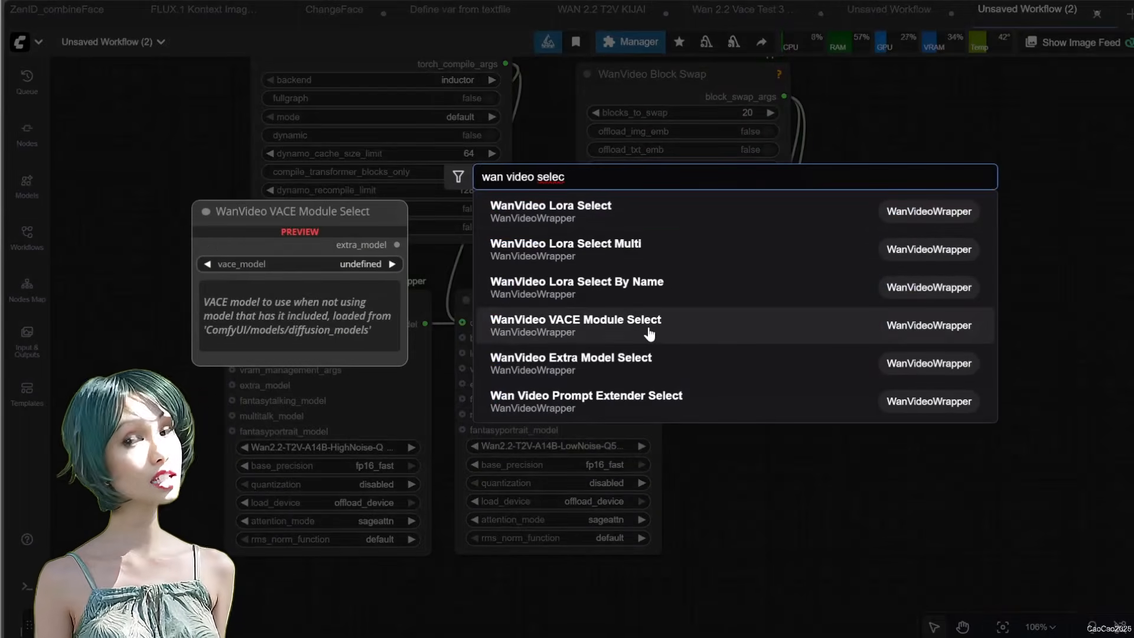
left_click(578, 250)
left_click_drag(994, 373, 970, 321)
Choose WAN\lightx2v_T2V_14B_cfg_step_distill_v2_lora_rank64_bf16.safetensors as the first LoRA in the Lora Select Multi node.
left_click(921, 451)
scroll(915, 456, "down", 10)
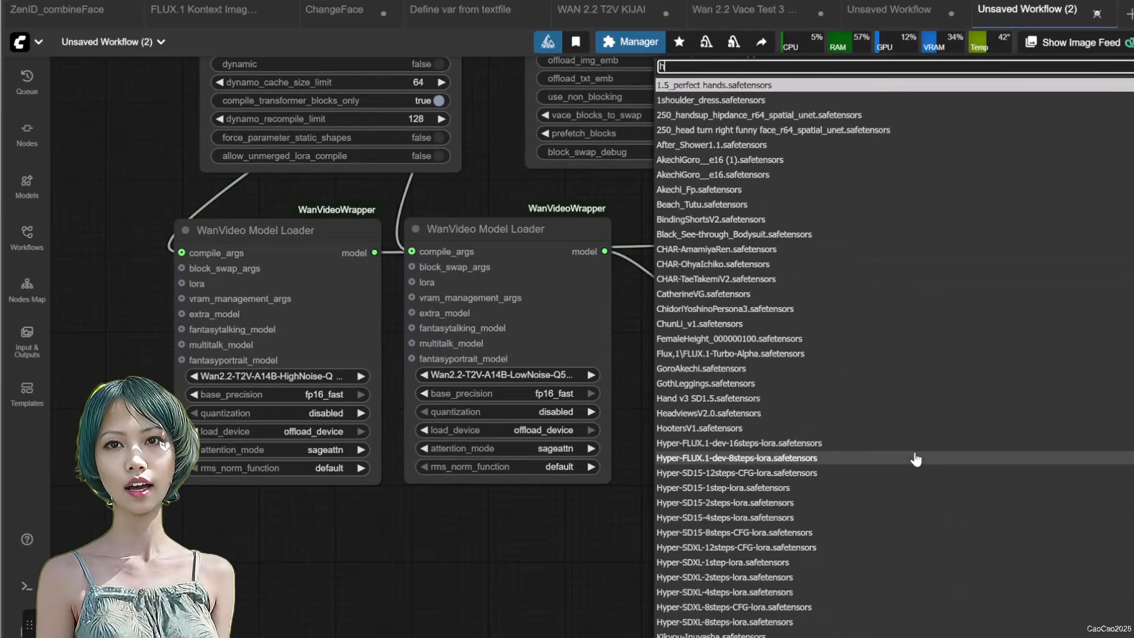
type("lightx2v")
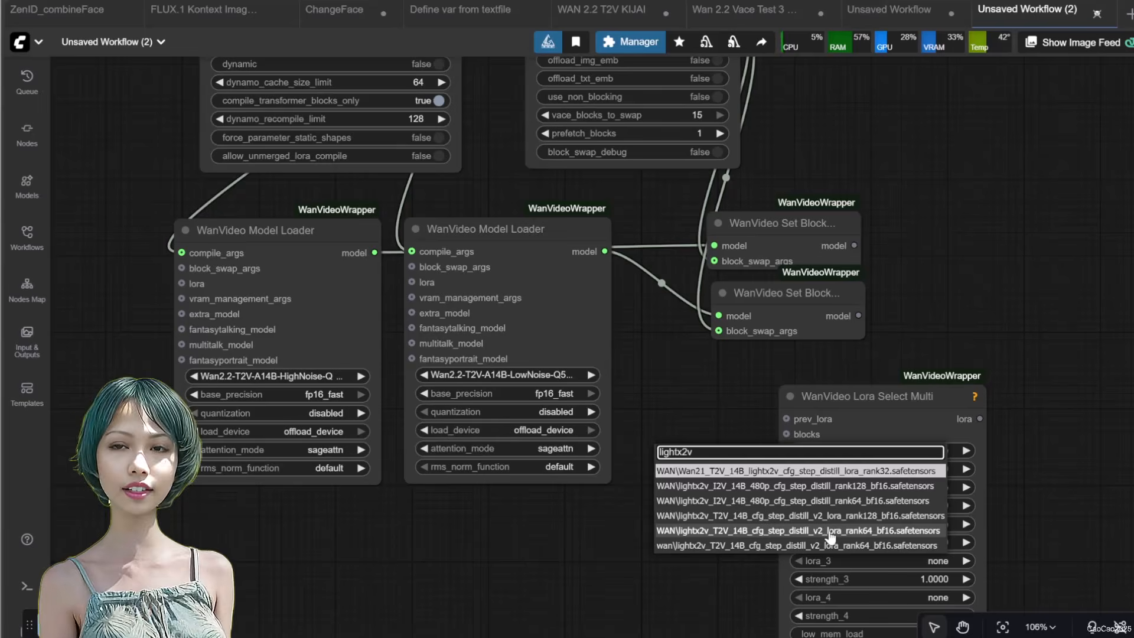
left_click(830, 531)
scroll(922, 425, "up", 5)
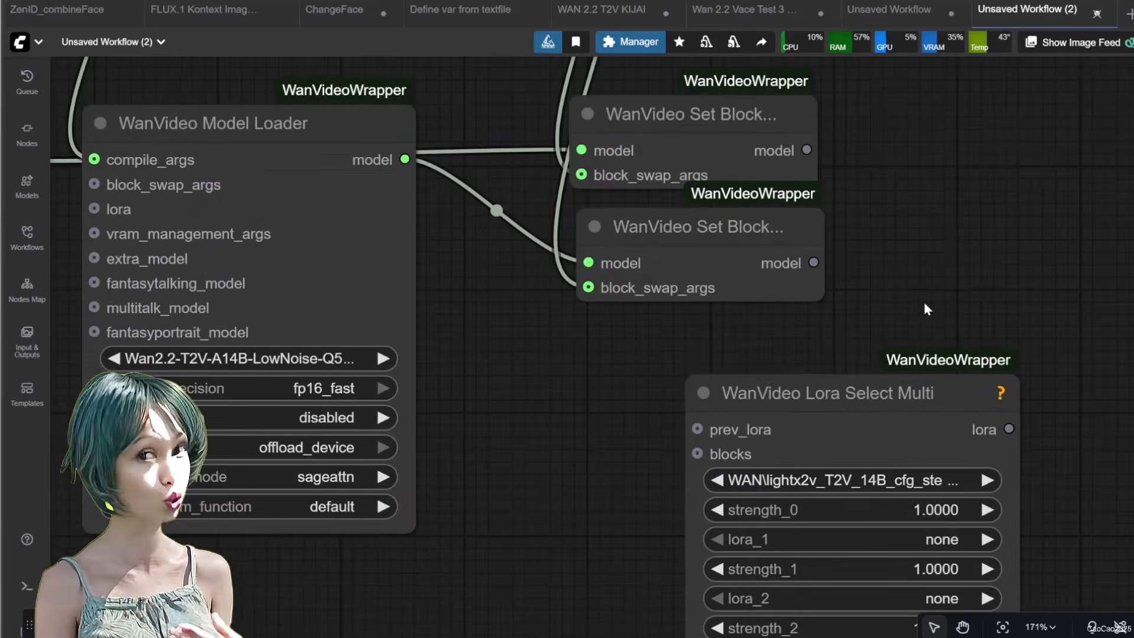
Duplicate the Lora Select Multi node alongside the original and set the copy's strength_0 to 1.5.
scroll(925, 304, "down", 3)
left_click_drag(926, 305, 715, 159)
left_click(633, 231)
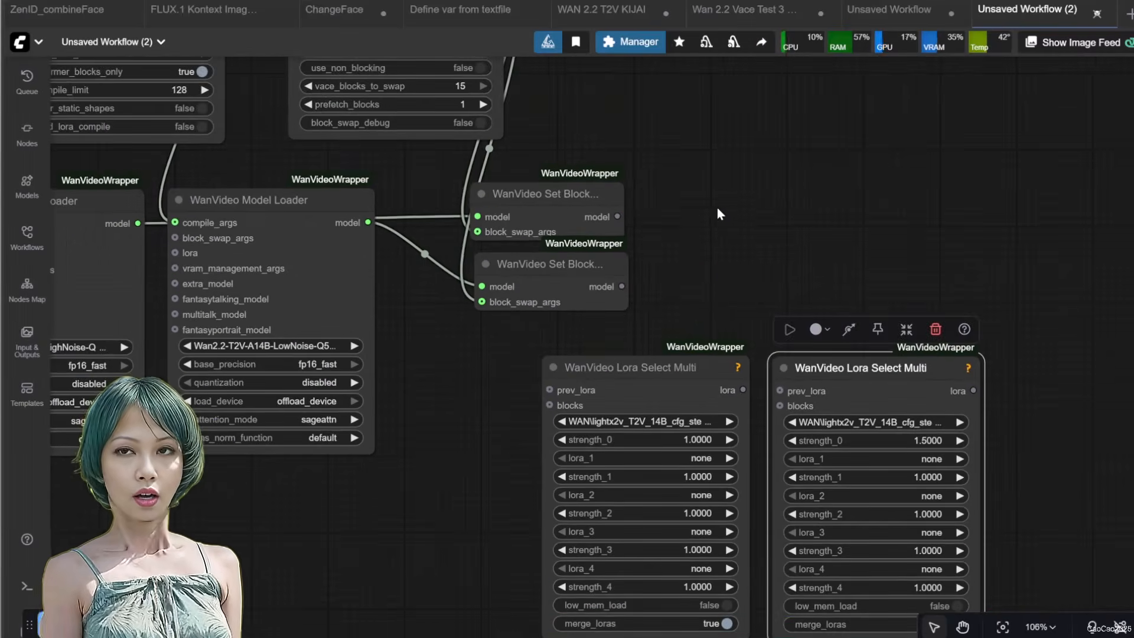
Add a WanVideo Set LoRA node beside the Set BlockSwap nodes.
double_click(717, 207)
type("wa")
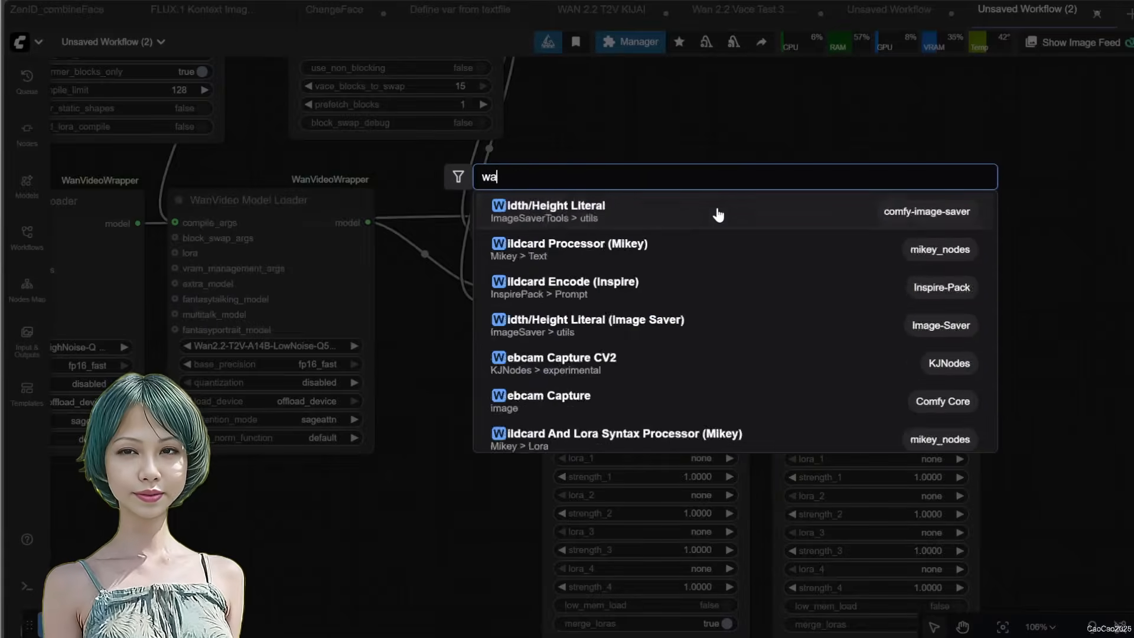
type("n video set lora")
left_click(717, 210)
Duplicate the Set LoRA node and connect each copy to a Set BlockSwap model output and its own Lora Select Multi node.
left_click_drag(771, 198, 789, 271)
left_click_drag(617, 216, 725, 218)
left_click_drag(743, 390, 725, 234)
left_click_drag(684, 282, 689, 285)
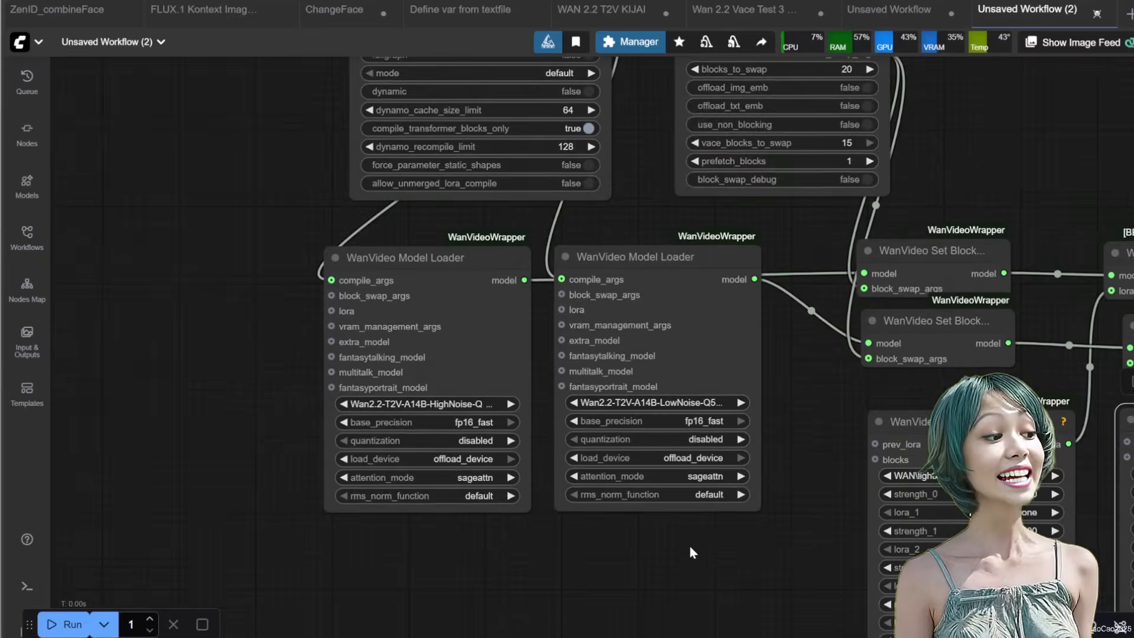
Add a WanVideo VACE Module Select node beneath the HighNoise model loader.
double_click(448, 599)
type("wan video vace")
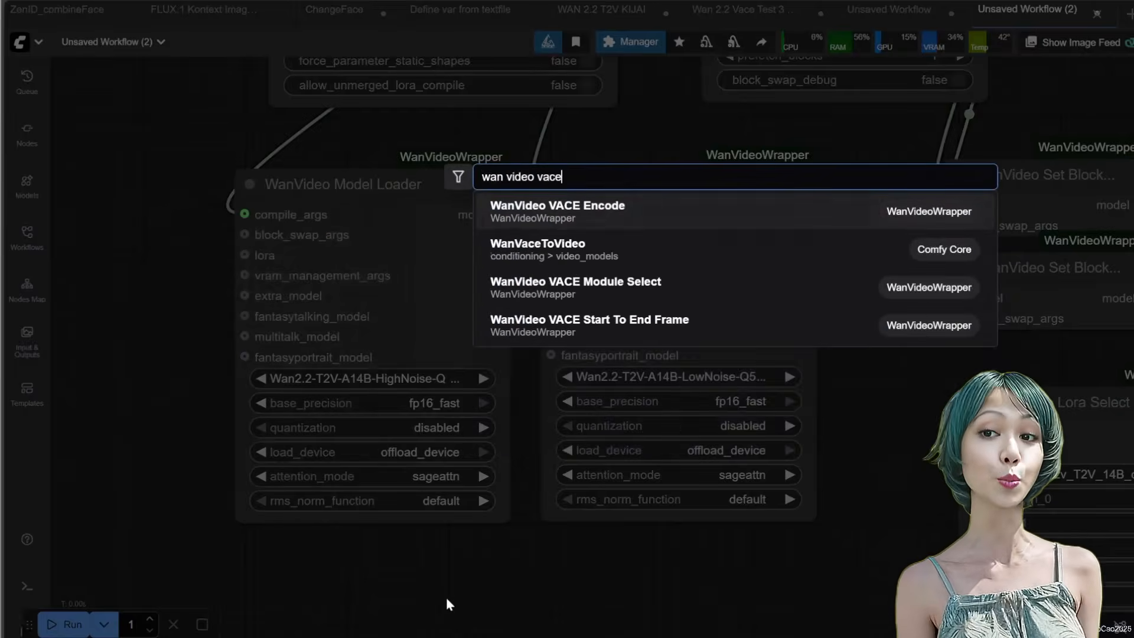
left_click(576, 296)
left_click_drag(432, 550, 554, 409)
left_click_drag(600, 448, 387, 450)
Set the VACE module to Wan2_2_Fun_VACE_module_A14B_HIGH_Q8_0.gguf and connect it to extra_model on the HighNoise loader.
left_click(494, 506)
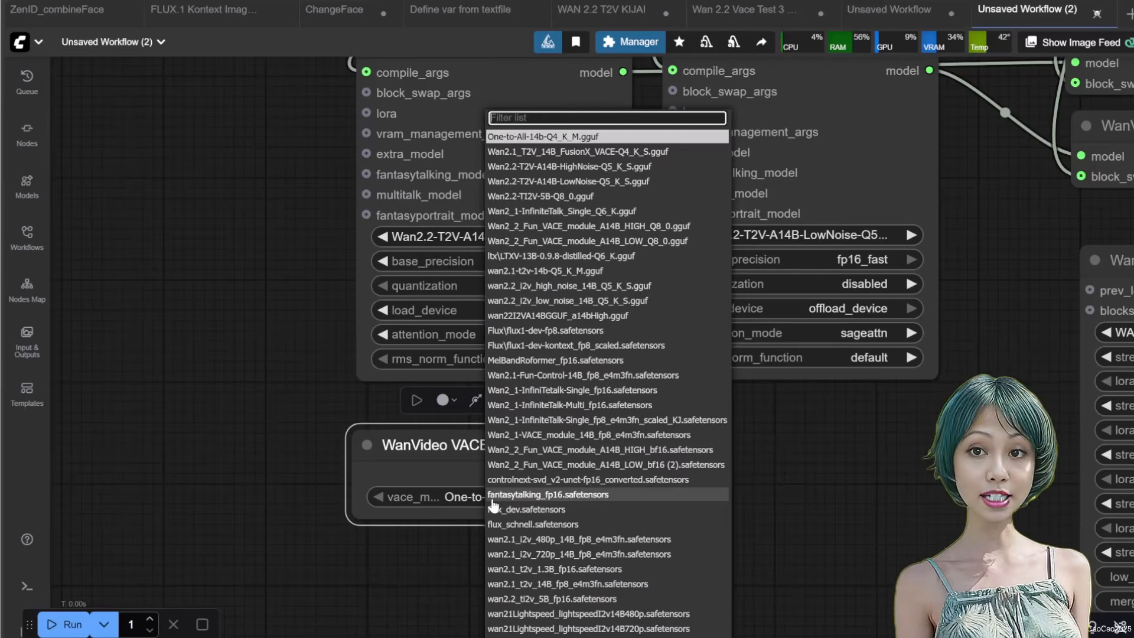
type("gguf")
left_click(587, 580)
left_click_drag(471, 444, 289, 445)
scroll(562, 452, "down", 1)
scroll(563, 455, "up", 1)
left_click_drag(563, 455, 472, 484)
left_click_drag(372, 504, 276, 182)
Duplicate the VACE Module Select node and set the copy to Wan2_2_Fun_VACE_module_A14B_LOW_Q8_0.gguf.
left_click_drag(318, 494, 720, 512, "alt")
left_click(670, 544)
type("vace")
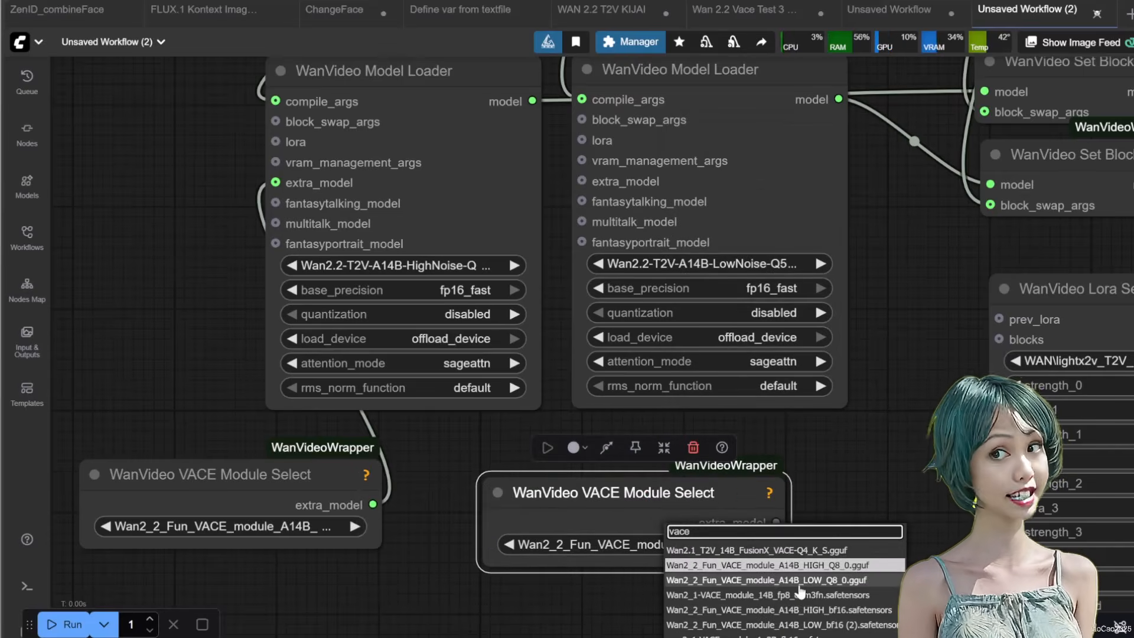
left_click(800, 582)
Widen both VACE Module Select nodes and connect the LOW module to extra_model on the LowNoise loader.
left_click_drag(770, 562, 827, 558)
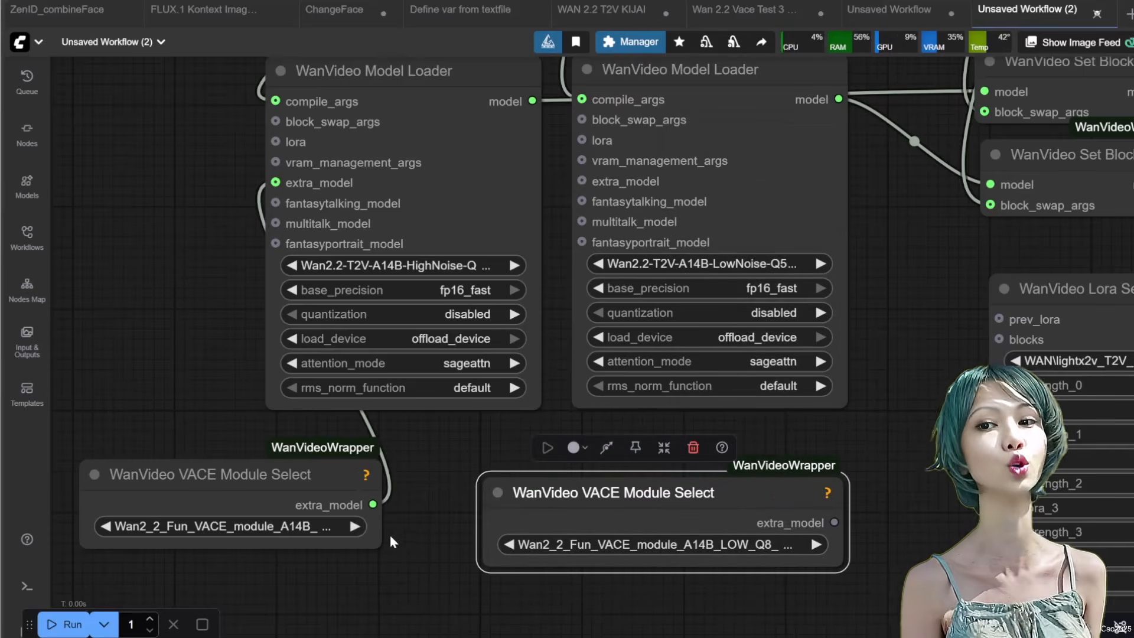
left_click_drag(376, 540, 431, 545)
left_click_drag(821, 522, 582, 182)
scroll(569, 450, "down", 1)
left_click(359, 480)
left_click(534, 607)
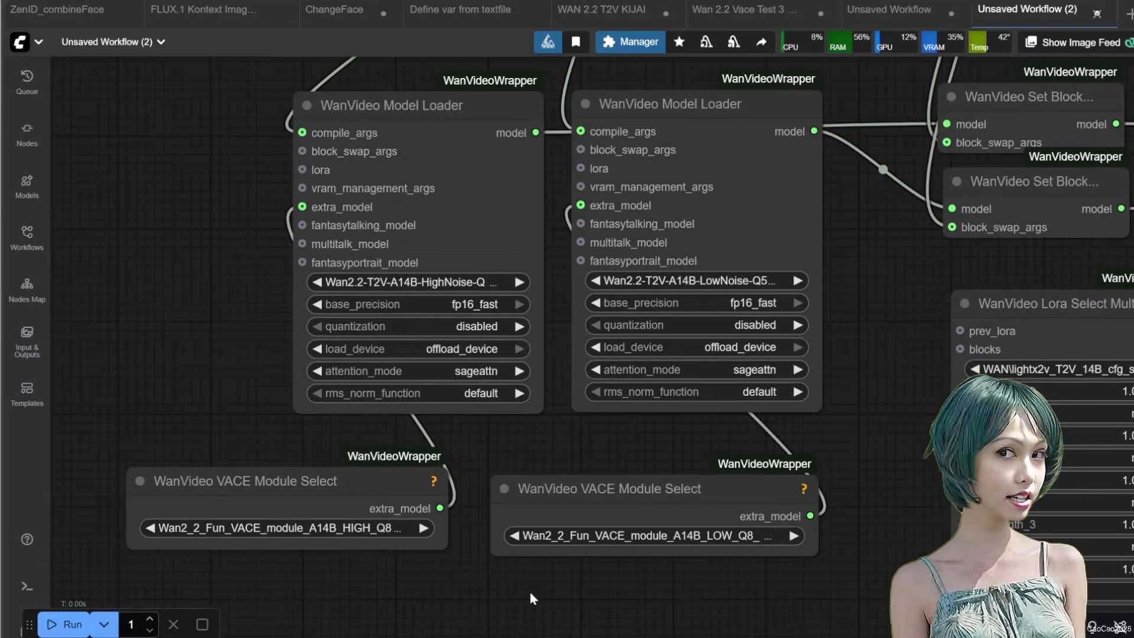
Add a KJNodes SetNode beside the upper Set LoRA node and name its constant wanHighModel.
scroll(831, 318, "down", 3)
left_click_drag(830, 321, 441, 401)
scroll(914, 260, "up", 3)
left_click_drag(773, 222, 814, 219)
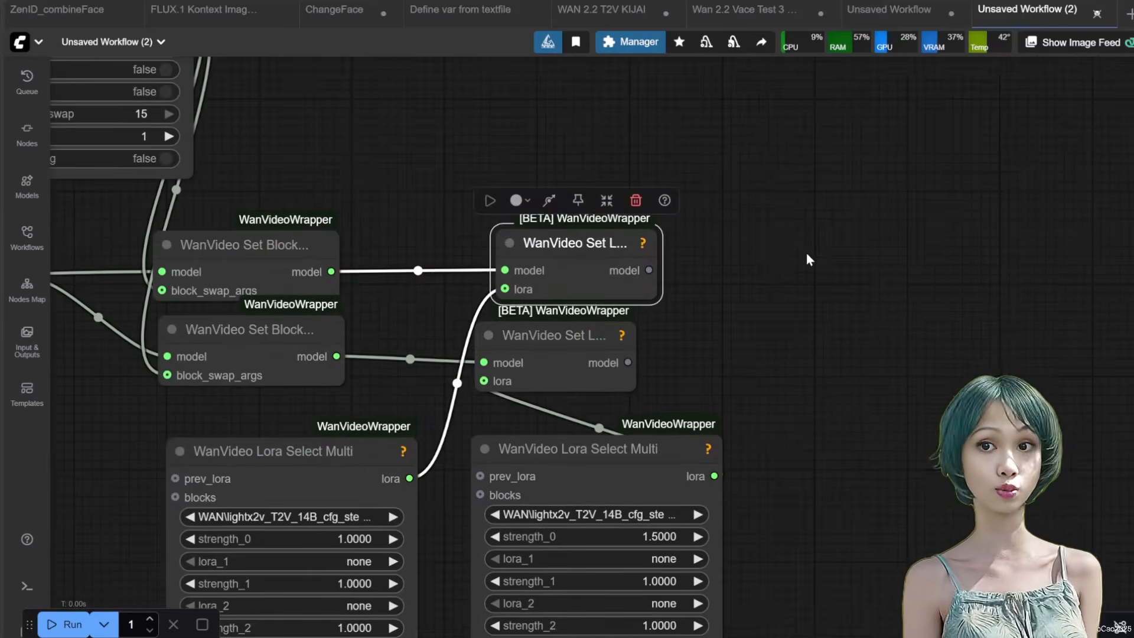
double_click(798, 267)
type("setnode")
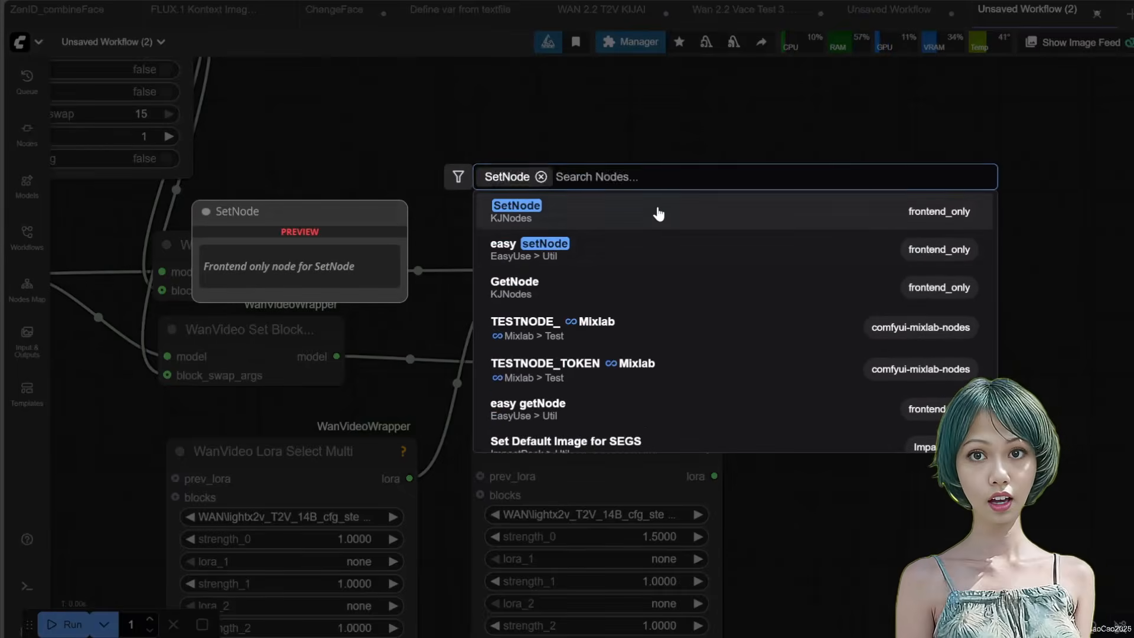
left_click(659, 214)
left_click(856, 281)
type("wanHighModel")
key("Return")
Duplicate the Set node as wanLowModel and connect the two Set LoRA model outputs to their matching Set nodes.
key("ctrl+c")
key("ctrl+v")
left_click_drag(914, 237, 833, 344)
left_click(871, 377)
type("wanLowModel")
key("Return")
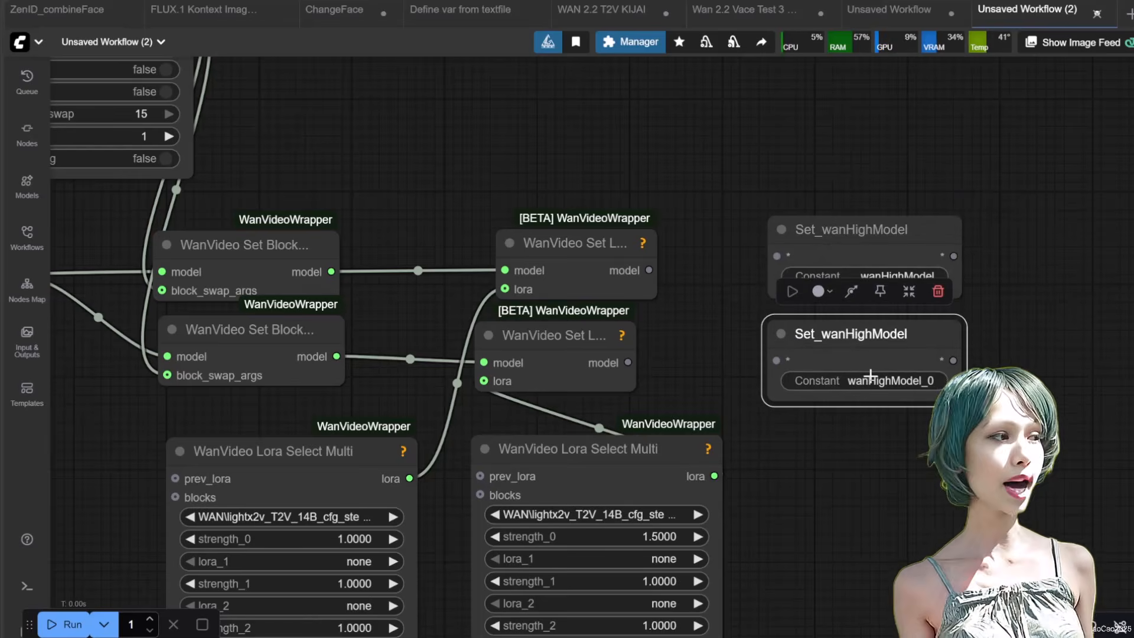
left_click_drag(720, 278, 730, 292)
left_click_drag(631, 361, 777, 360)
Add a WanVideo VAE Loader node in the empty area beneath the VACE Module Select nodes.
scroll(627, 339, "down", 7)
left_click_drag(738, 498, 920, 288)
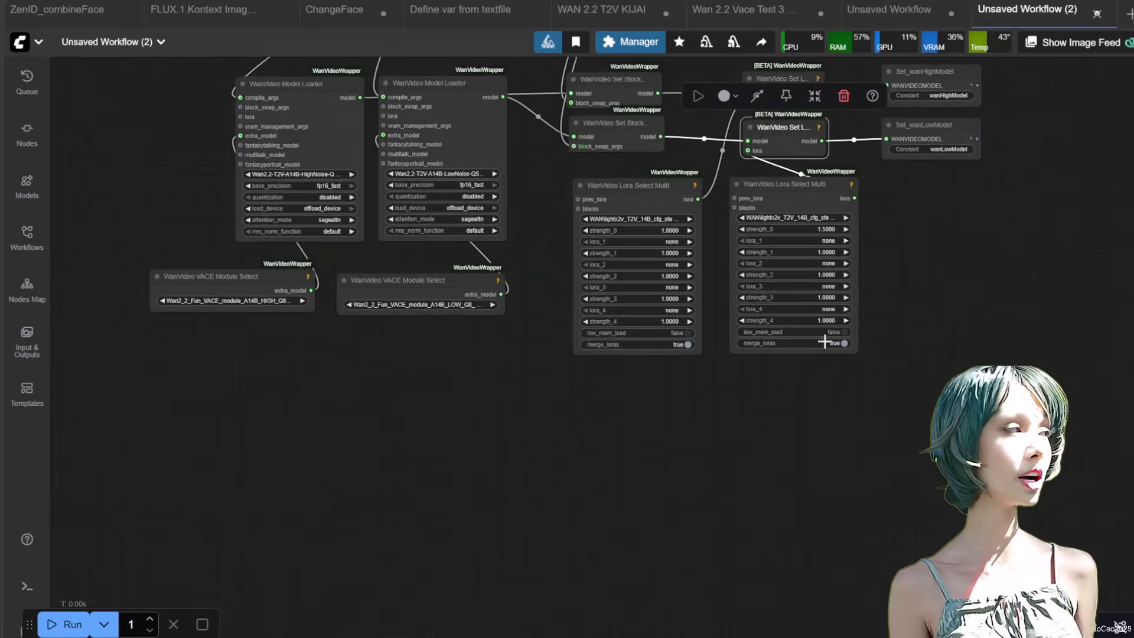
scroll(299, 415, "up", 3)
double_click(299, 415)
type("wan vae")
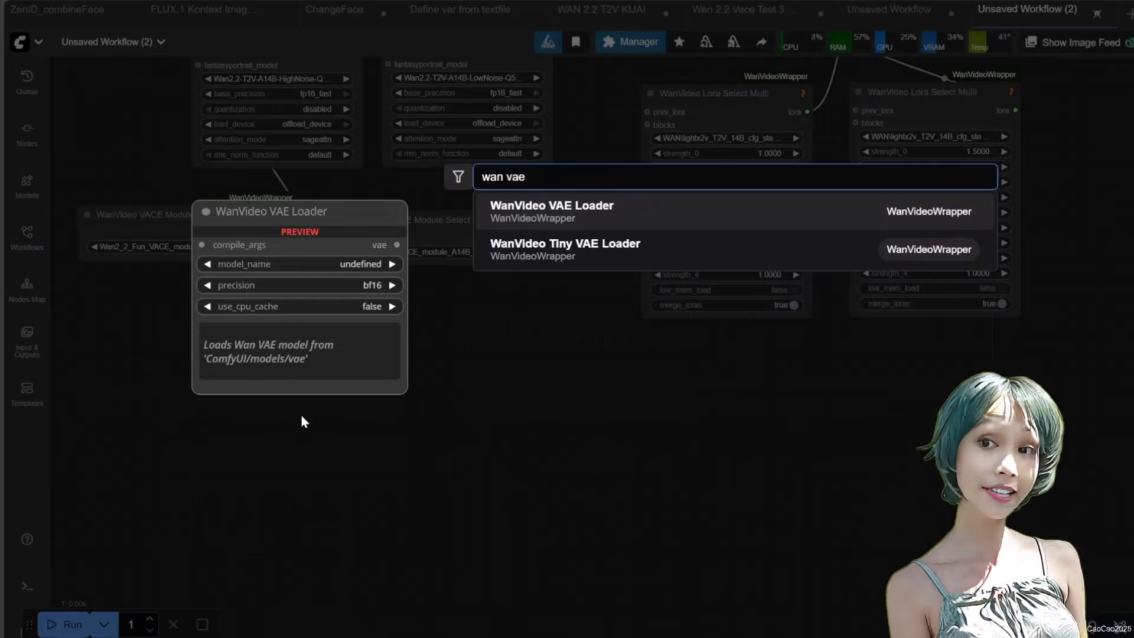
left_click(551, 207)
Set the VAE Loader's model to wan_2.1_vae.safetensors.
scroll(532, 514, "up", 3)
left_click(422, 460)
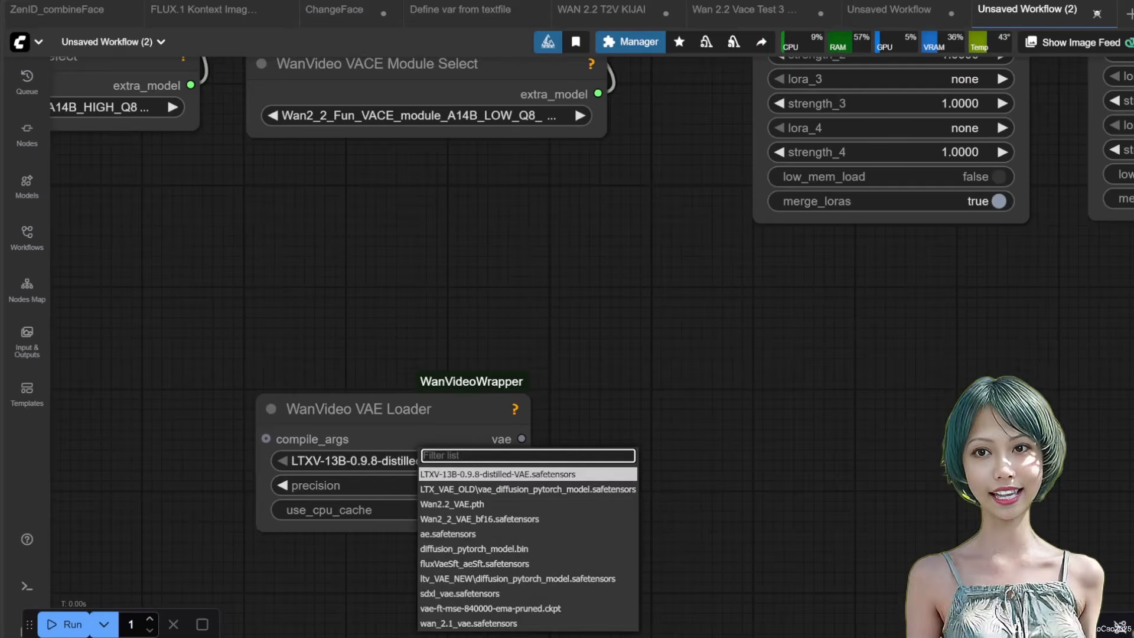
type("2.1")
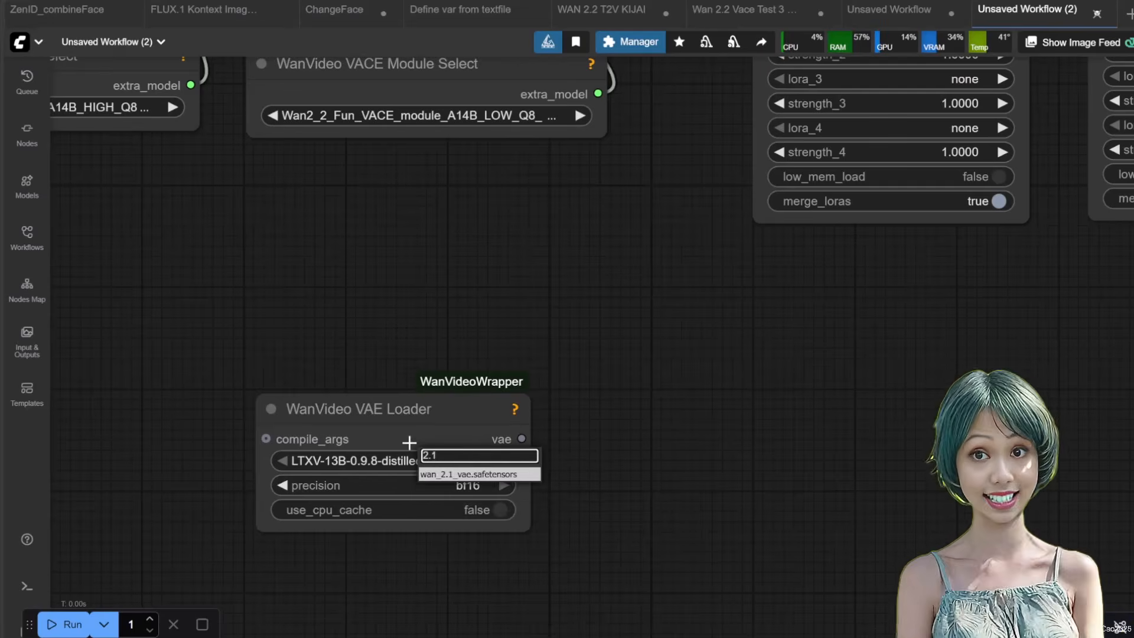
Add a SetNode beside the VAE Loader, name its constant wan_vae and connect the vae output to it.
scroll(665, 448, "down", 7)
double_click(660, 433)
type("set")
key("Down")
key("Down")
key("Return")
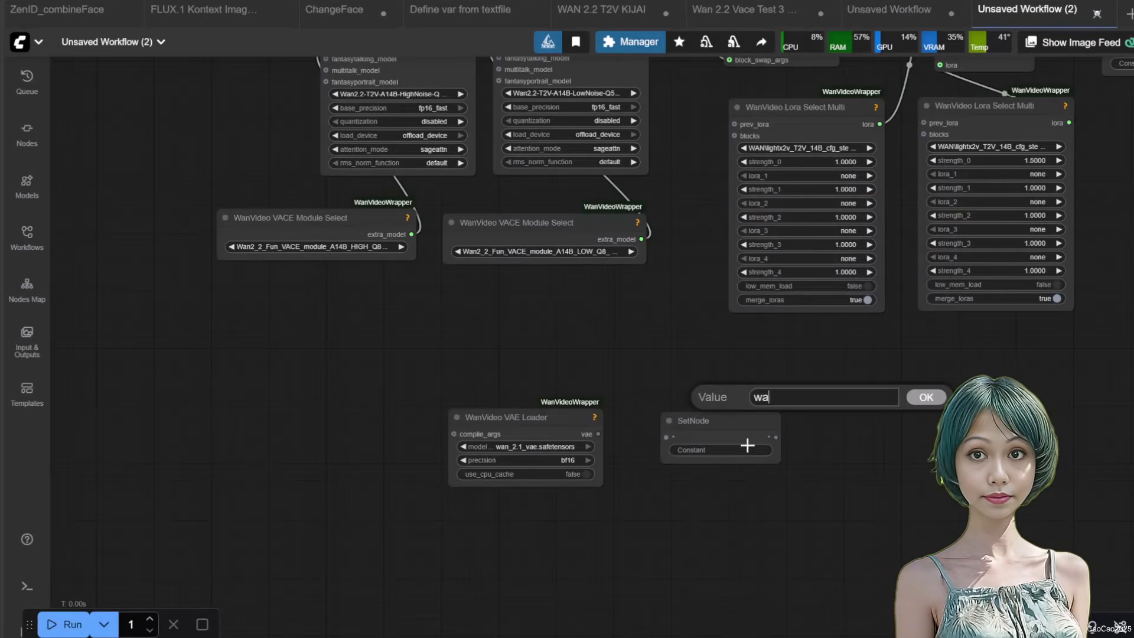
left_click_drag(718, 449, 718, 448)
scroll(648, 384, "down", 3)
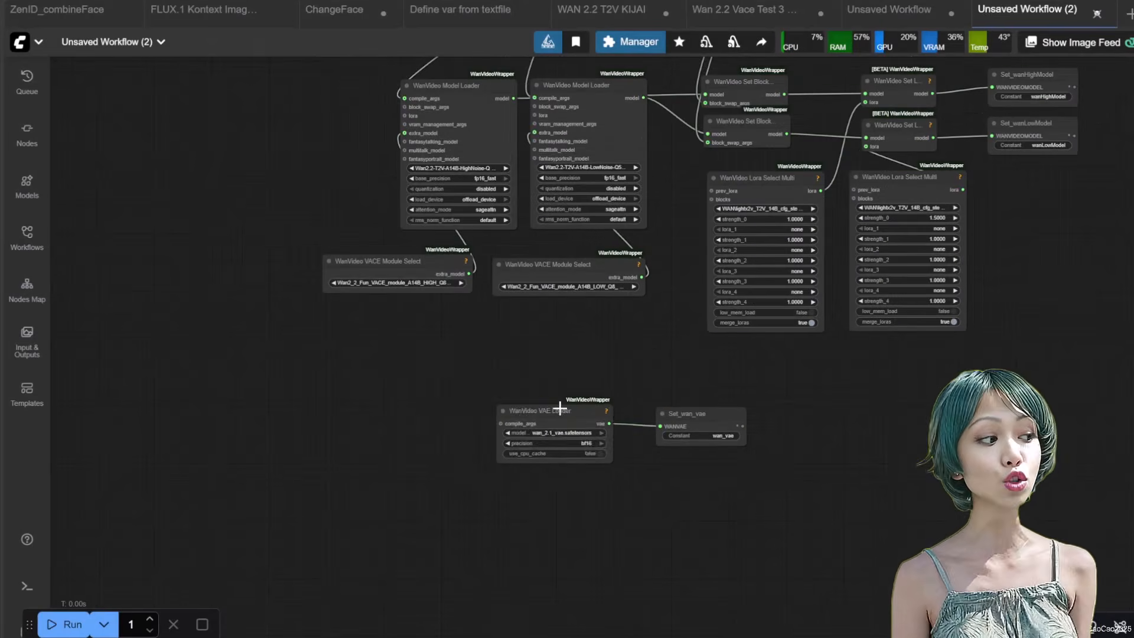
Move the VAE Loader and its wan_vae Set node closer to the VACE Module Select nodes.
left_click_drag(565, 410, 489, 373)
left_click_drag(671, 407, 501, 339)
scroll(512, 435, "up", 2)
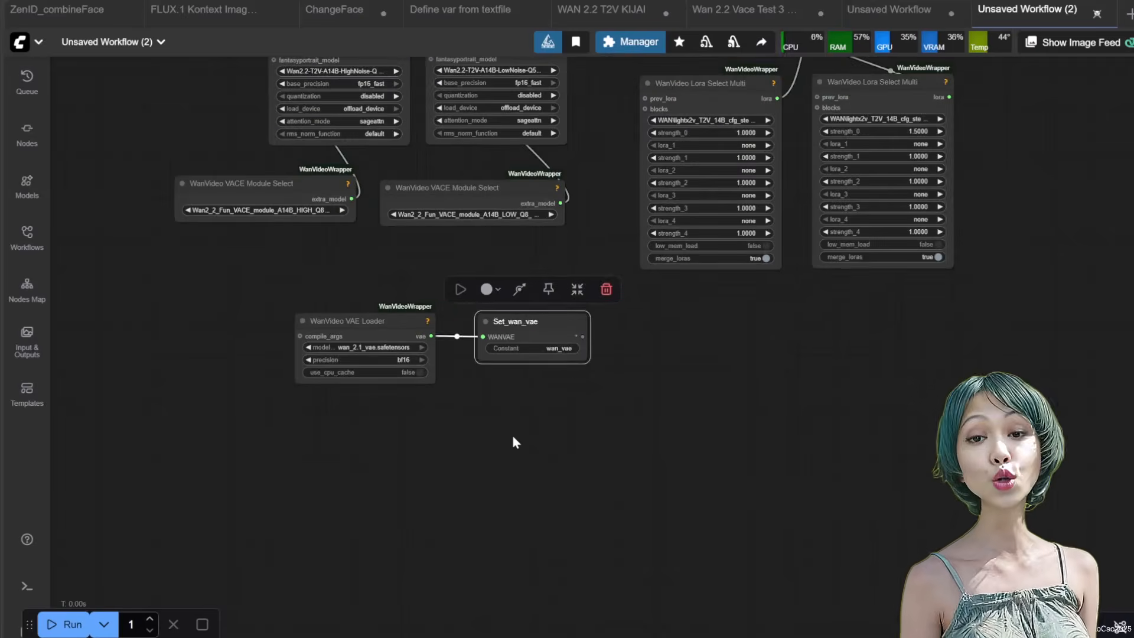
Add a Load Video (Path) node in the empty area beyond the wanHighModel and wanLowModel Set nodes.
scroll(763, 321, "down", 7)
left_click_drag(1055, 264, 501, 426)
scroll(542, 277, "up", 7)
double_click(488, 205)
type("load video pat")
left_click(488, 211)
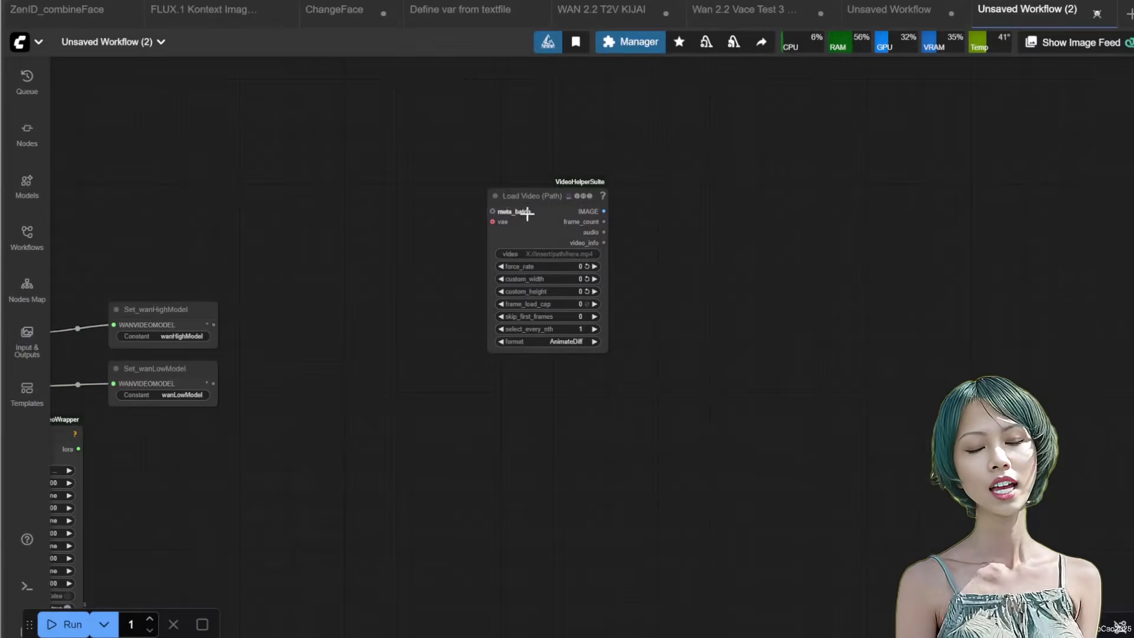
Add a Load Image node beneath the Load Video (Path) node.
double_click(566, 423)
type("l")
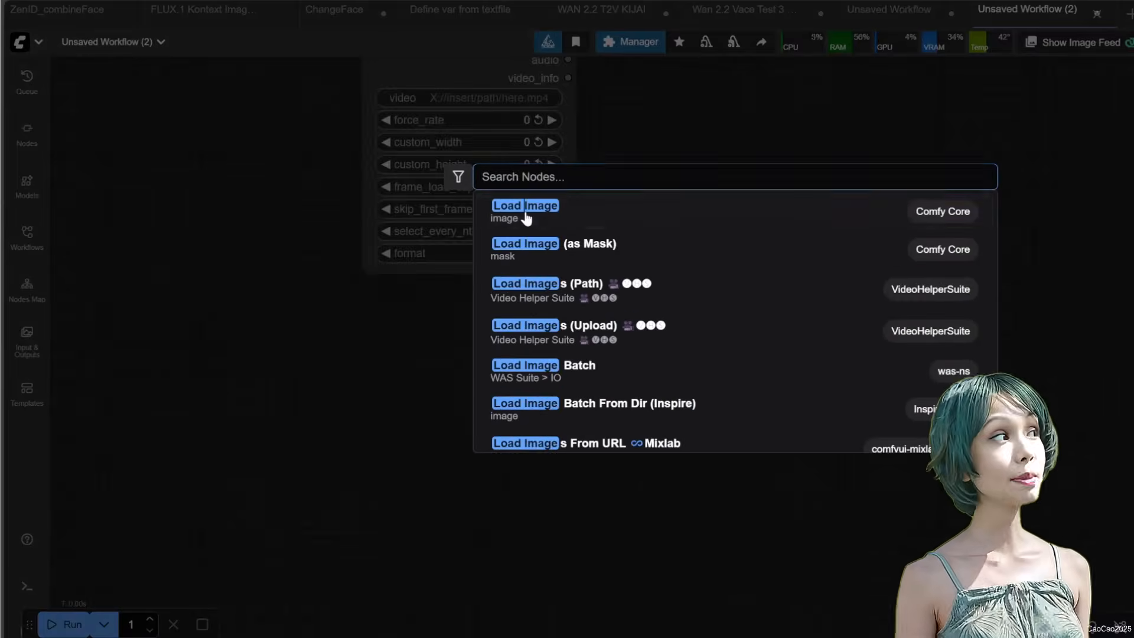
left_click(526, 220)
Add a Resize Image v2 node and connect the Load Video (Path) IMAGE output to its image input.
scroll(693, 344, "down", 5)
double_click(544, 287)
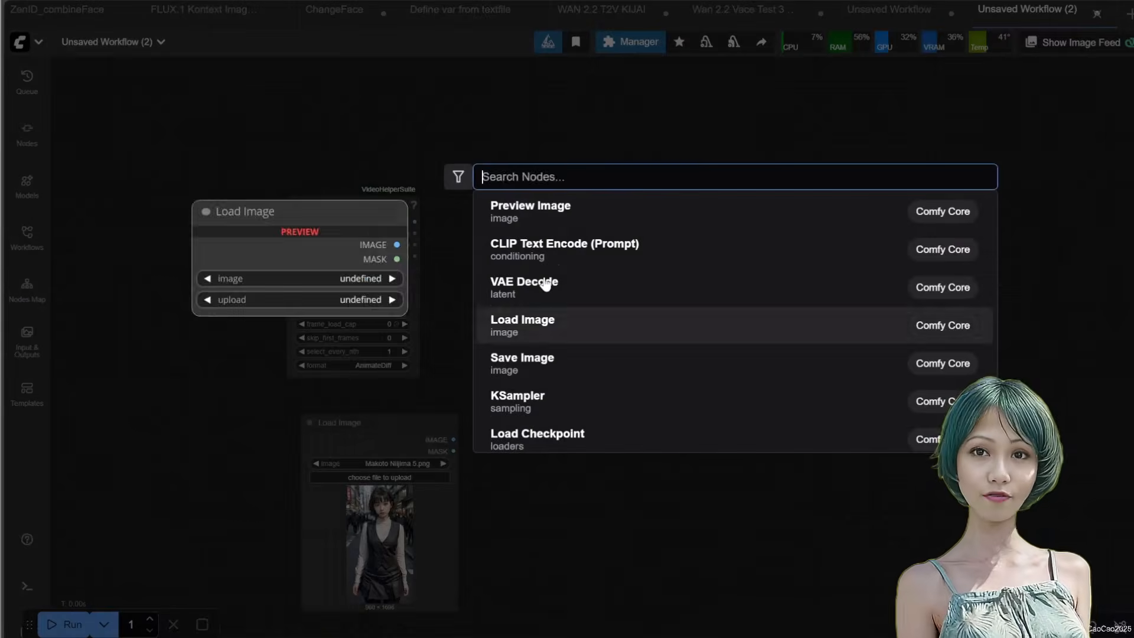
type("resize image v")
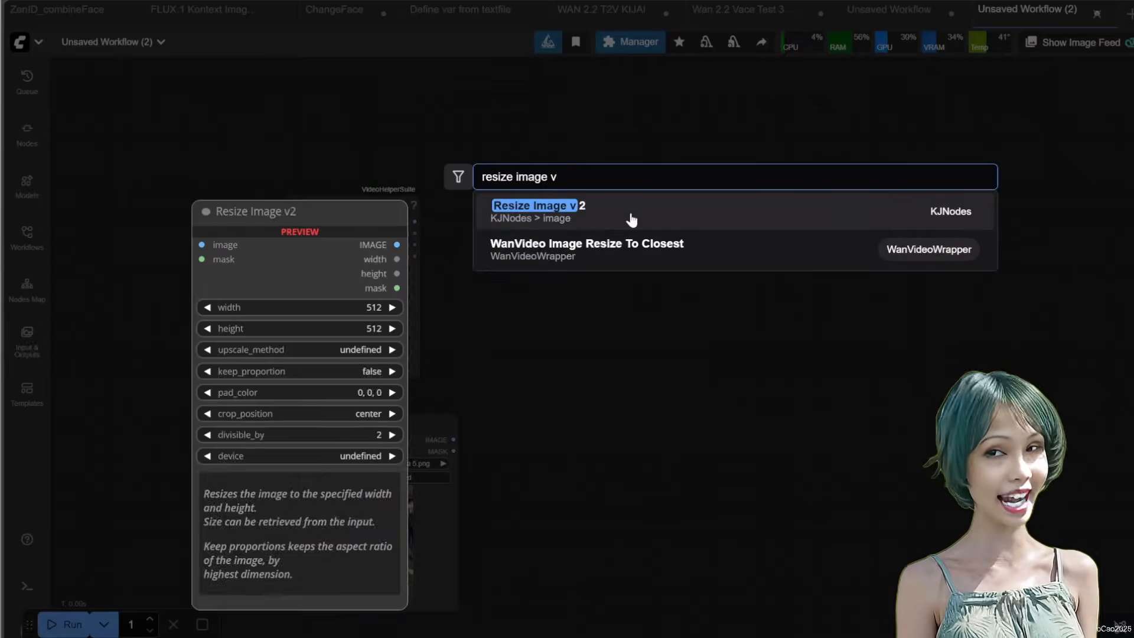
key("Return")
left_click_drag(574, 253, 550, 185)
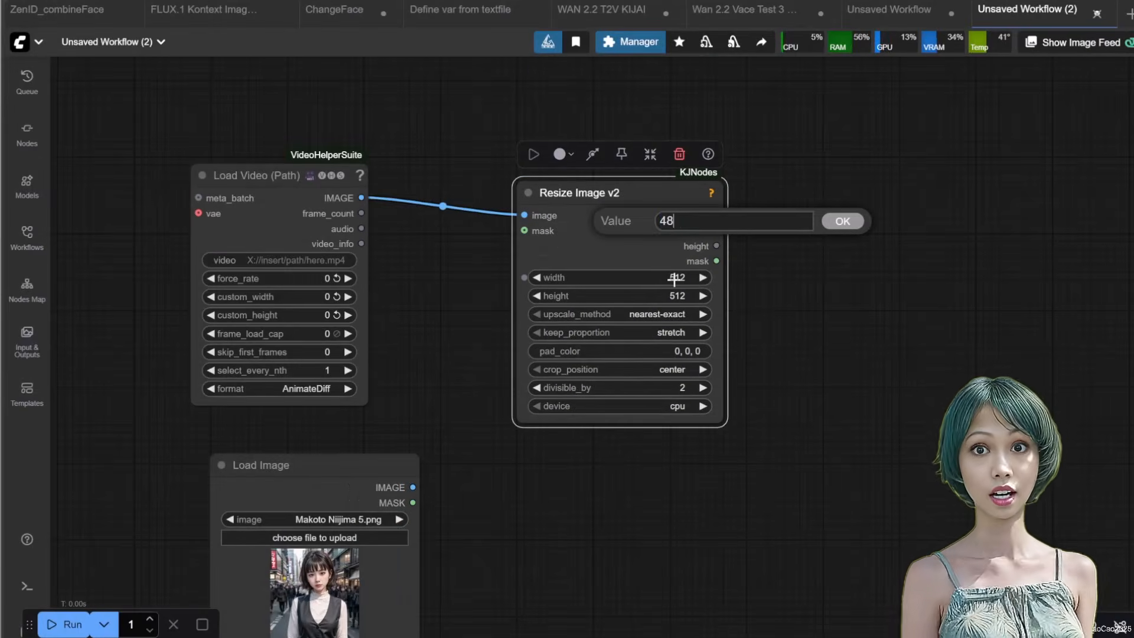
Set the Resize Image v2 node's width to 480 and height to 832.
type("0")
key("Return")
left_click(676, 295)
type("862")
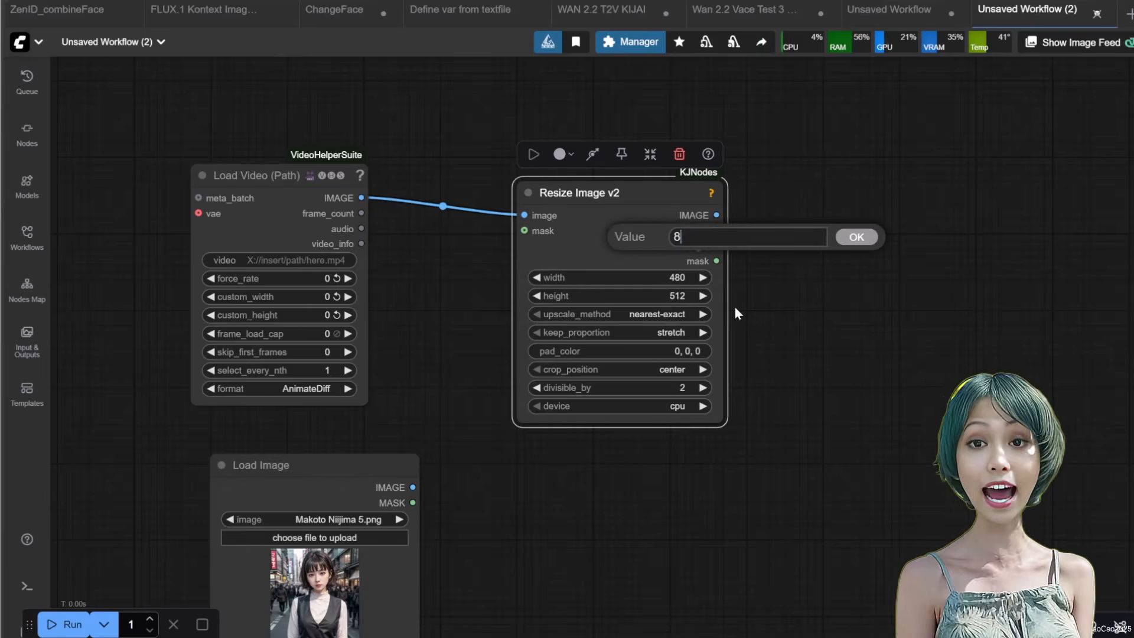
key("Return")
Set upscale_method to bicubic and keep_proportion to crop on the Resize Image v2 node.
left_click(668, 313)
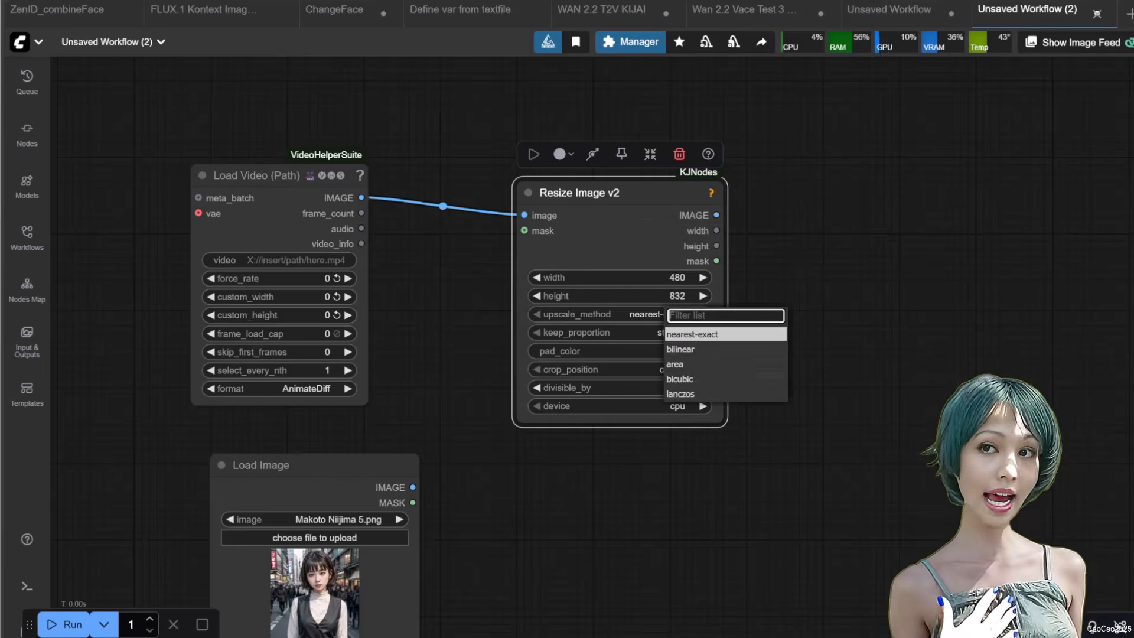
left_click(683, 378)
left_click(674, 332)
left_click(700, 407)
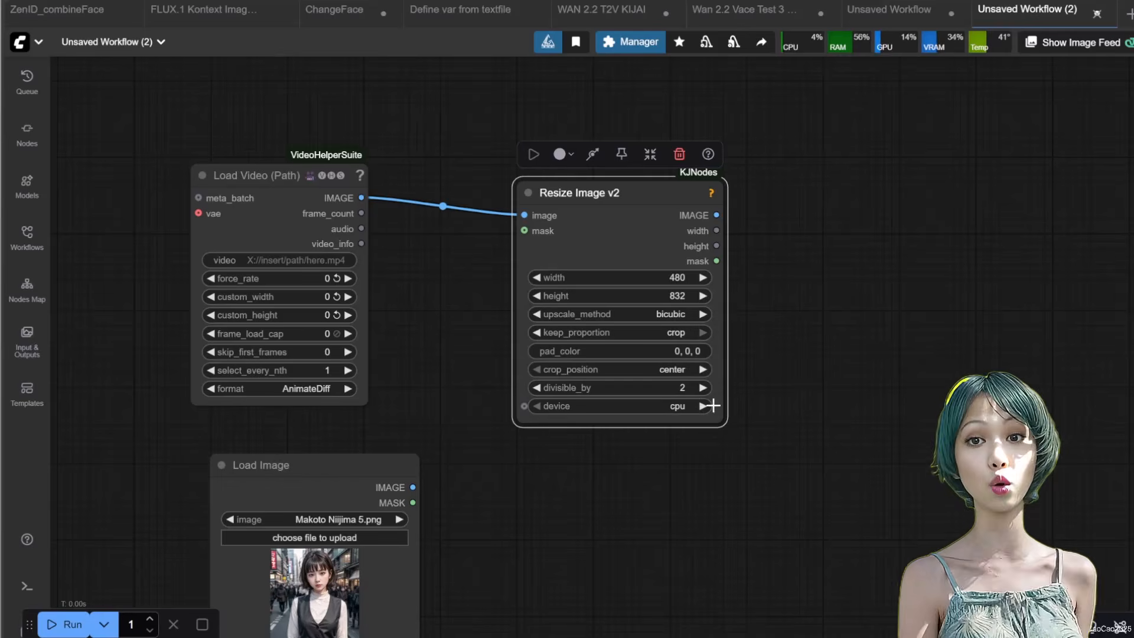
Duplicate the Resize Image v2 node for the Load Image output and feed its width and height from the first resize node.
left_click(639, 199)
key("ctrl+c")
key("ctrl+v")
left_click_drag(703, 202, 628, 462)
scroll(739, 178, "down", 3)
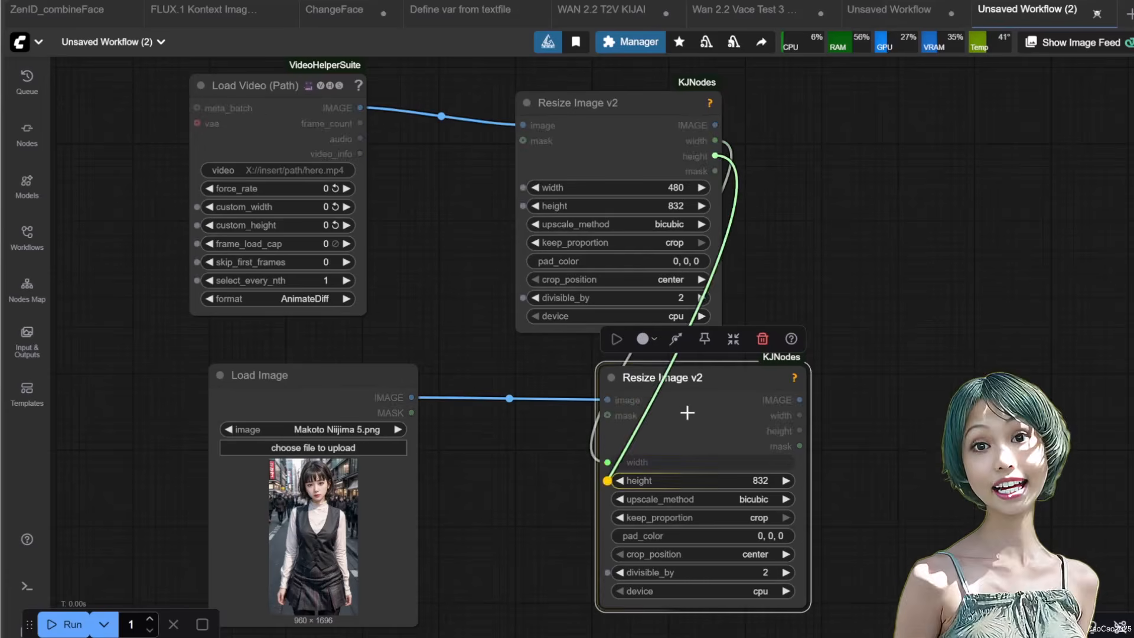
left_click_drag(709, 353, 658, 482)
Paste the video's file path from E:\Uploaded\SD\char\ into Load Video (Path), with frame_load_cap at 81 and force_rate at 15.
left_click_drag(833, 224, 948, 316)
left_click(413, 261)
key("ctrl+v")
left_click(597, 204)
left_click(434, 335)
type("81")
key("Return")
left_click(428, 280)
type("15")
key("Return")
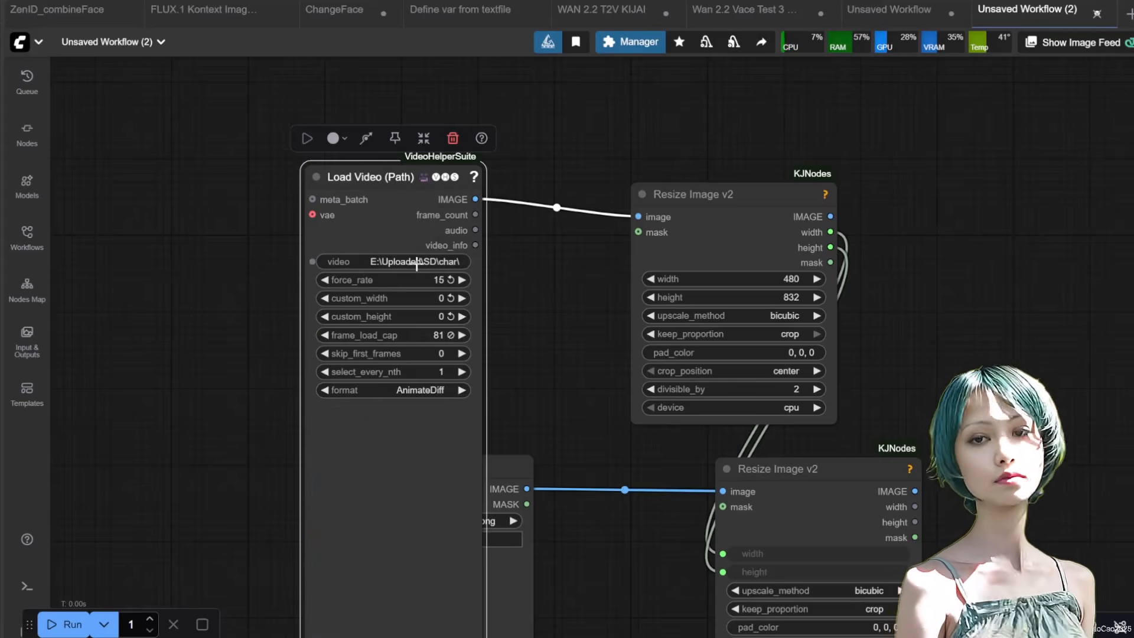
Move the Load Image node clear of the video preview, beside the second Resize Image v2 node.
scroll(521, 384, "down", 3)
left_click_drag(501, 385, 672, 362)
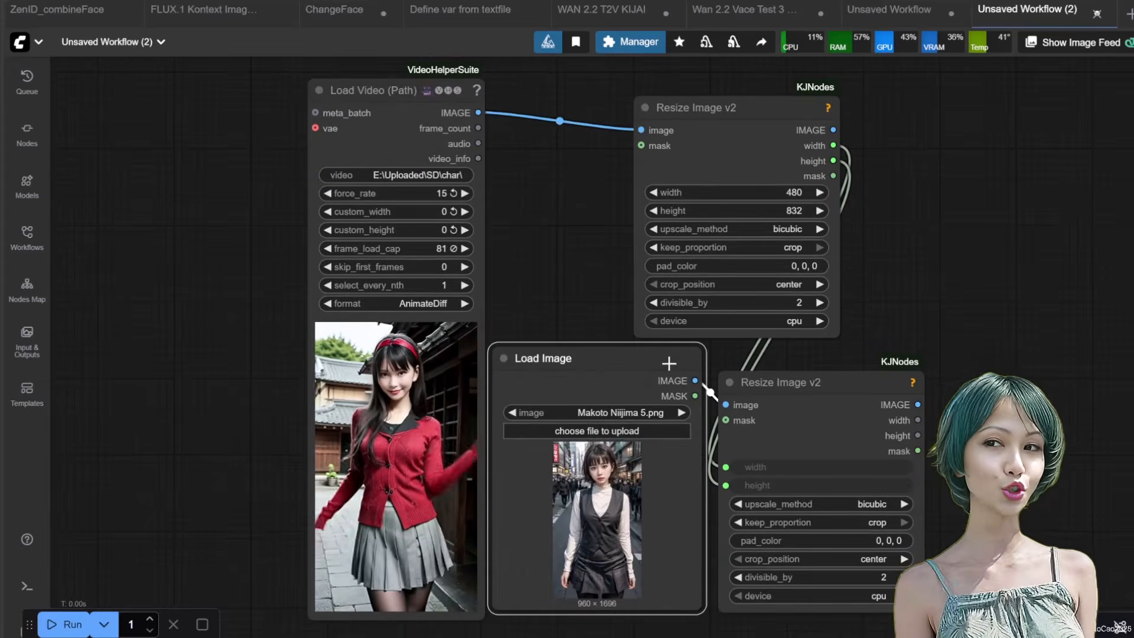
scroll(923, 289, "down", 1)
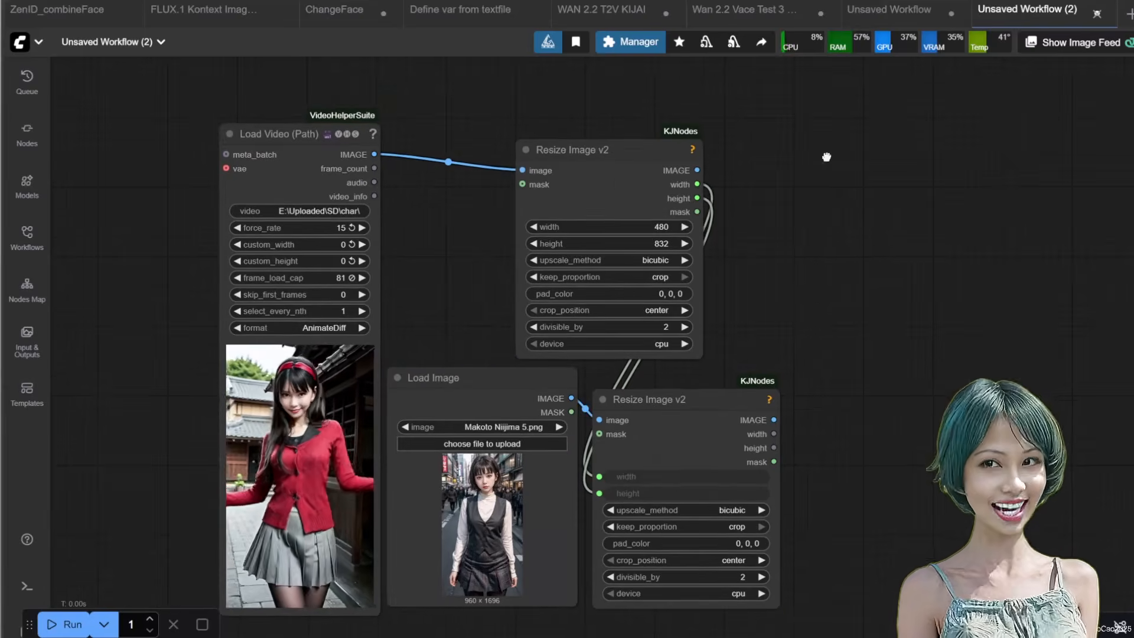
Add a DWPose Estimator node and connect the first Resize Image v2 node's IMAGE output to its image input.
double_click(827, 155)
type("DW")
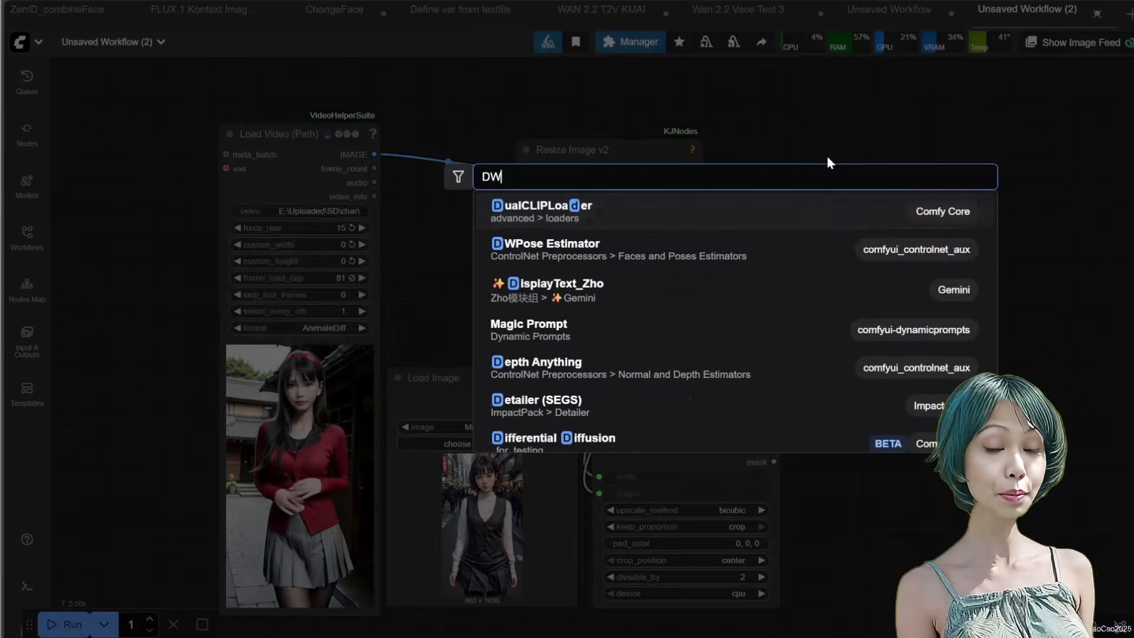
key("Return")
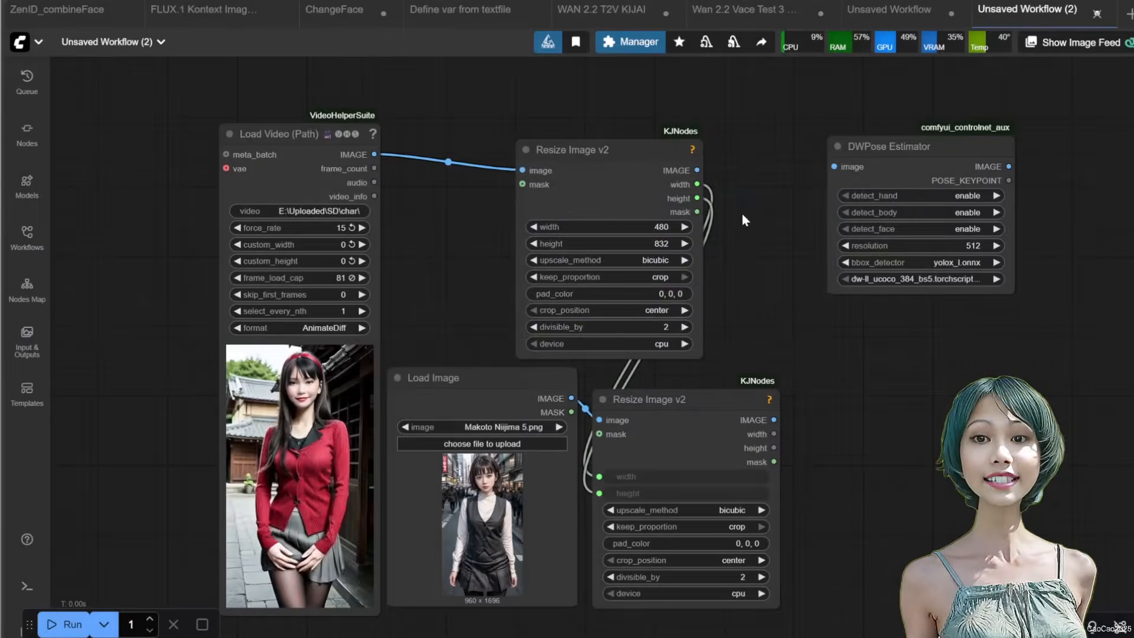
scroll(790, 159, "up", 1)
left_click_drag(791, 163, 731, 248)
left_click_drag(620, 257, 771, 255)
left_click_drag(740, 336, 621, 361)
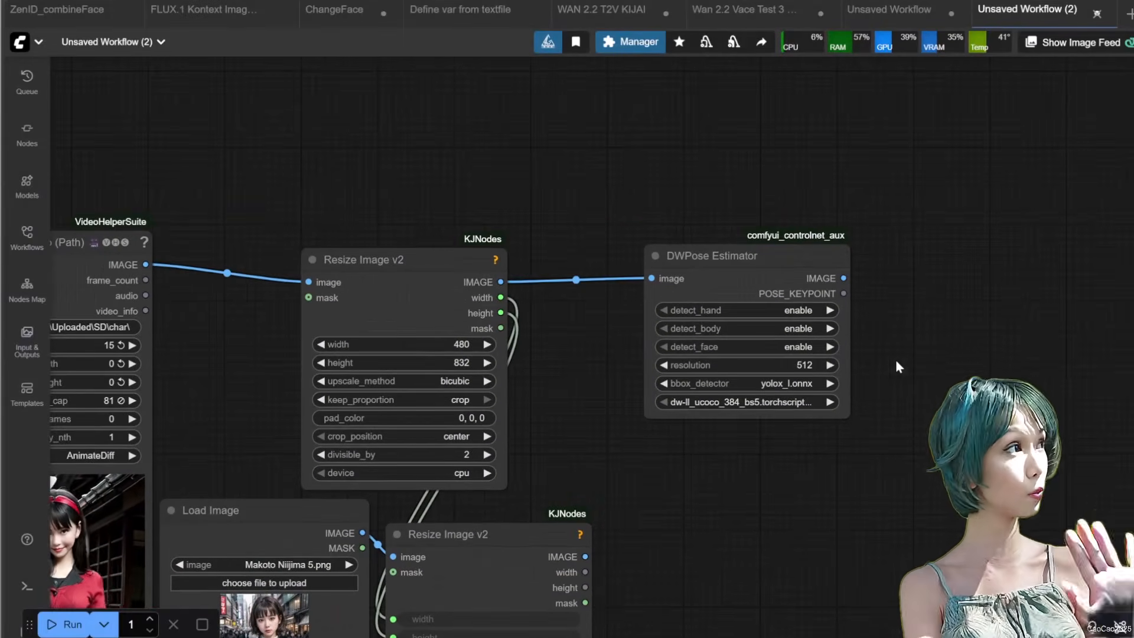
Set the DWPose Estimator's pose estimator model to dw-ll_ucoco_384.onnx.
scroll(844, 401, "up", 4)
left_click(768, 397)
left_click_drag(672, 478, 551, 474)
left_click(624, 404)
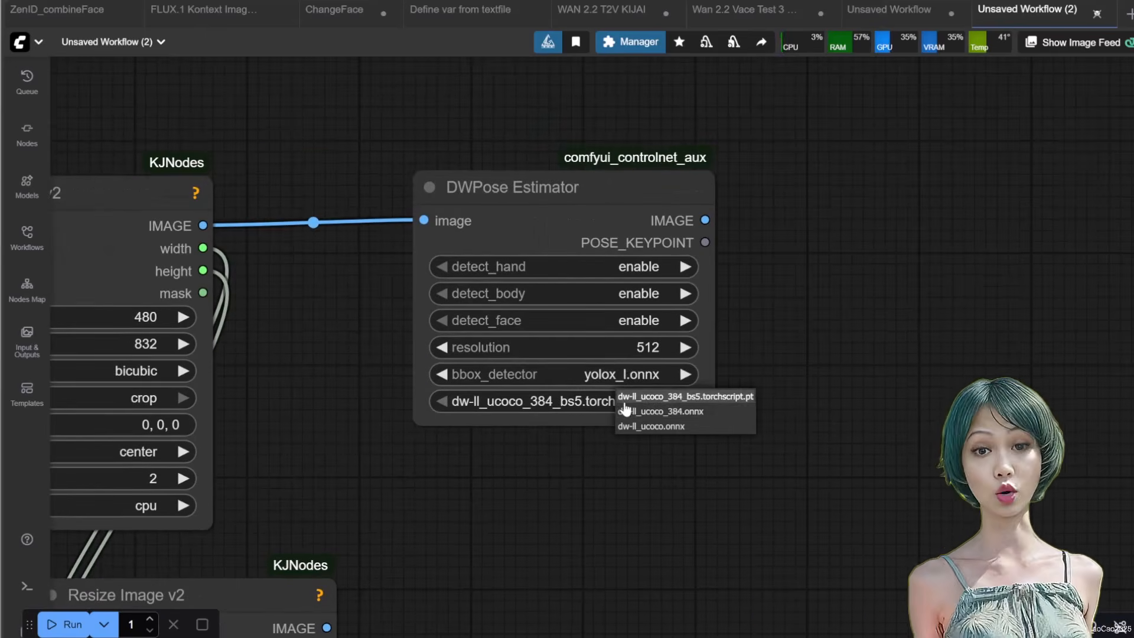
left_click(626, 404)
left_click(626, 484)
scroll(654, 394, "down", 4)
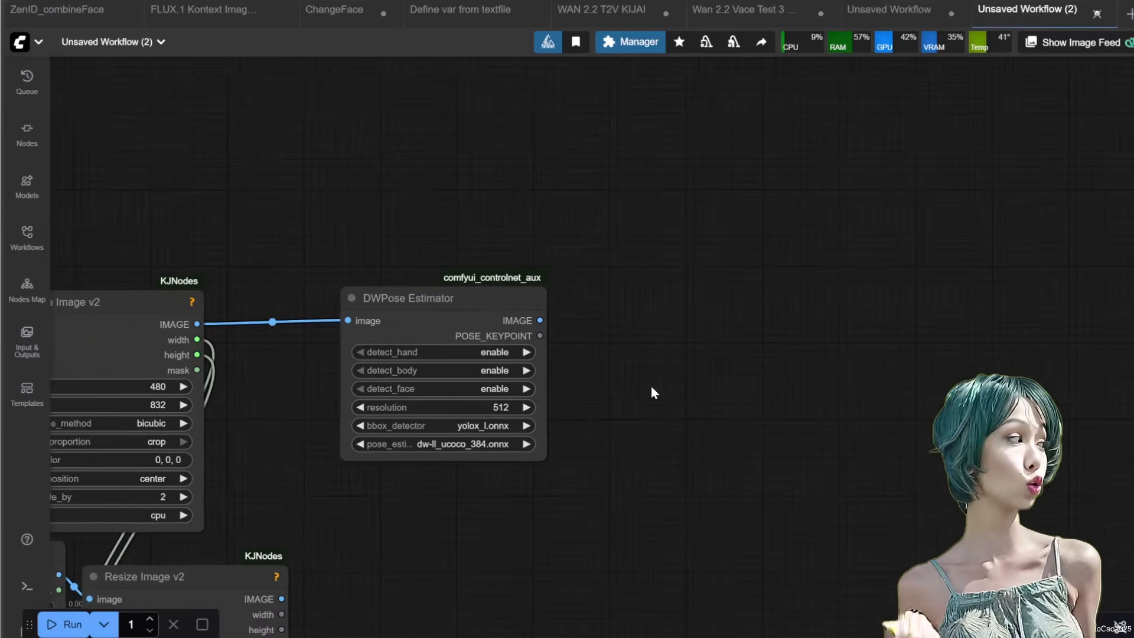
Add a VideoHelperSuite Video Combine node in video/nvenc_h264-mp4 format with save_output off, and connect the DWPose Estimator IMAGE output to it.
left_click_drag(651, 389, 663, 389)
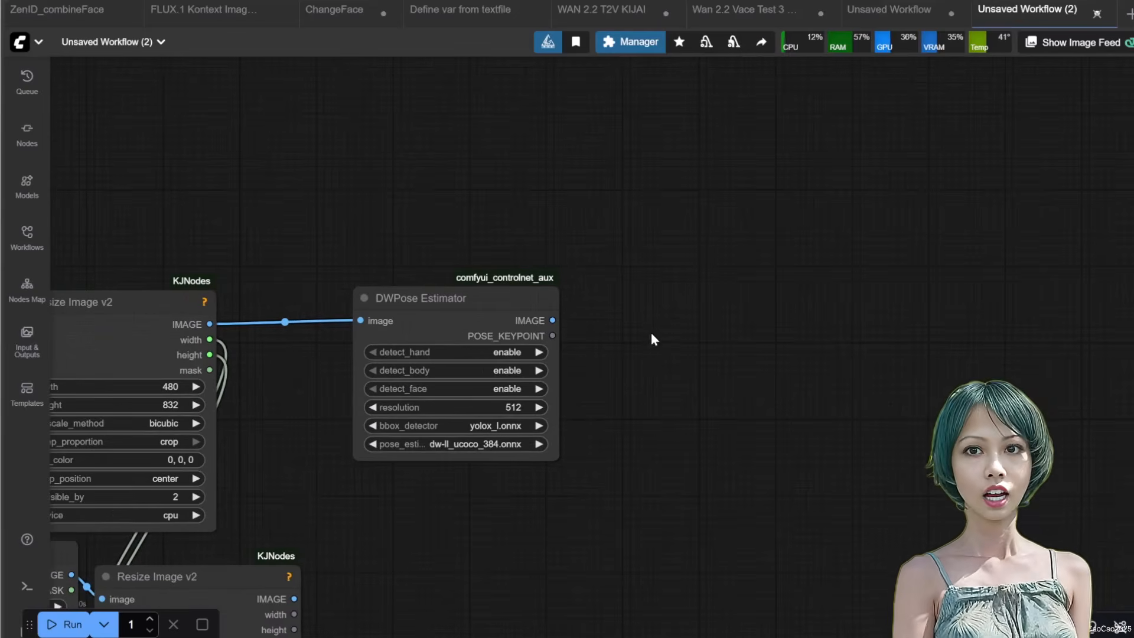
double_click(657, 318)
type("VIDEO CO")
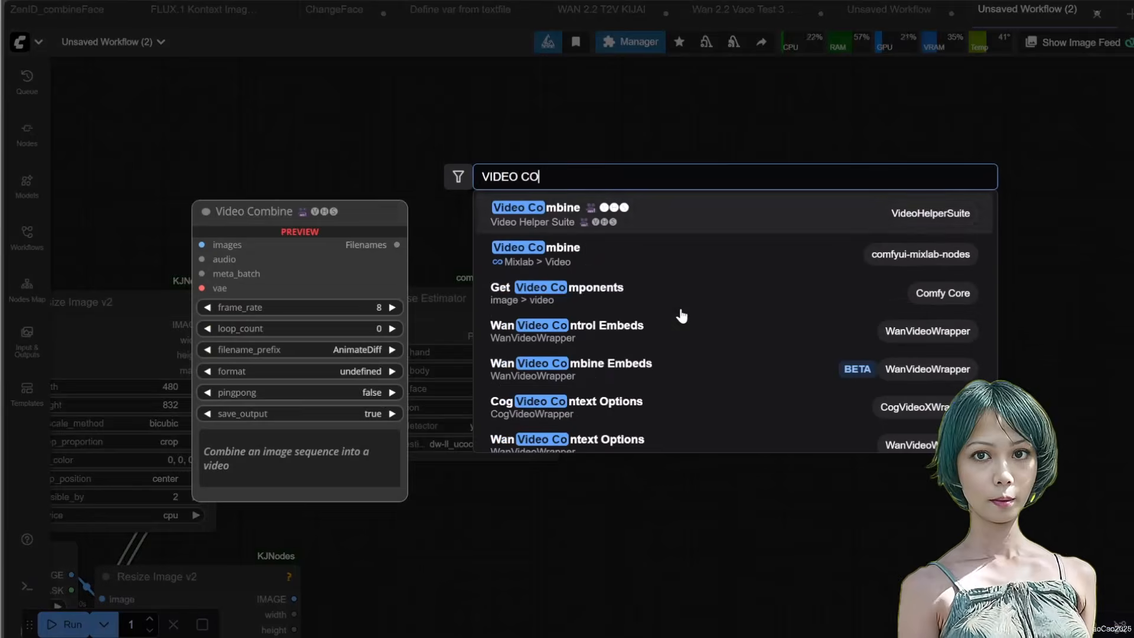
left_click(676, 229)
left_click(804, 464)
left_click(865, 615)
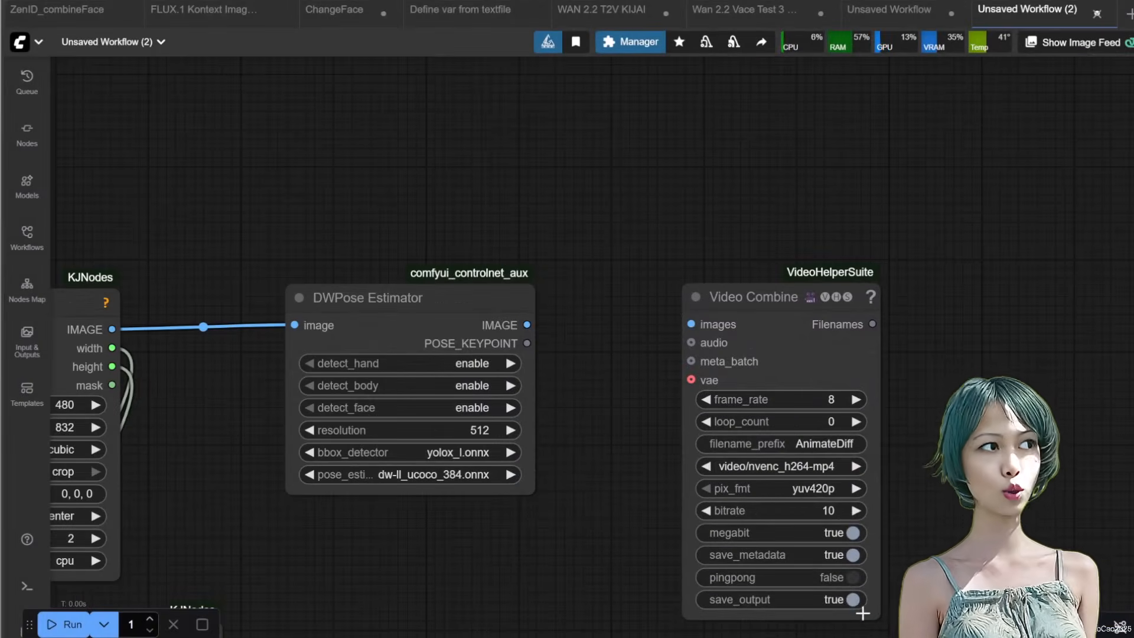
left_click_drag(654, 334, 696, 298)
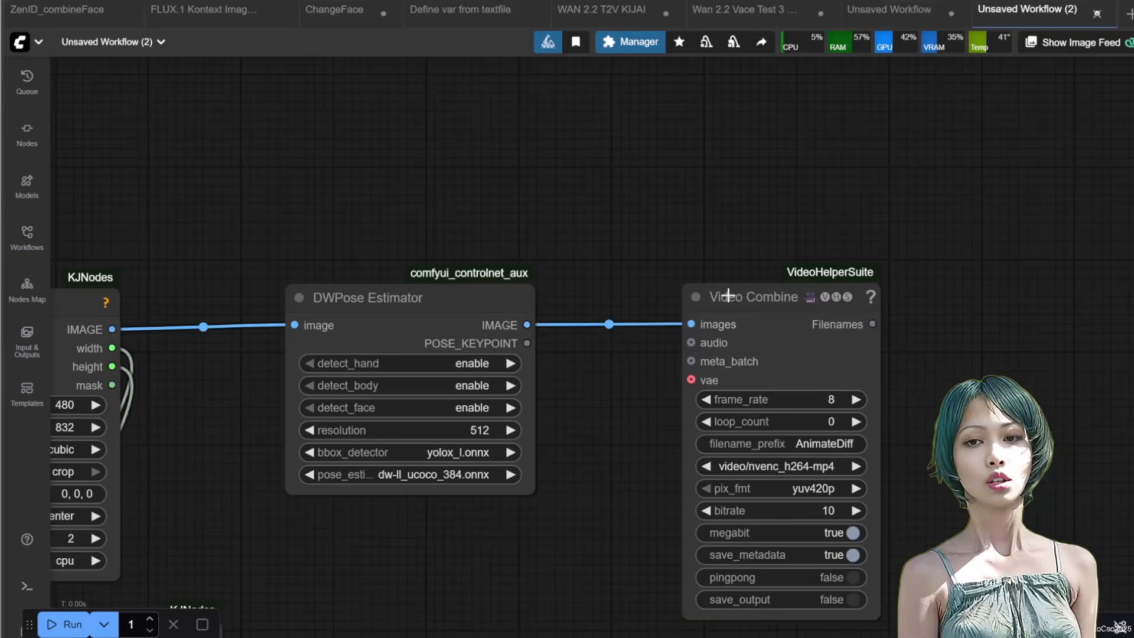
Add a WanVideo VACE Encode node below the Video Combine node.
scroll(650, 283, "down", 6)
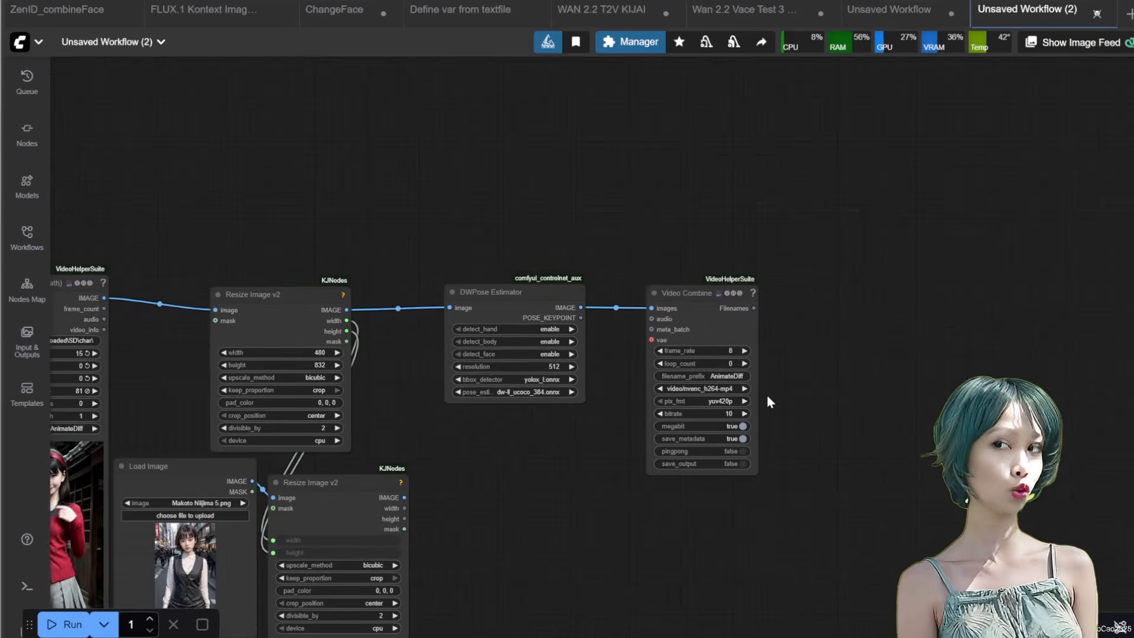
scroll(767, 395, "up", 1)
left_click_drag(621, 573, 614, 390)
double_click(616, 396)
type("wan video vace e")
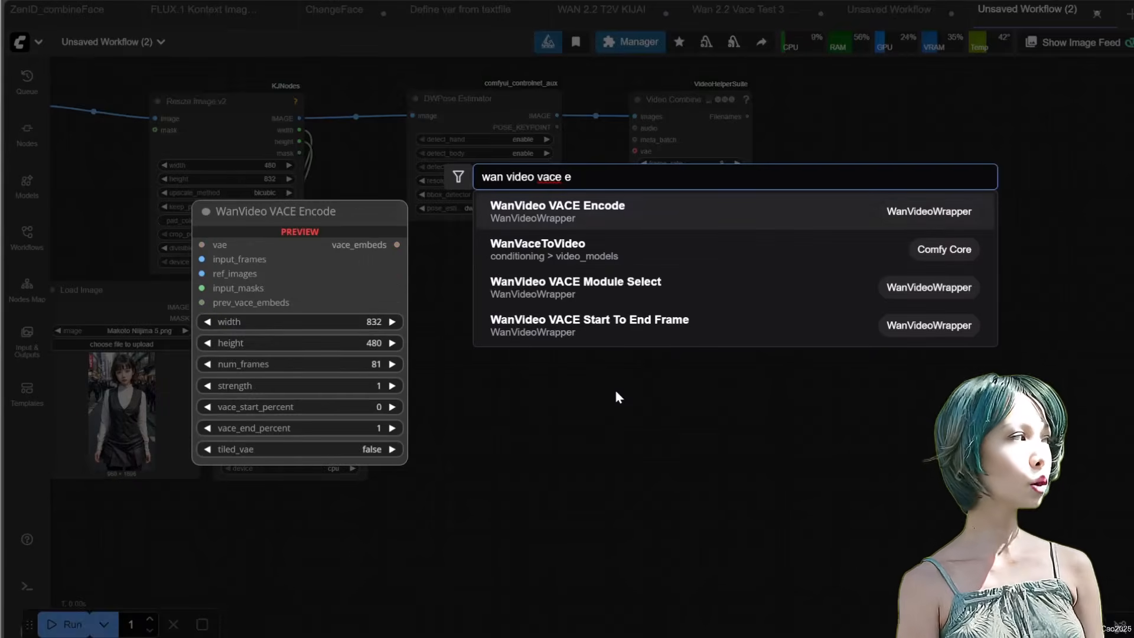
left_click(576, 211)
scroll(660, 395, "up", 4)
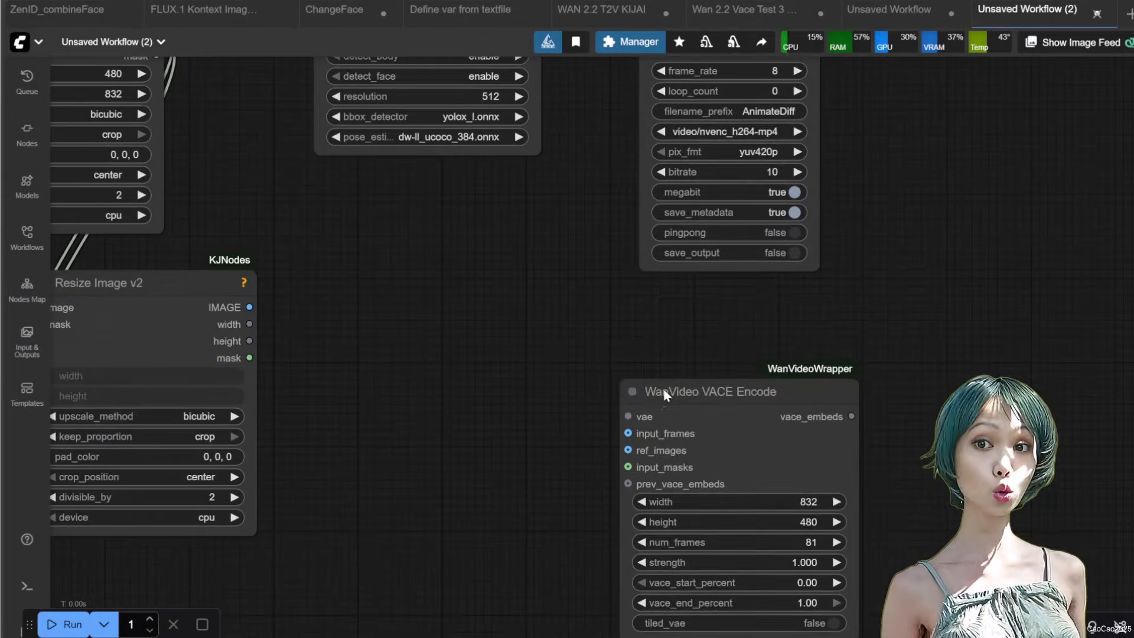
Add a KJNodes GetNode set to wan_vae and connect it to the vae input of WanVideo VACE Encode.
double_click(462, 325)
type("getnode")
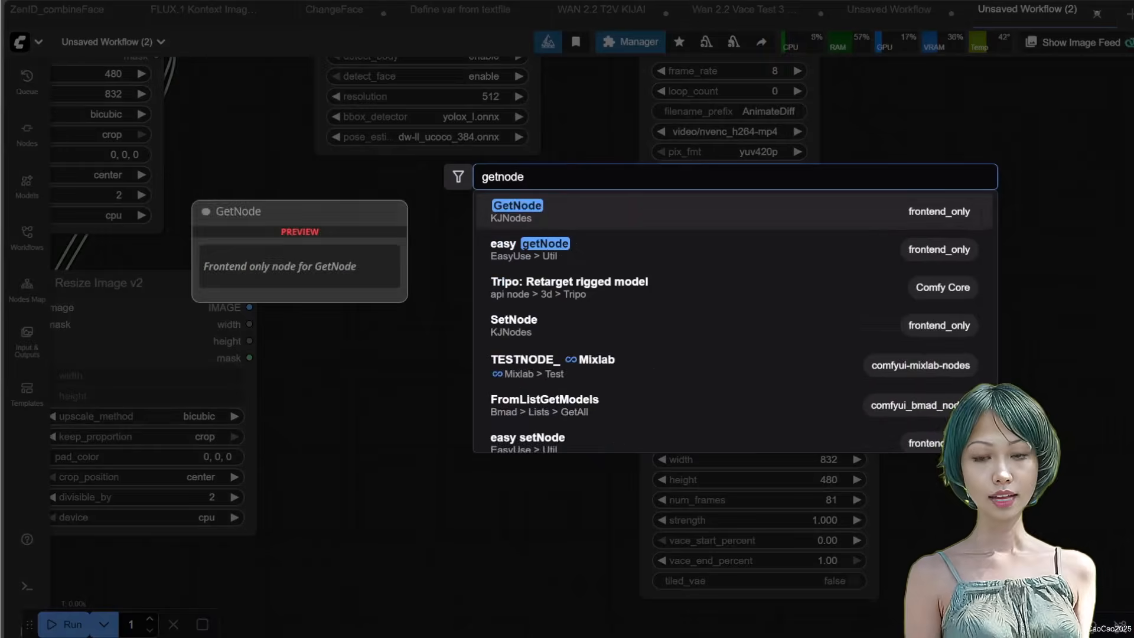
key("Return")
left_click_drag(586, 344, 527, 295)
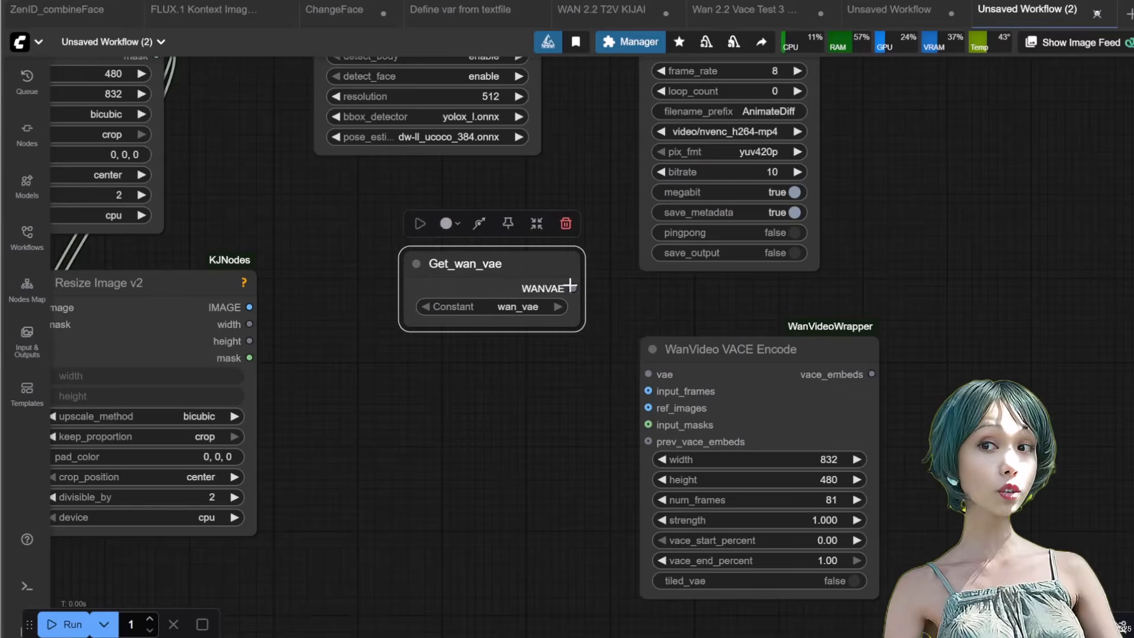
left_click_drag(655, 374, 657, 375)
scroll(666, 376, "down", 1)
left_click_drag(680, 322, 682, 426)
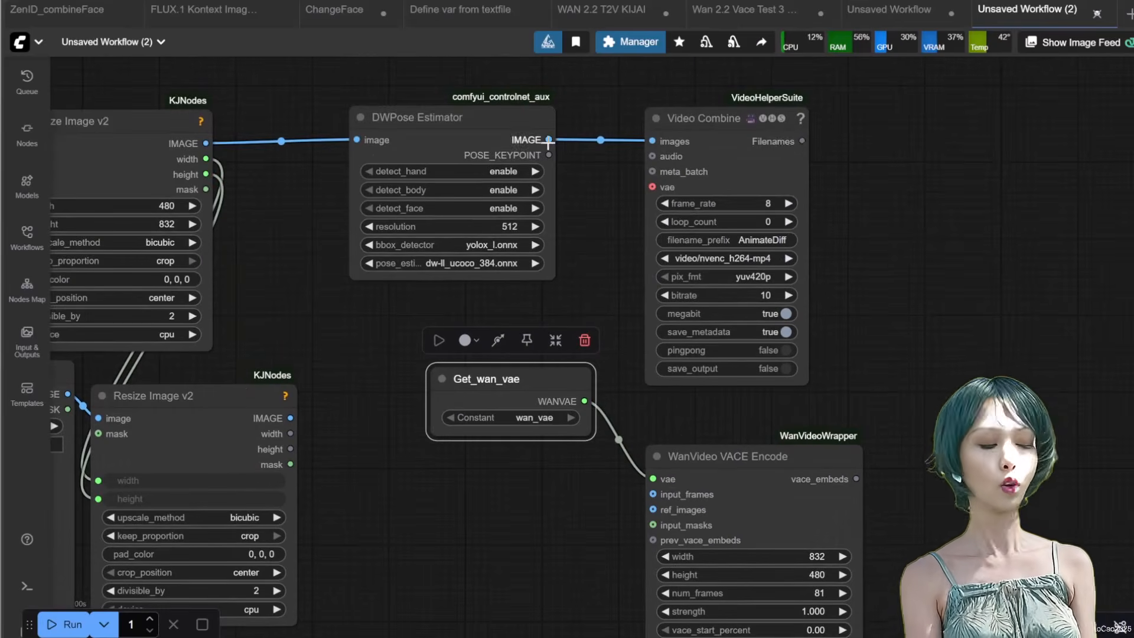
Connect the DWPose images, resized reference image, its width and height, and the video frame count to the matching WanVideo VACE Encode inputs.
left_click_drag(661, 470, 662, 473)
left_click_drag(292, 417, 653, 510)
scroll(571, 556, "down", 1)
left_click_drag(329, 419, 665, 530)
left_click_drag(331, 432, 661, 547)
left_click_drag(534, 547, 655, 531)
scroll(474, 470, "down", 1)
left_click_drag(89, 168, 753, 538)
left_click(674, 580)
Add a WanVideo Sampler node on the free canvas beyond the Video Combine and VACE Encode nodes.
left_click_drag(976, 259, 781, 263)
double_click(880, 261)
type("wan video sampler")
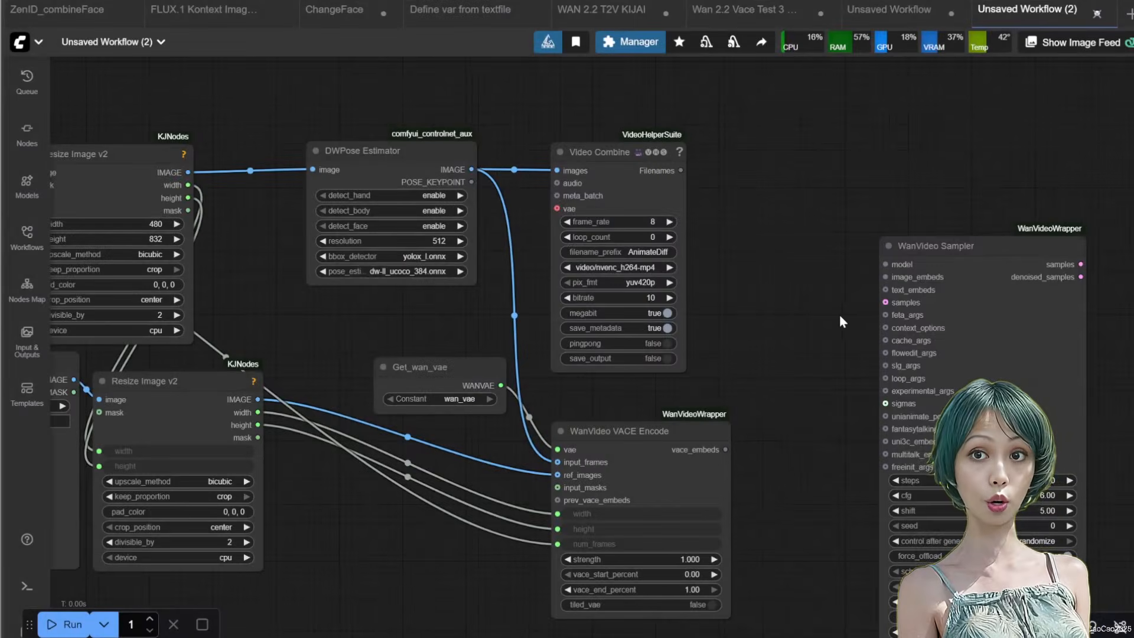
left_click_drag(823, 266, 680, 357)
left_click_drag(794, 336, 793, 229)
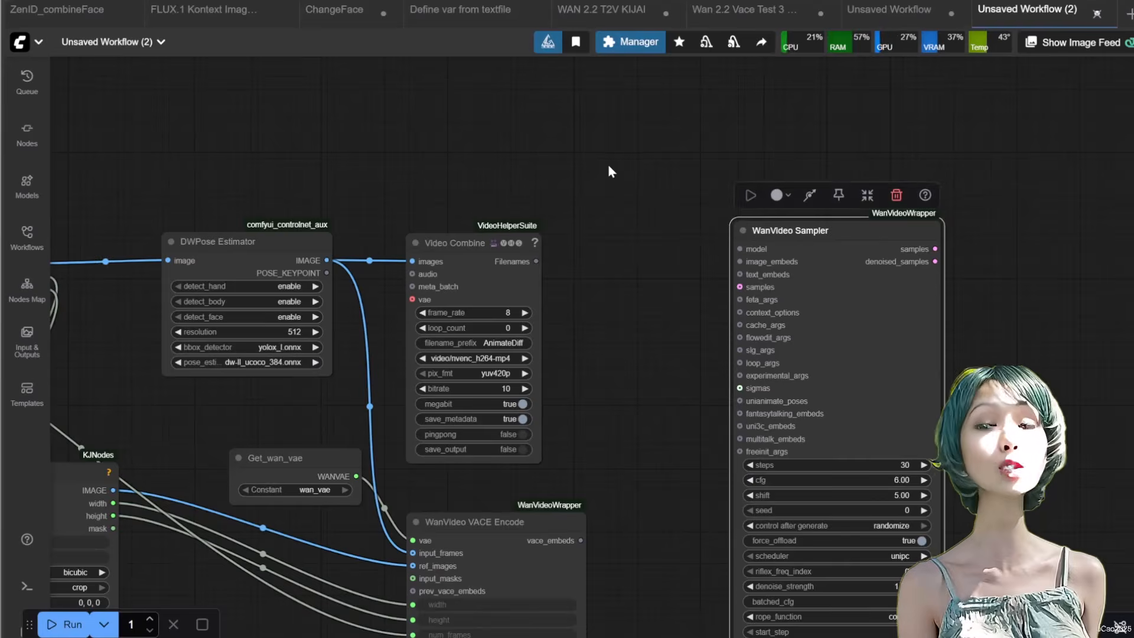
Add a GetNode set to wanHighModel and connect it to the WanVideo Sampler's model input.
double_click(609, 172)
type("get node")
left_click(573, 214)
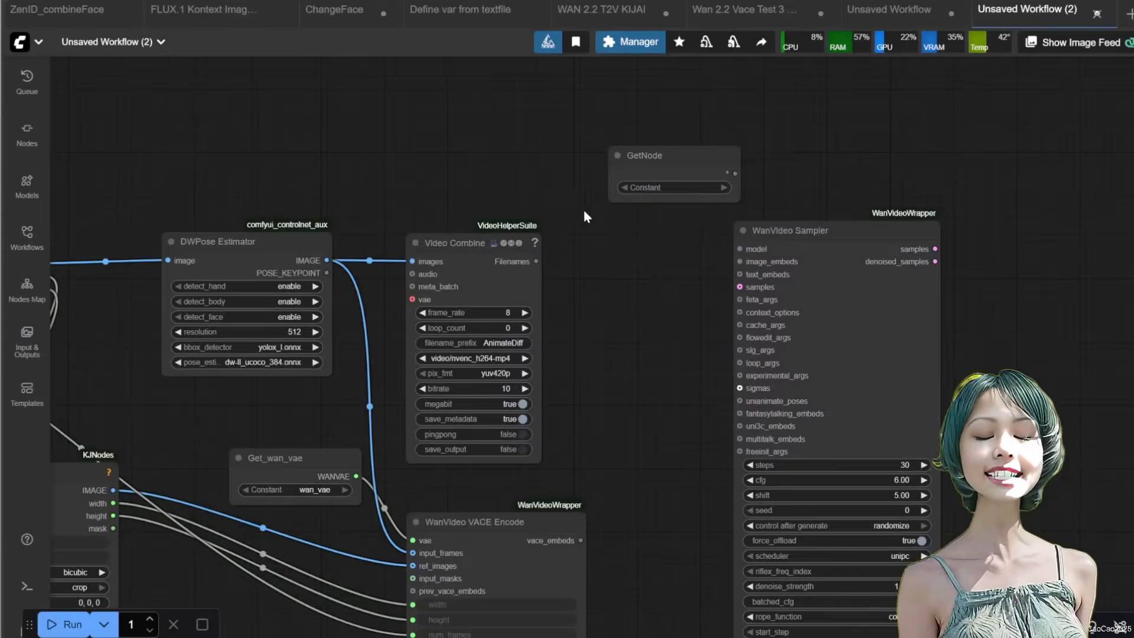
scroll(661, 195, "up", 3)
left_click(671, 189)
left_click_drag(760, 166, 766, 265)
Connect the vace_embeds output of WanVideo VACE Encode to the sampler's image_embeds input.
scroll(646, 334, "down", 2)
left_click_drag(619, 505, 792, 198)
left_click_drag(705, 224, 717, 339)
Add a WanVideo TextEncode Cached node with umt5-xxl-enc-bf16.safetensors as its model.
scroll(717, 339, "up", 2)
double_click(888, 174)
type("wan video text ca")
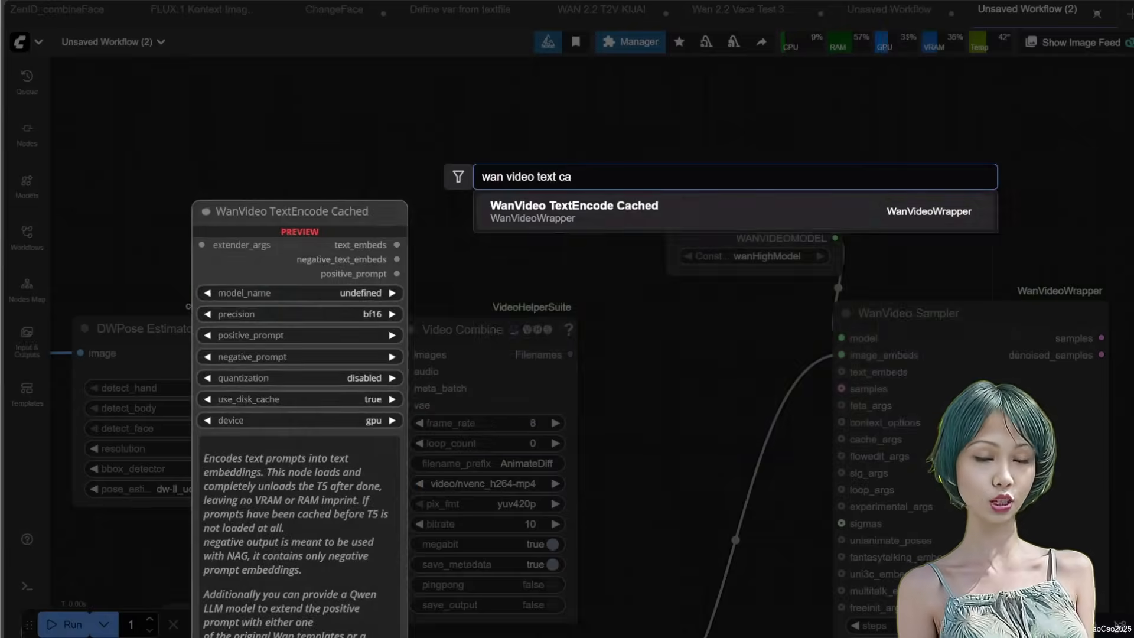
key("Return")
left_click_drag(826, 160, 511, 245)
left_click(679, 325)
type("umt")
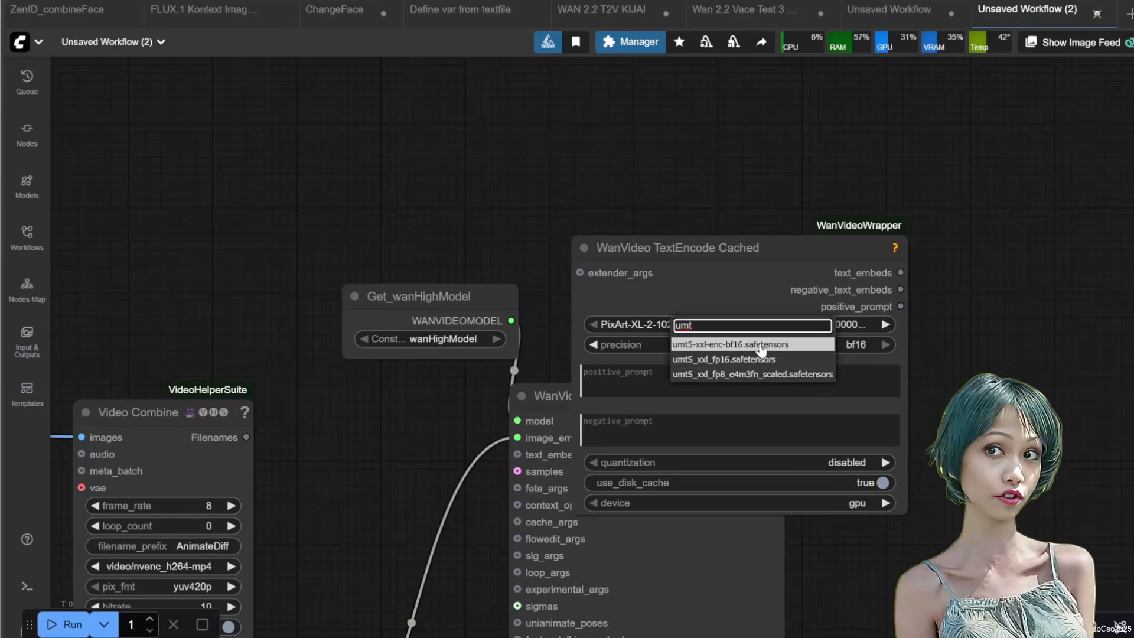
left_click(855, 342)
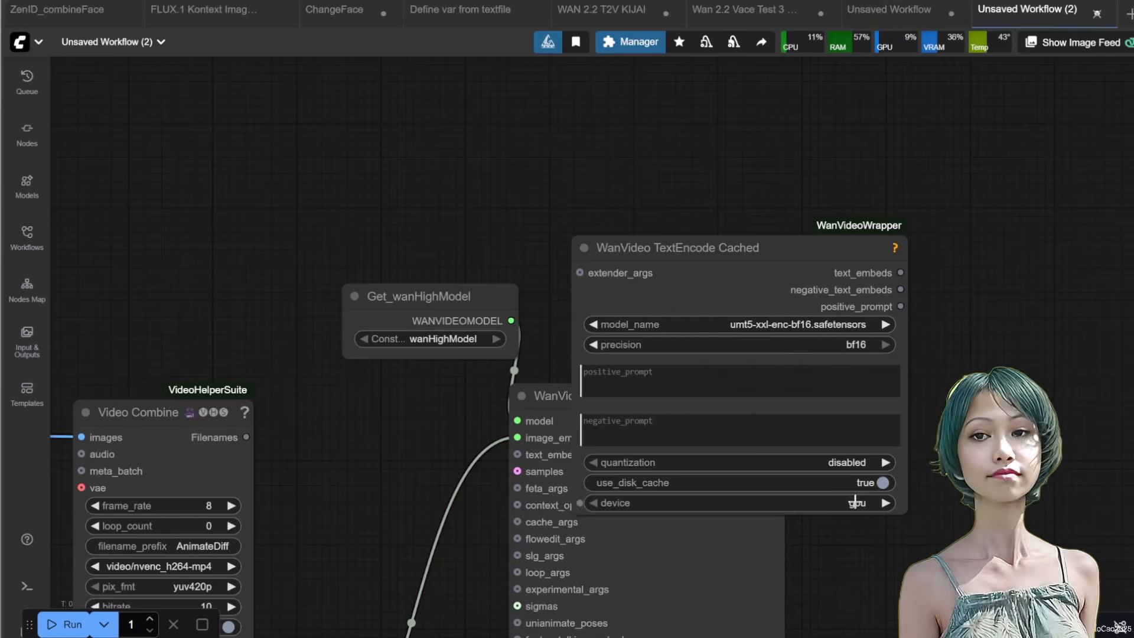
Set the text encoder's device to cpu and positive prompt to "Woman dancing", and connect its text_embeds to the sampler.
left_click(782, 387)
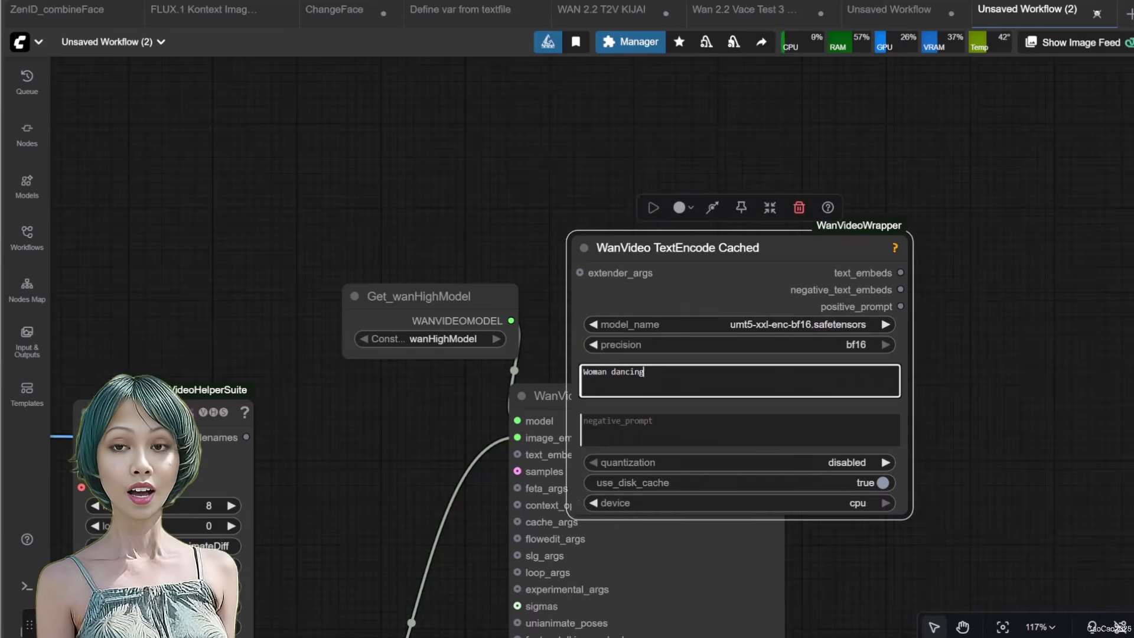
left_click_drag(694, 254, 814, 116)
left_click_drag(1021, 135, 749, 118)
Set the WanVideo Sampler's steps to 6 and end_step to 3.
scroll(1000, 496, "up", 2)
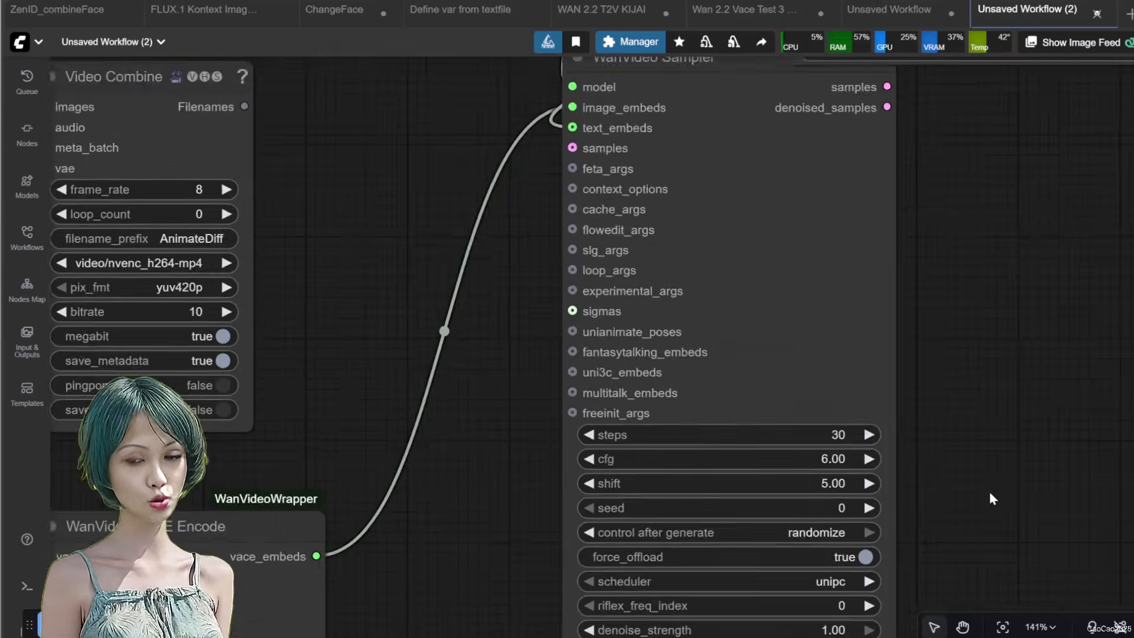
left_click_drag(1001, 496, 1040, 378)
scroll(1040, 379, "down", 1)
left_click(897, 326)
key("Return")
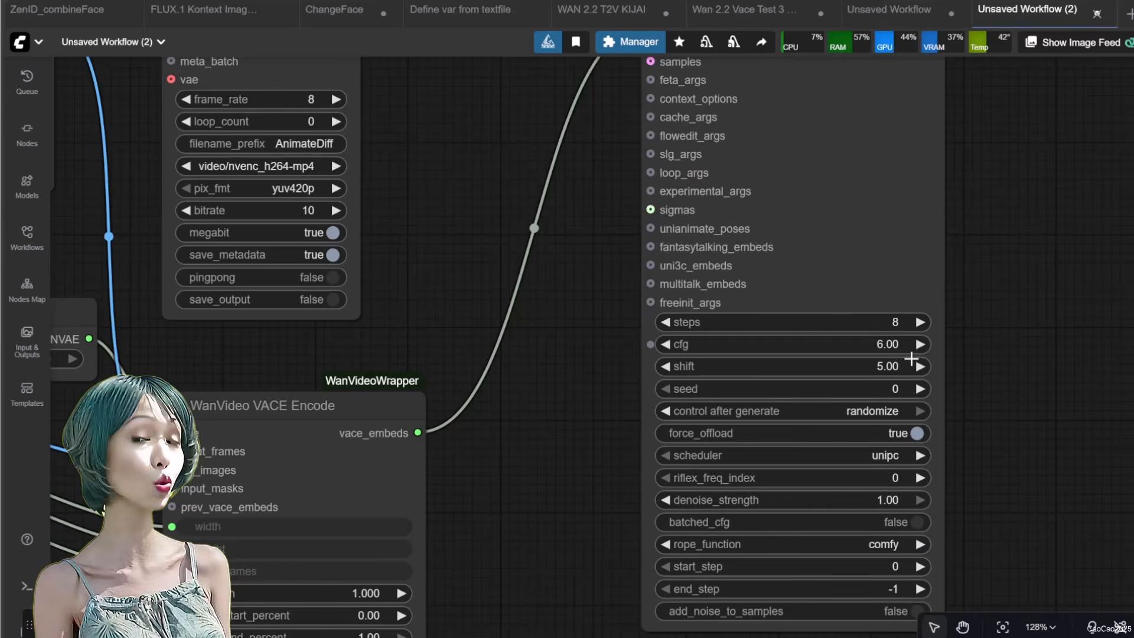
left_click(881, 588)
type("4")
key("Return")
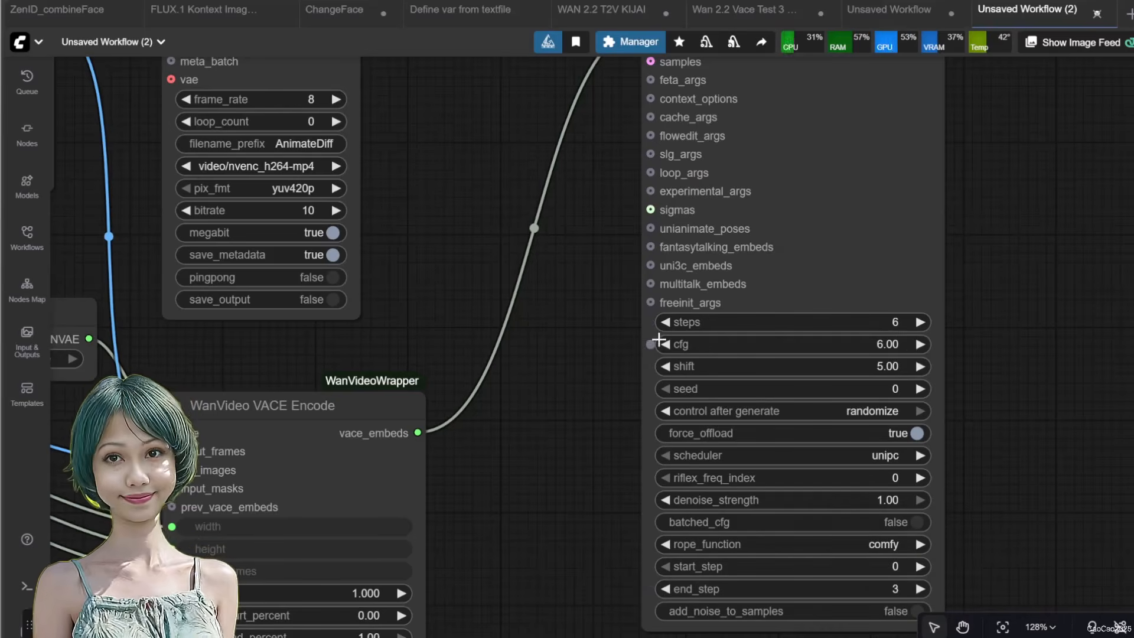
Set the value of the Integer node feeding Set_Step to 8.
left_click(677, 505)
type("8")
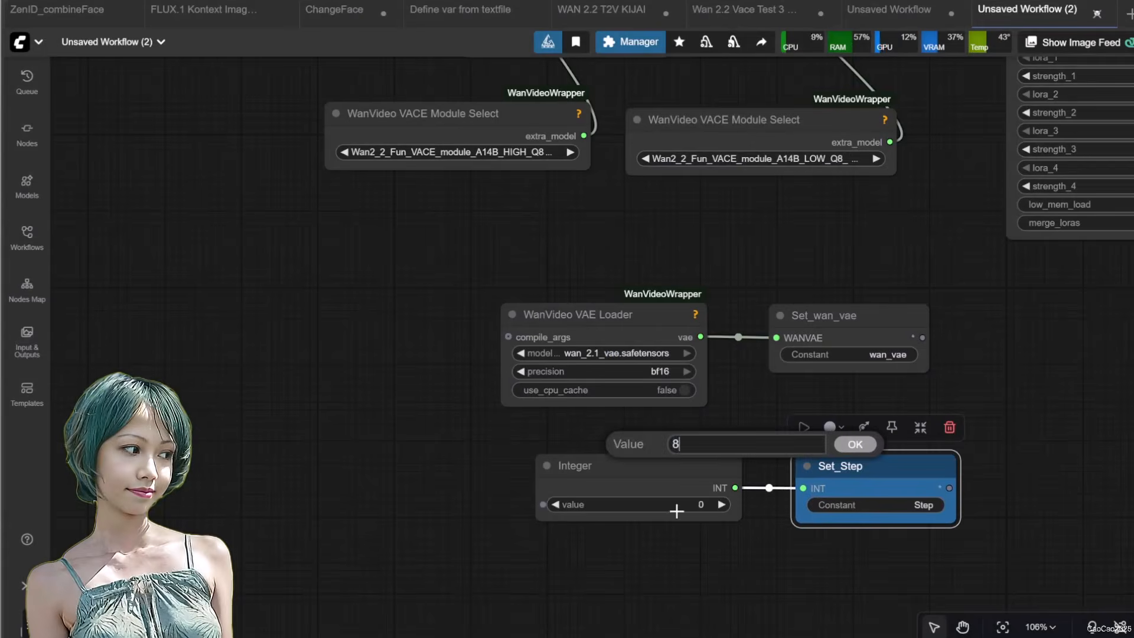
key("Return")
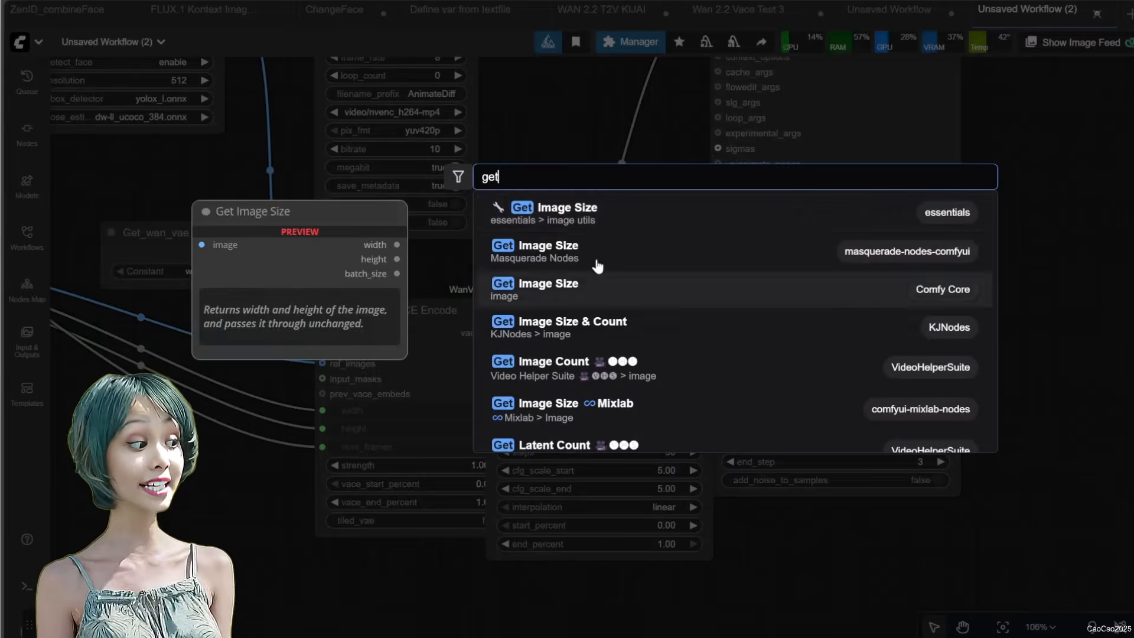
Add a GetNode set to Step and connect it to the steps inputs of the sampler and Create CFG Schedule Float List.
type("tnode")
key("Return")
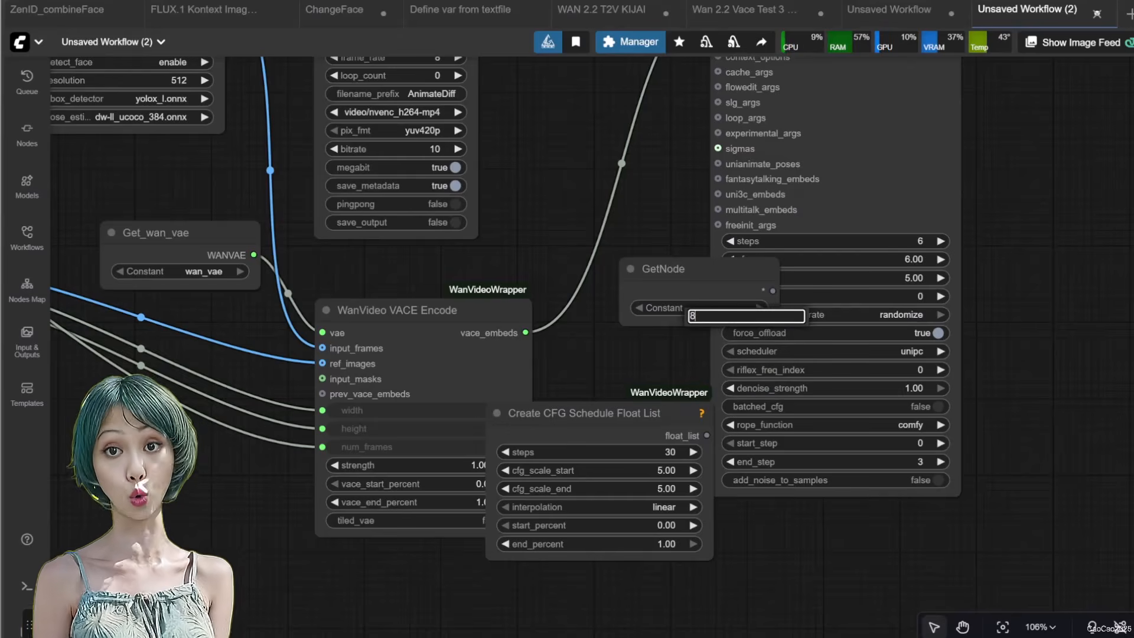
key("BackSpace")
left_click(706, 350)
left_click_drag(684, 270, 566, 197)
left_click_drag(656, 218, 591, 452)
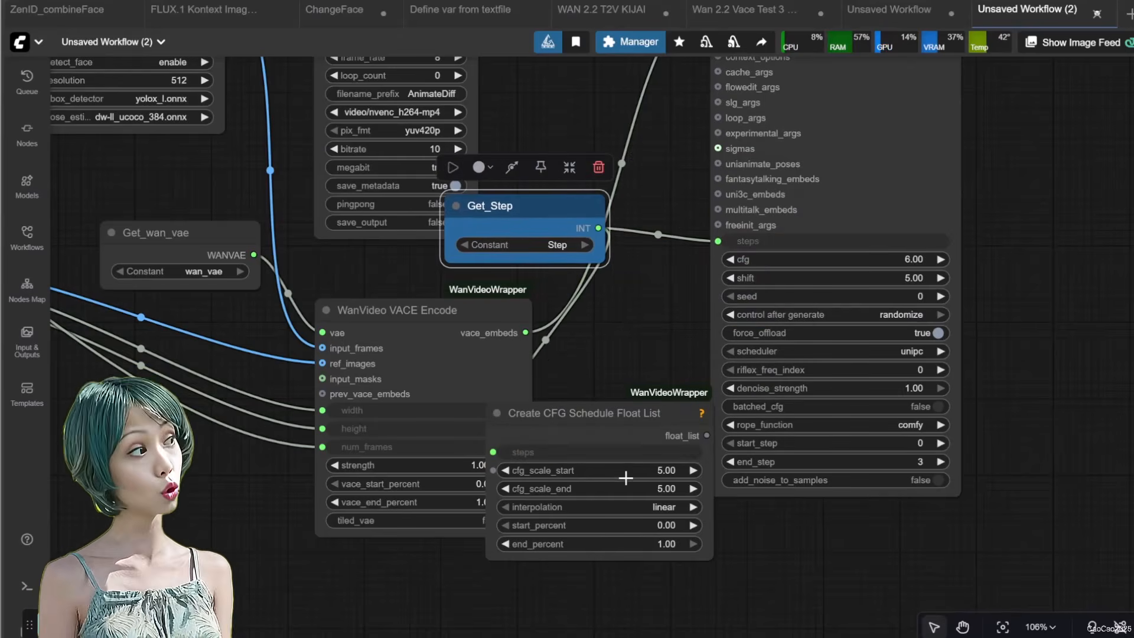
Set cfg_scale_start and cfg_scale_end to 2 on the Create CFG Schedule Float List node.
scroll(626, 479, "up", 1)
left_click(653, 468)
type("2")
key("Return")
left_click(661, 491)
type("2")
key("Return")
Set the CFG schedule's end_percent to 0.01 and connect its float_list output to the sampler's cfg input.
left_click(668, 551)
key("Return")
left_click_drag(693, 423, 735, 242)
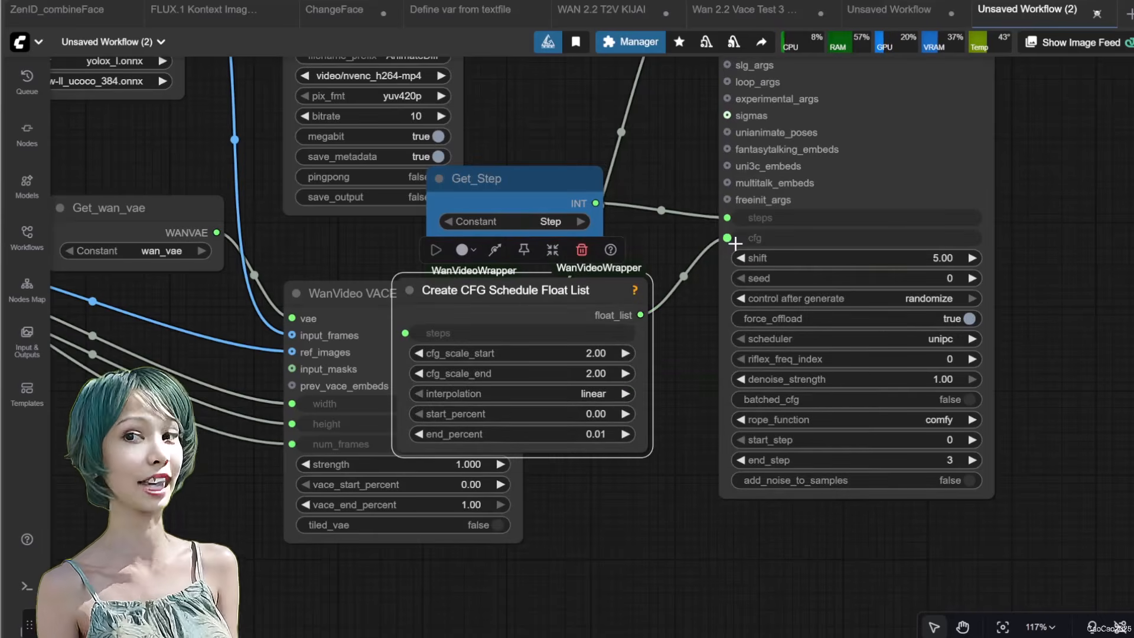
Add a GetNode set to HalfStep and connect it to the sampler's end_step input.
double_click(680, 476)
type("getnode")
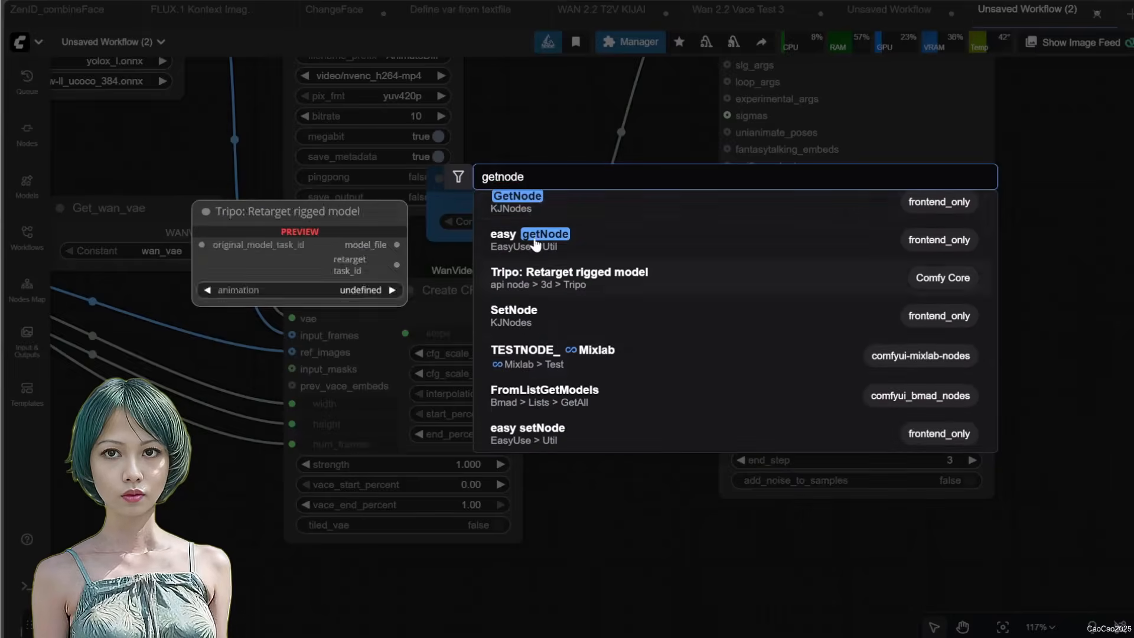
key("Return")
left_click(690, 542)
left_click(722, 566)
left_click_drag(758, 503, 736, 462)
Review the model loading, block swap and LoRA nodes of the workflow before adding the second sampler.
scroll(715, 537, "down", 3)
left_click_drag(972, 289, 958, 393)
scroll(958, 393, "down", 5)
left_click_drag(330, 503, 980, 330)
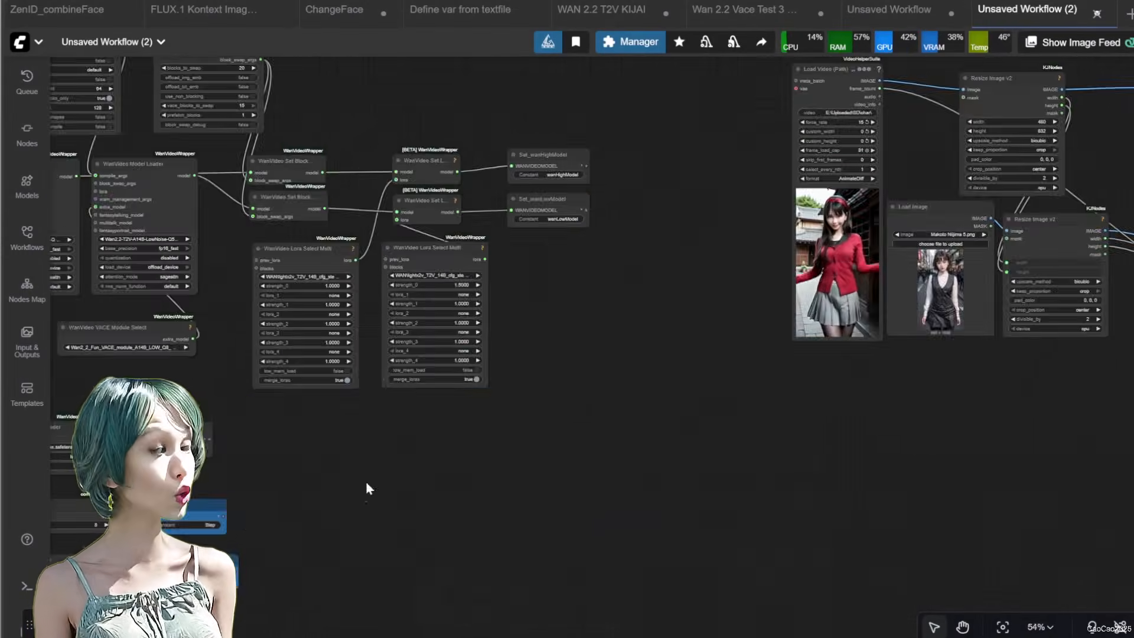
left_click_drag(379, 422, 892, 440)
scroll(615, 494, "up", 7)
scroll(615, 494, "down", 9)
left_click_drag(1064, 467, 637, 425)
scroll(737, 351, "up", 5)
Duplicate the WanVideo Sampler node and place the copy beside the original.
left_click_drag(1076, 154, 781, 367)
left_click_drag(551, 280, 597, 308)
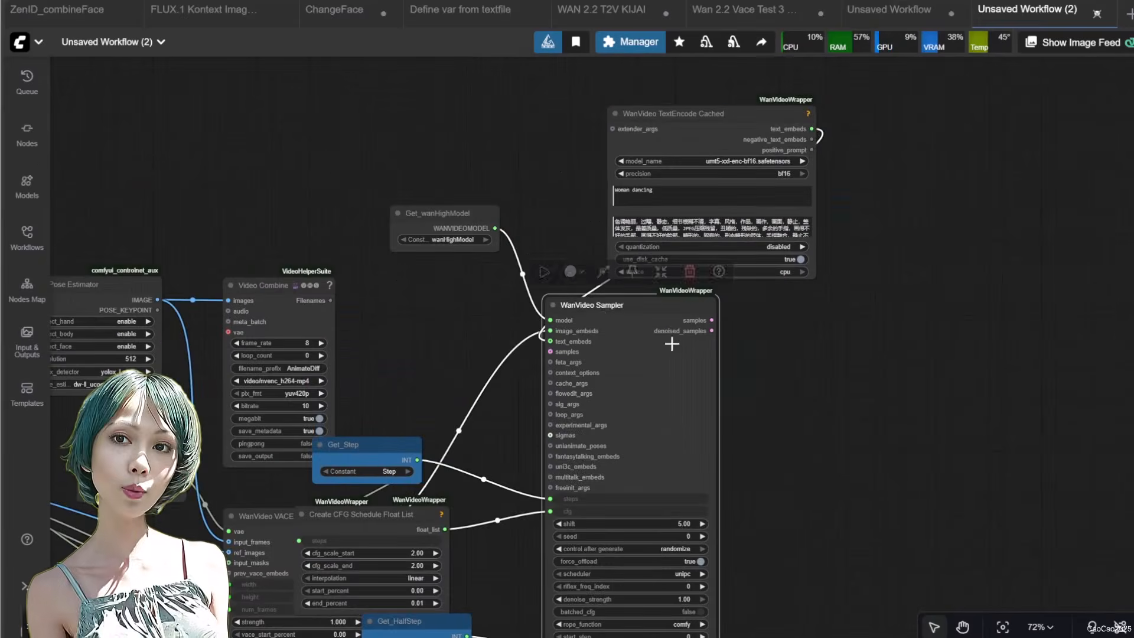
scroll(771, 385, "up", 3)
left_click_drag(772, 385, 832, 338)
left_click_drag(632, 235, 886, 228, "alt")
scroll(782, 258, "up", 4)
left_click_drag(730, 247, 791, 299)
Duplicate the Get_wanHighModel node near the second sampler and set the copy's constant to wanLowModel.
scroll(738, 300, "down", 3)
left_click_drag(385, 140, 777, 252, "alt")
left_click(1040, 135)
left_click(1040, 202)
Connect the low model, VACE embeds, text embeds and the first sampler's samples to the second sampler's matching inputs.
left_click_drag(494, 275, 778, 268, "shift")
left_click_drag(908, 182, 882, 287)
left_click_drag(727, 62, 652, 74)
left_click(781, 94)
left_click_drag(780, 95, 753, 389)
left_click_drag(849, 255, 892, 30)
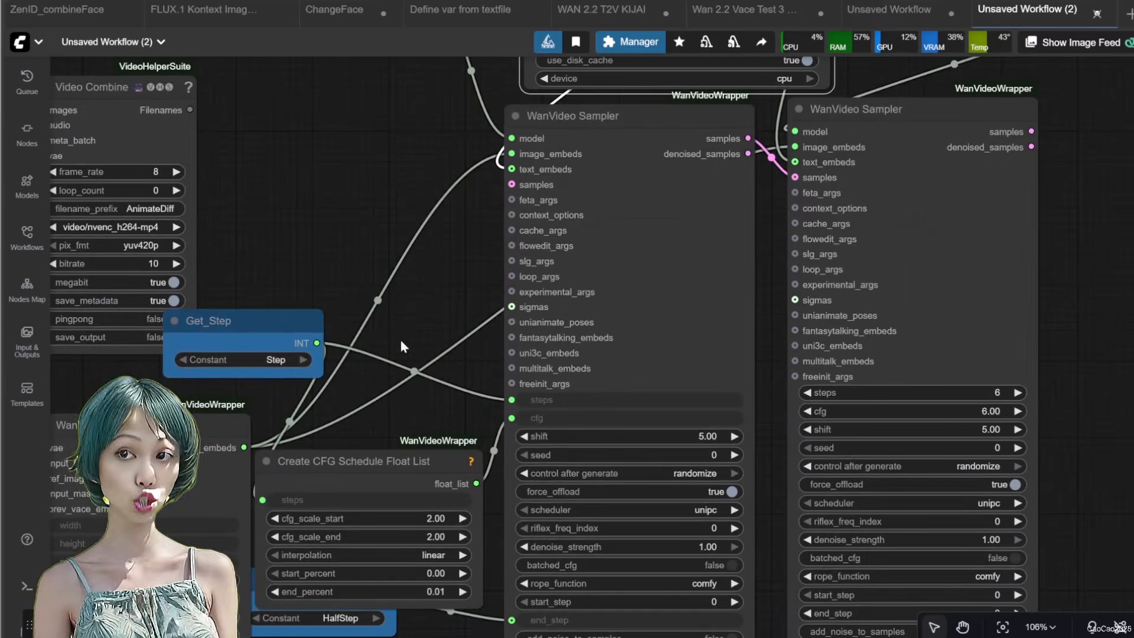
Connect Get_Step to the second sampler's steps and the CFG schedule to its cfg, and collapse the schedule node.
left_click_drag(401, 341, 326, 264)
left_click_drag(240, 266, 726, 316)
left_click_drag(400, 407, 727, 335)
left_click(190, 384)
Connect Get_HalfStep to the second sampler's start_step and set its end_step to -1.
left_click_drag(314, 525, 823, 525)
left_click(914, 536)
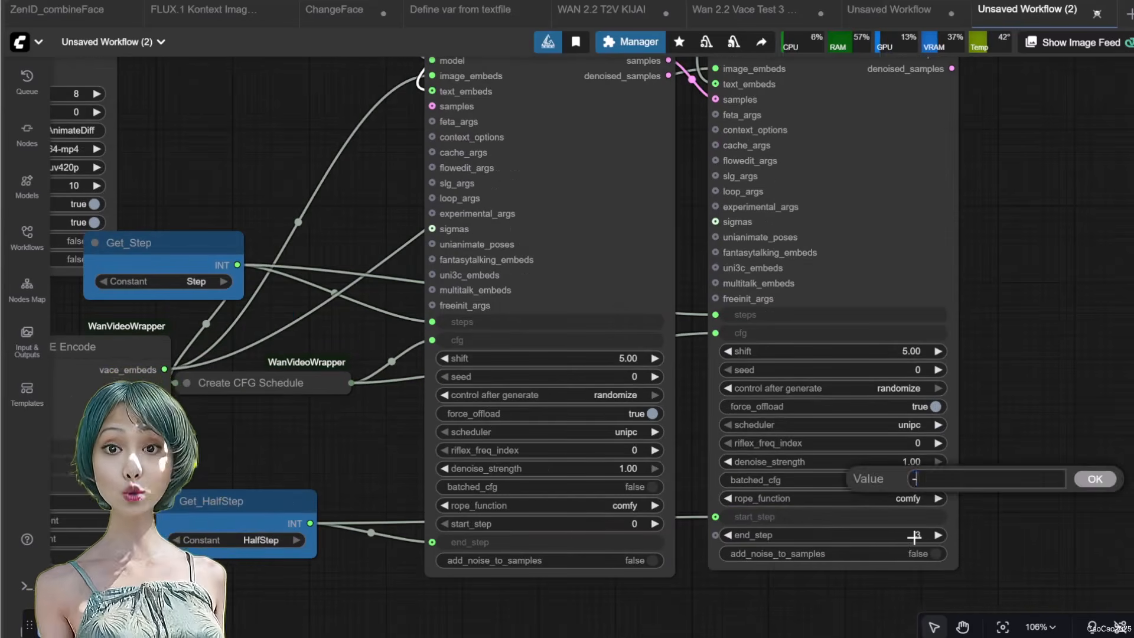
left_click(1037, 512)
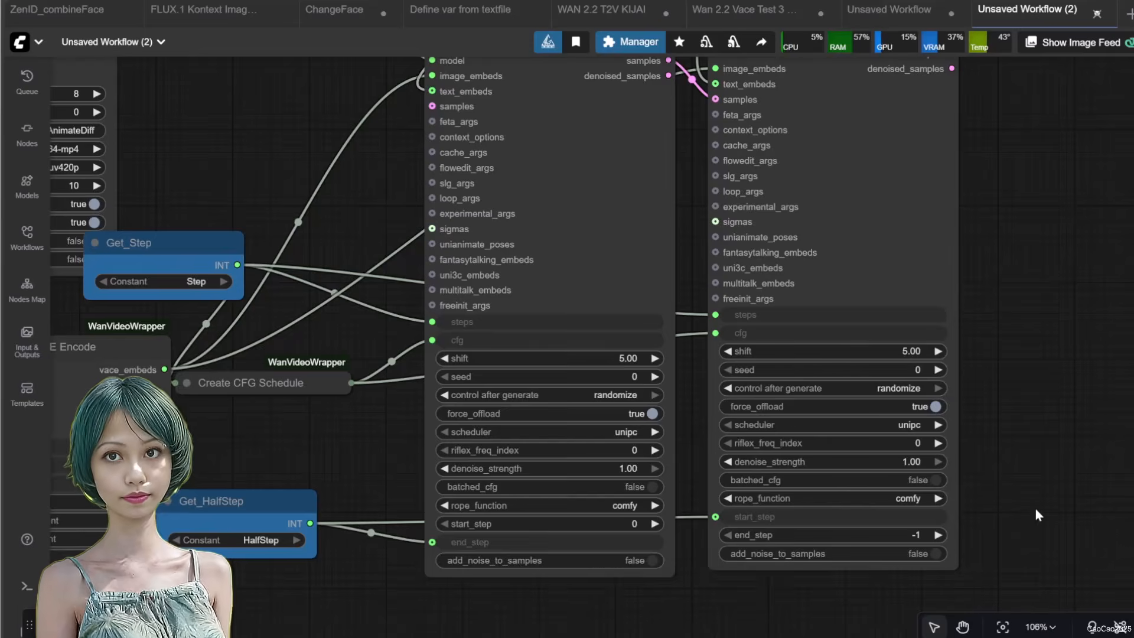
Remove the CFG schedule link from the second sampler's cfg input and set its cfg to 1.
left_click_drag(405, 377, 479, 575)
left_click_drag(658, 241, 843, 243)
left_click(607, 555)
left_click(615, 594)
left_click_drag(750, 241, 572, 241)
left_click_drag(771, 384, 783, 168)
left_click(949, 318)
type("1")
key("Return")
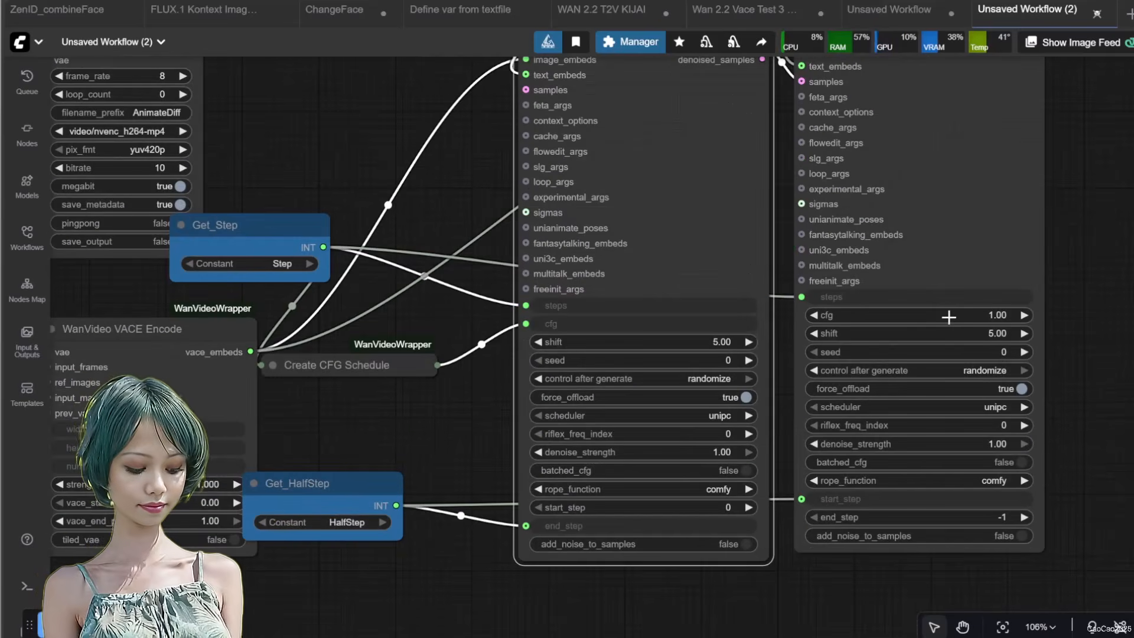
Set the scheduler of both WanVideo Sampler nodes to dpm++_sde.
left_click(717, 416)
left_click(723, 435)
left_click(964, 407)
type("dpm")
left_click(981, 466)
Add a WanVideo Decode node and connect the second sampler's samples output to it.
scroll(793, 602, "down", 2)
left_click_drag(1058, 227, 940, 266)
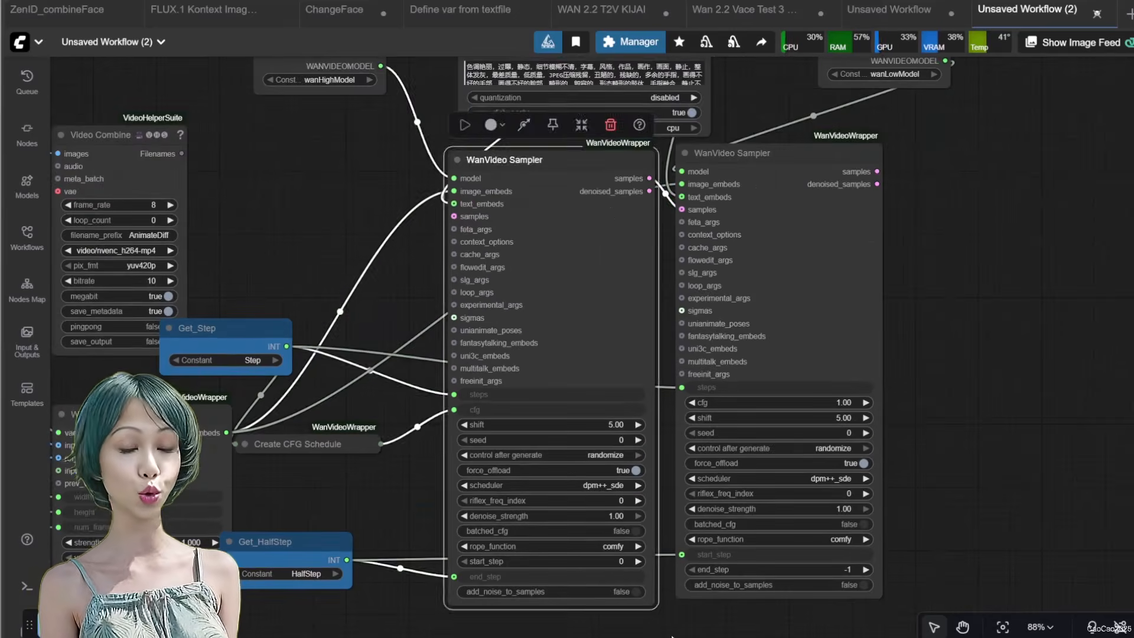
double_click(939, 266)
type("wan video dec")
left_click(815, 208)
left_click_drag(878, 171, 1031, 185)
left_click_drag(1064, 127, 766, 213)
Add a Video Combine node and connect the WanVideo Decode images output to its images input.
double_click(912, 312)
type("wan video comb")
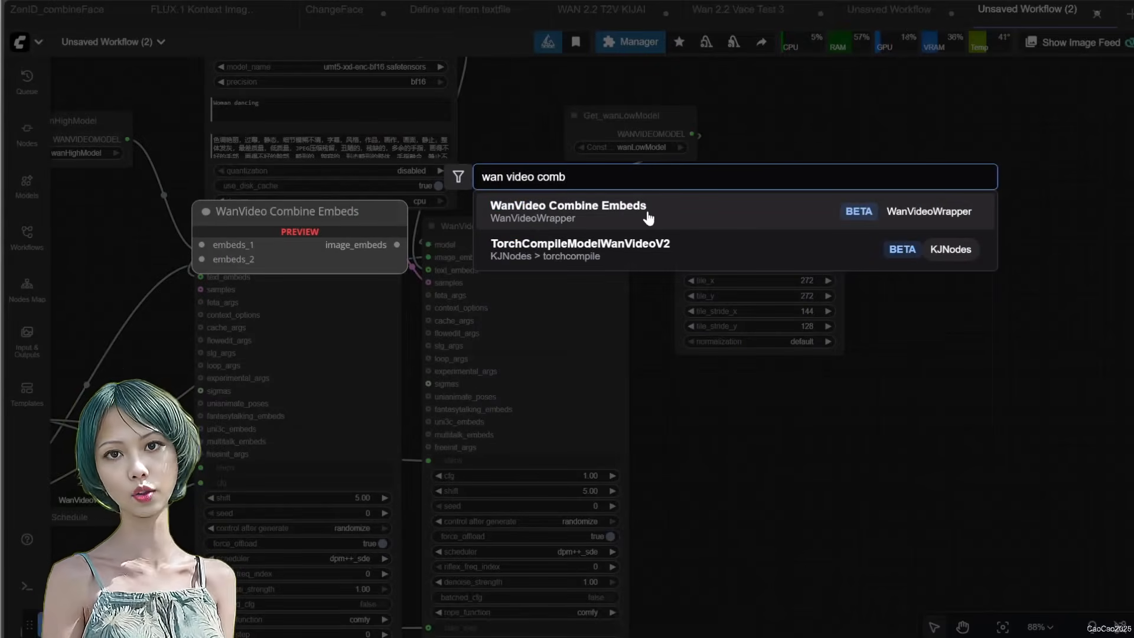
key("ctrl+a")
type("video co")
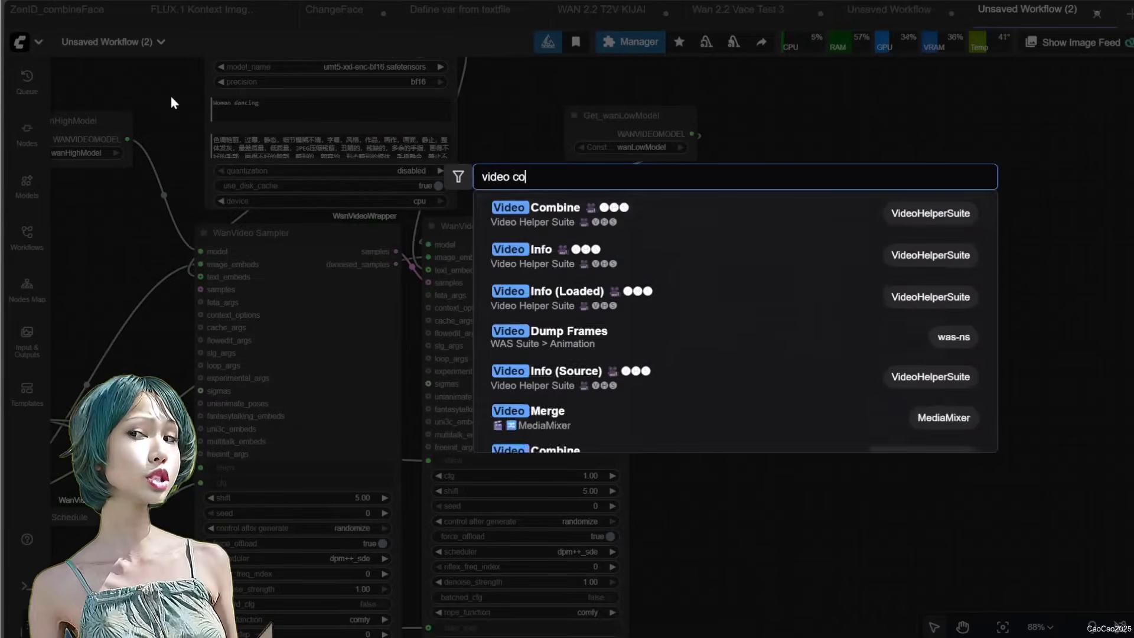
left_click(580, 233)
left_click_drag(842, 239, 919, 321)
Set the new Video Combine node's format to video/h265-mp4 and its frame_rate to 15.
scroll(1039, 438, "up", 5)
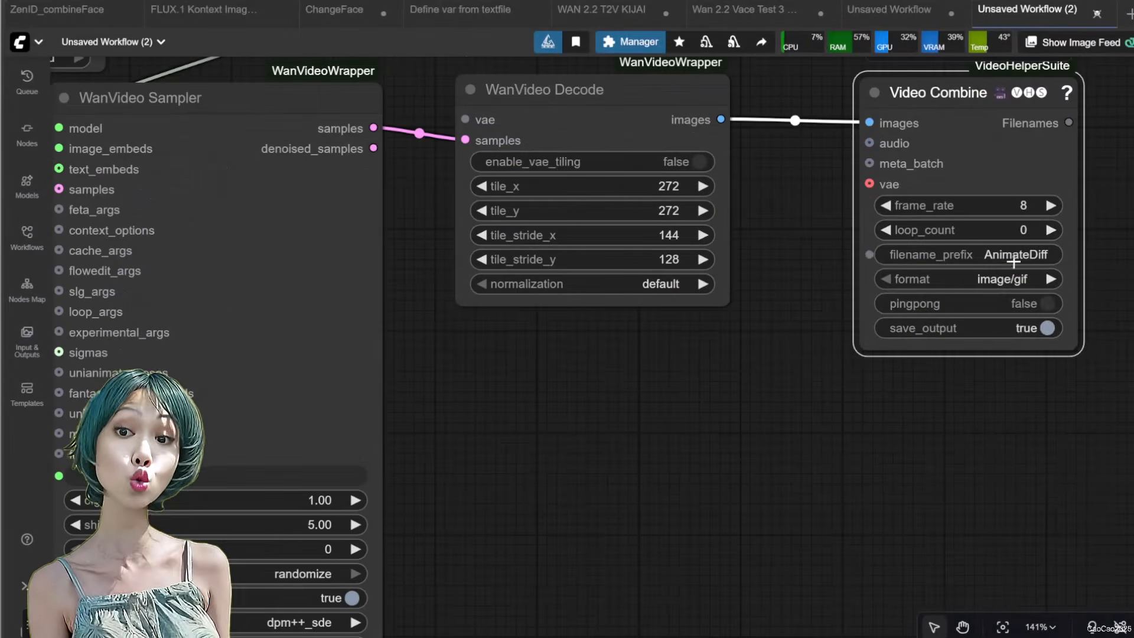
left_click(1005, 255)
left_click(991, 420)
left_click(1018, 274)
left_click(1054, 416)
left_click_drag(913, 467, 754, 600)
left_click(861, 341)
type("15")
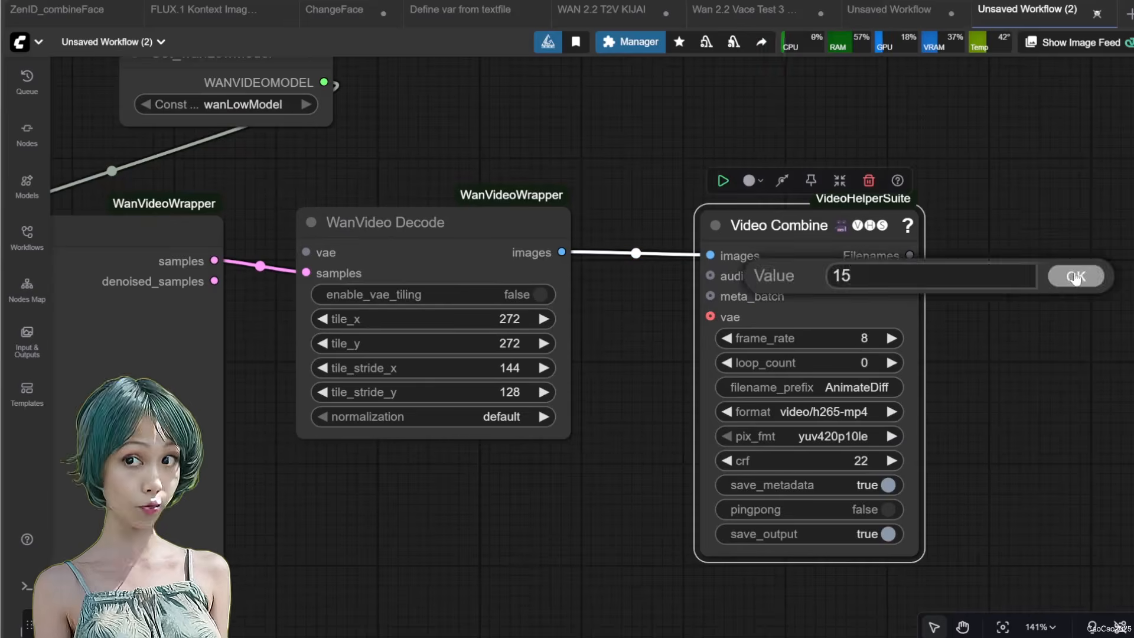
left_click(1075, 276)
Set the Video Combine filename_prefix to myout\wan vace 2.2 and run the workflow.
scroll(999, 435, "down", 2)
left_click(901, 395)
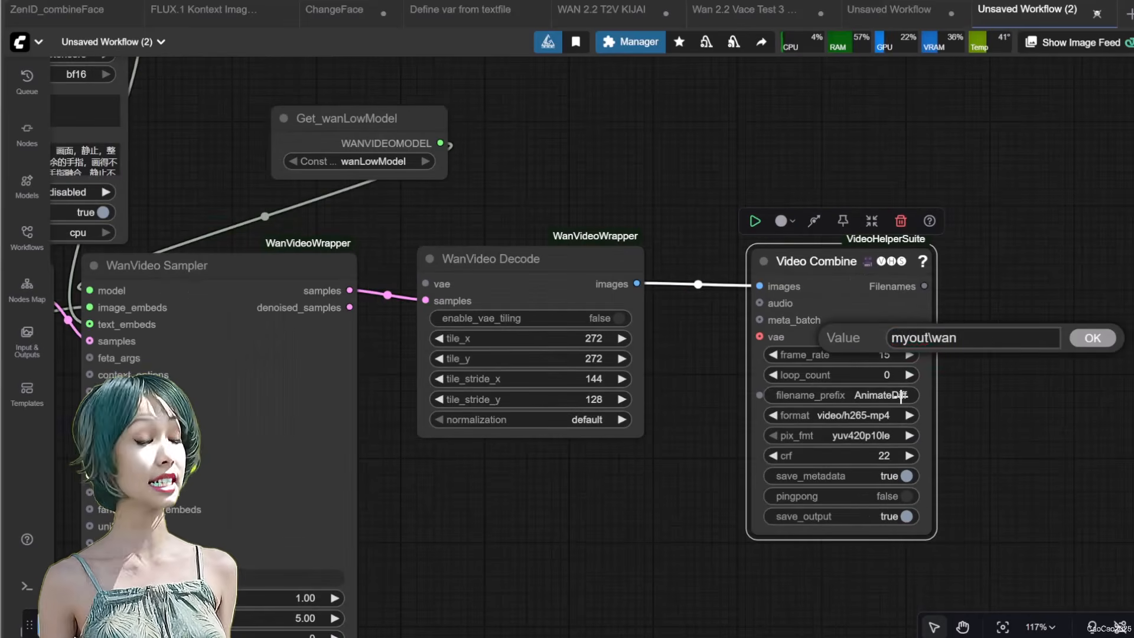
type("myout\\wan vace 2")
key("Return")
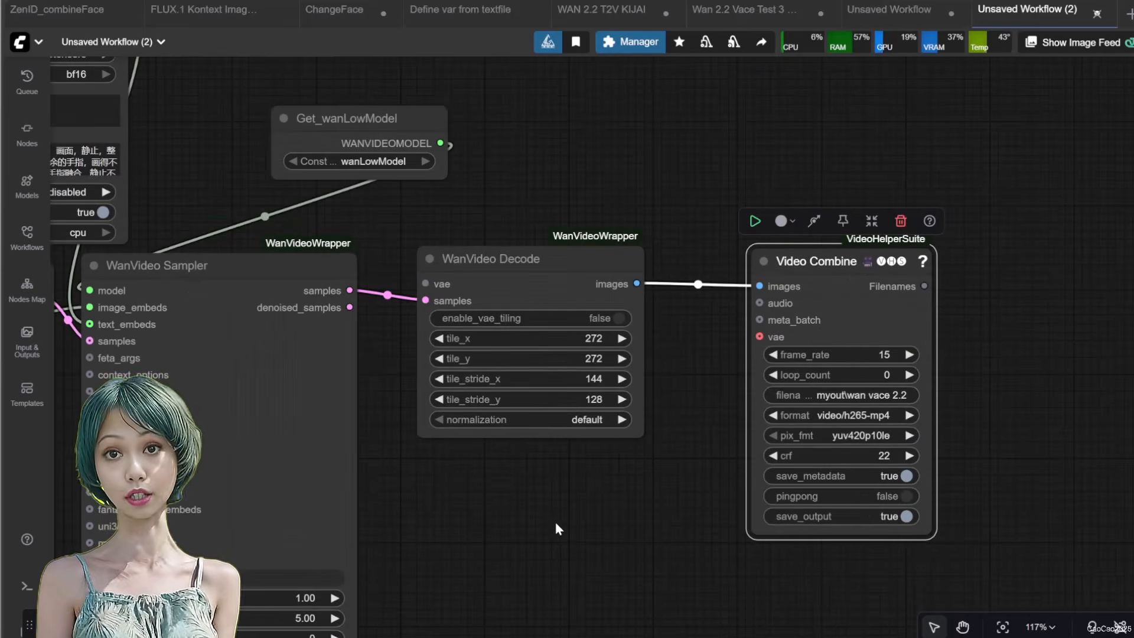
key("ctrl+Return")
Add a GetNode for the VAE above WanVideo Decode and connect it to the decoder's vae input.
double_click(538, 191)
type("getnode")
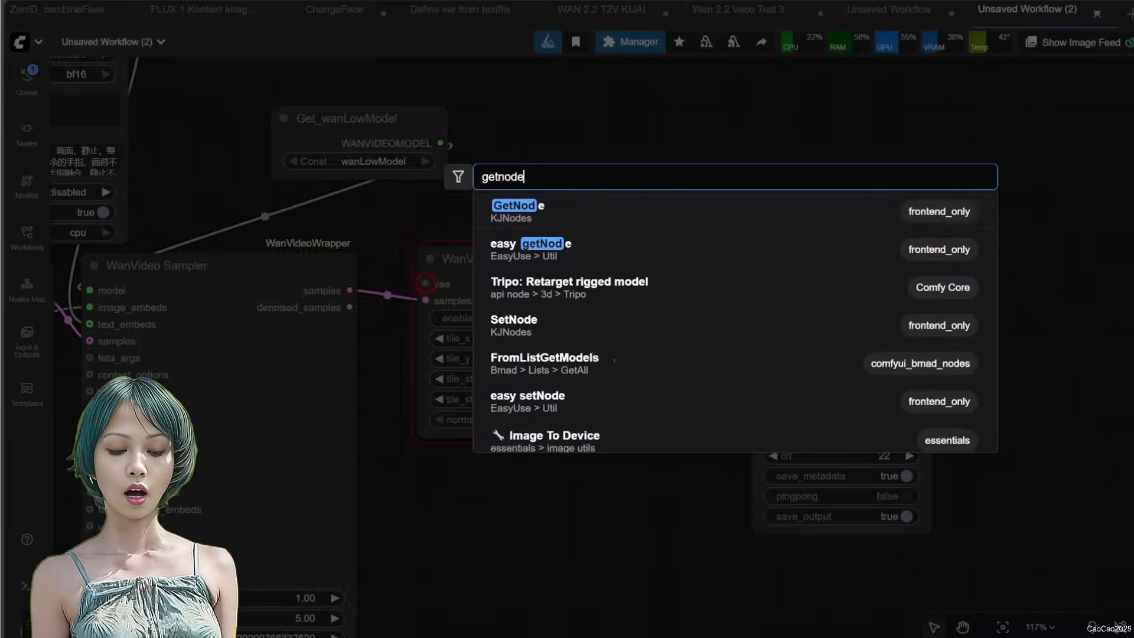
key("Return")
left_click_drag(701, 201, 425, 284)
left_click_drag(577, 197, 527, 162)
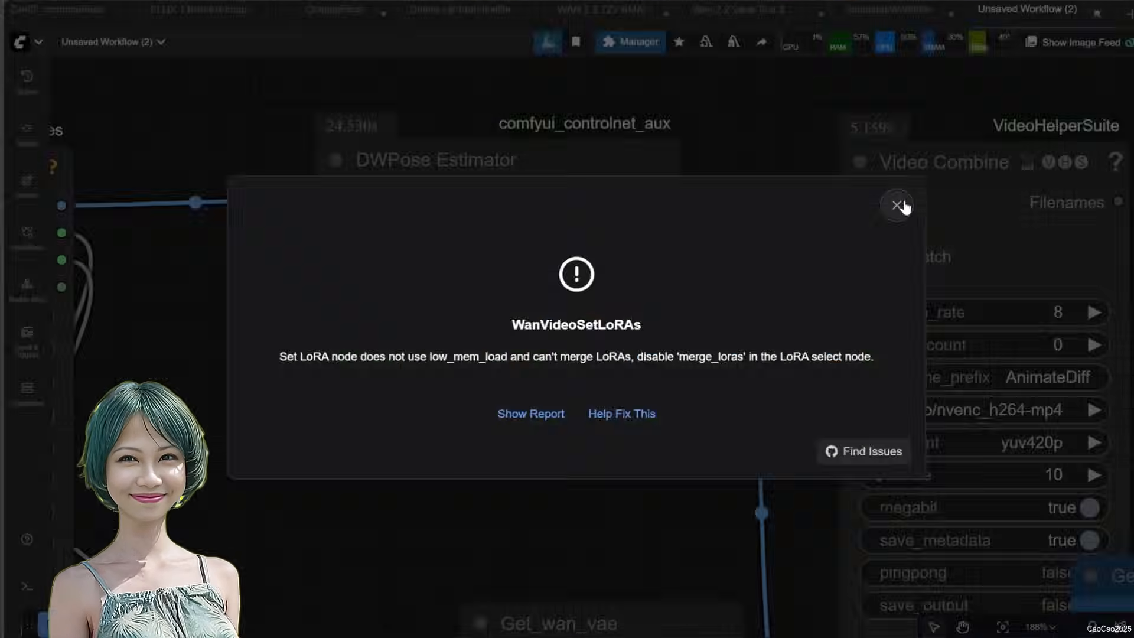
Dismiss the error dialog and disable merge_loras on both WanVideo Lora Select Multi nodes.
left_click(901, 207)
scroll(446, 483, "down", 5)
left_click_drag(226, 520, 954, 308)
scroll(926, 314, "up", 10)
left_click_drag(563, 244, 938, 181)
scroll(496, 452, "down", 3)
left_click_drag(495, 451, 420, 129)
left_click(760, 535)
left_click_drag(1116, 561, 998, 545)
left_click(978, 516)
Set the frame_rate of the pose preview's Video Combine node to 15.
scroll(977, 517, "down", 2)
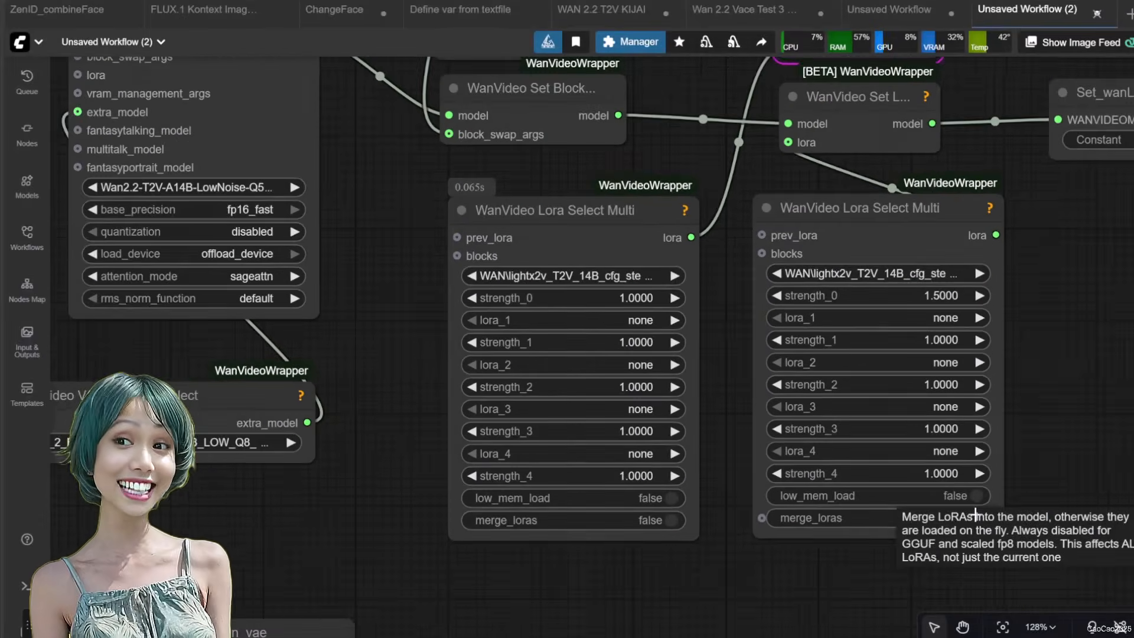
left_click_drag(1073, 304, 1041, 383)
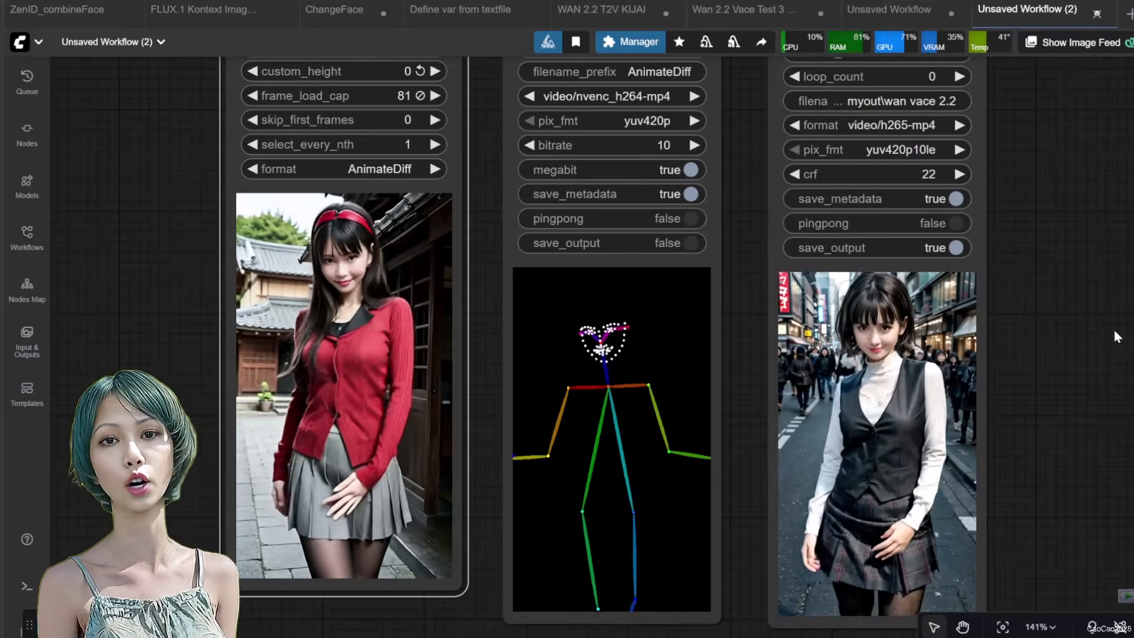
left_click_drag(1111, 328, 1110, 440)
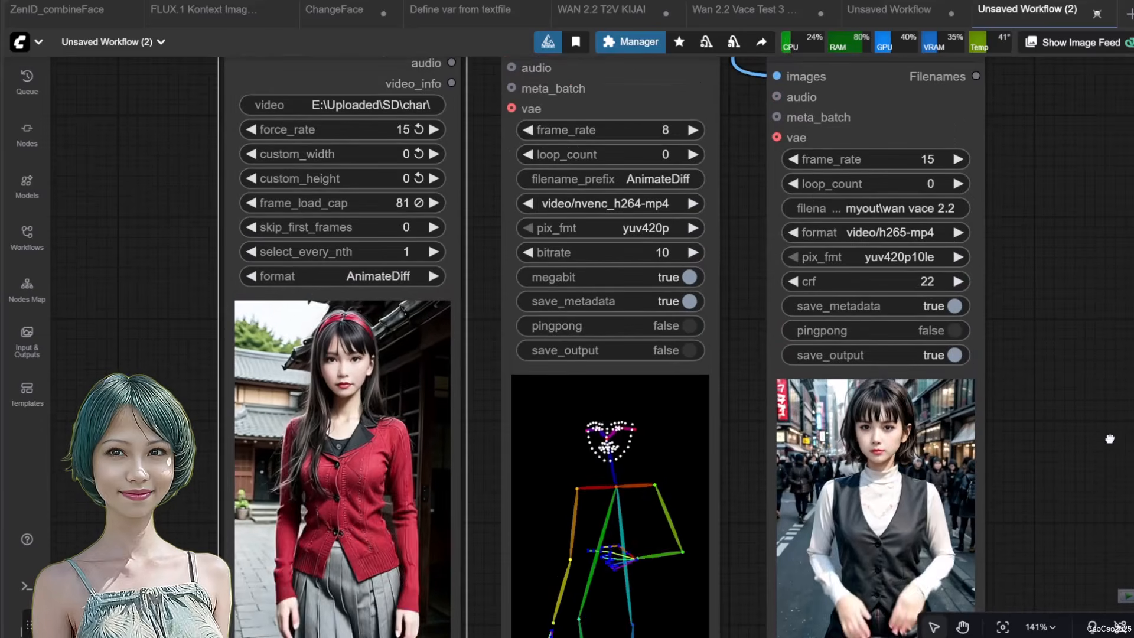
left_click(659, 130)
type("15")
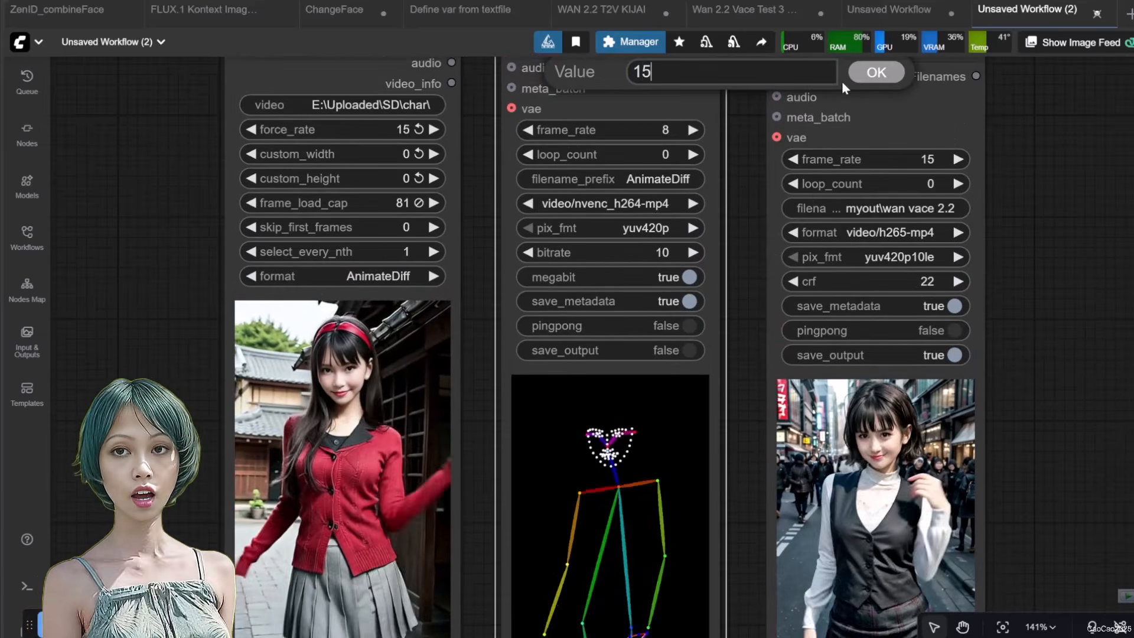
left_click(877, 72)
Paste the copied path of a different source video into the Load Video (Path) node and run the workflow.
scroll(930, 243, "down", 5)
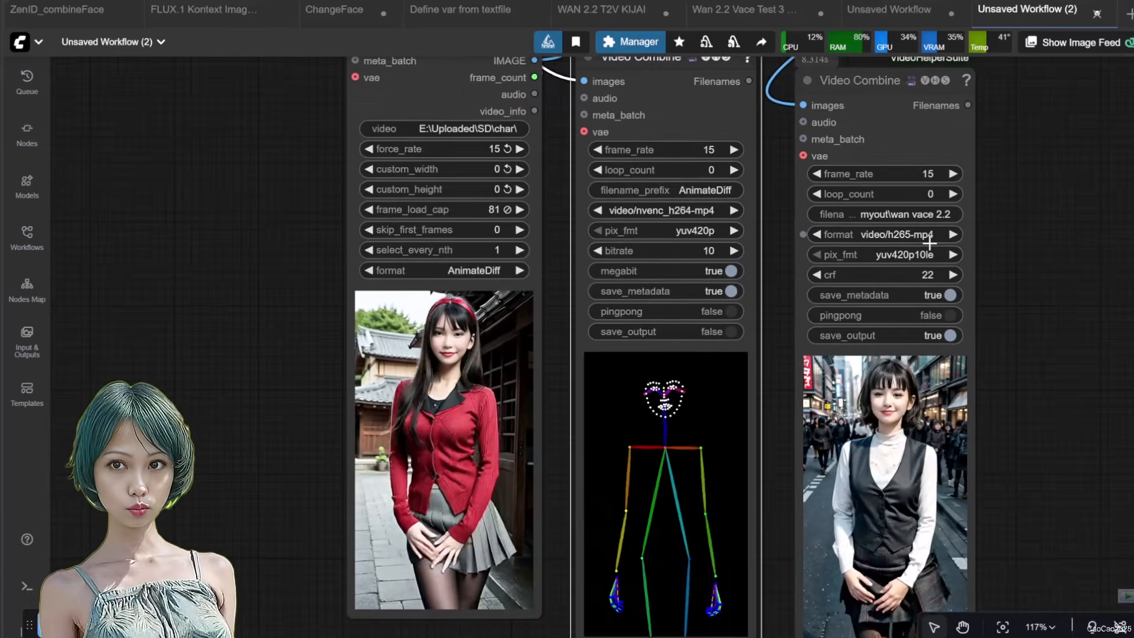
scroll(929, 243, "up", 2)
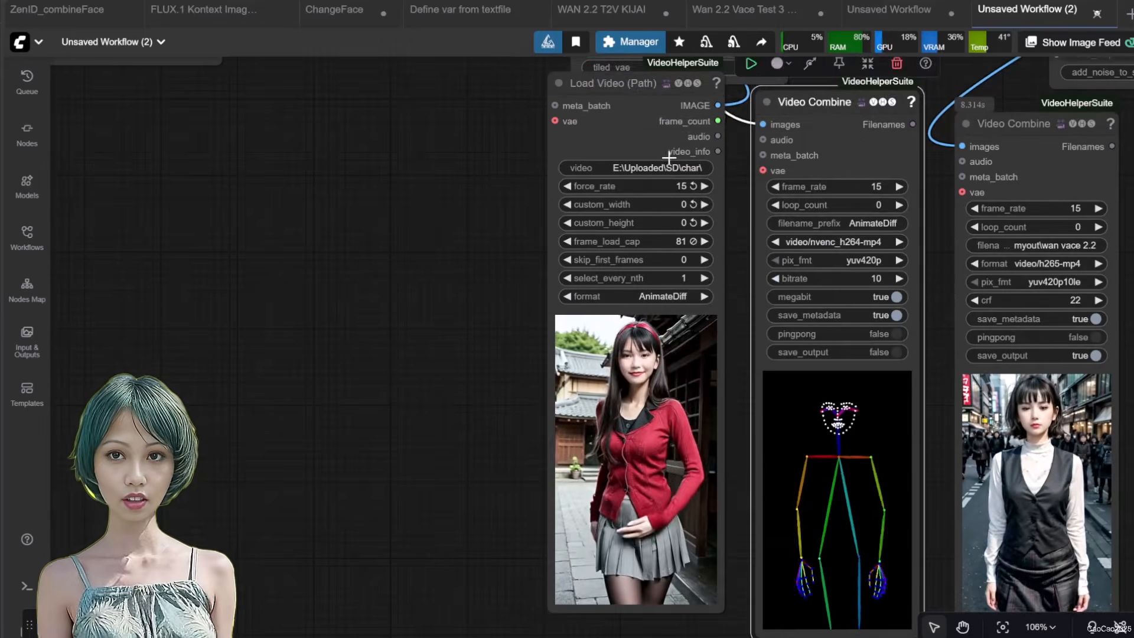
left_click(586, 156)
key("ctrl+v")
key("Return")
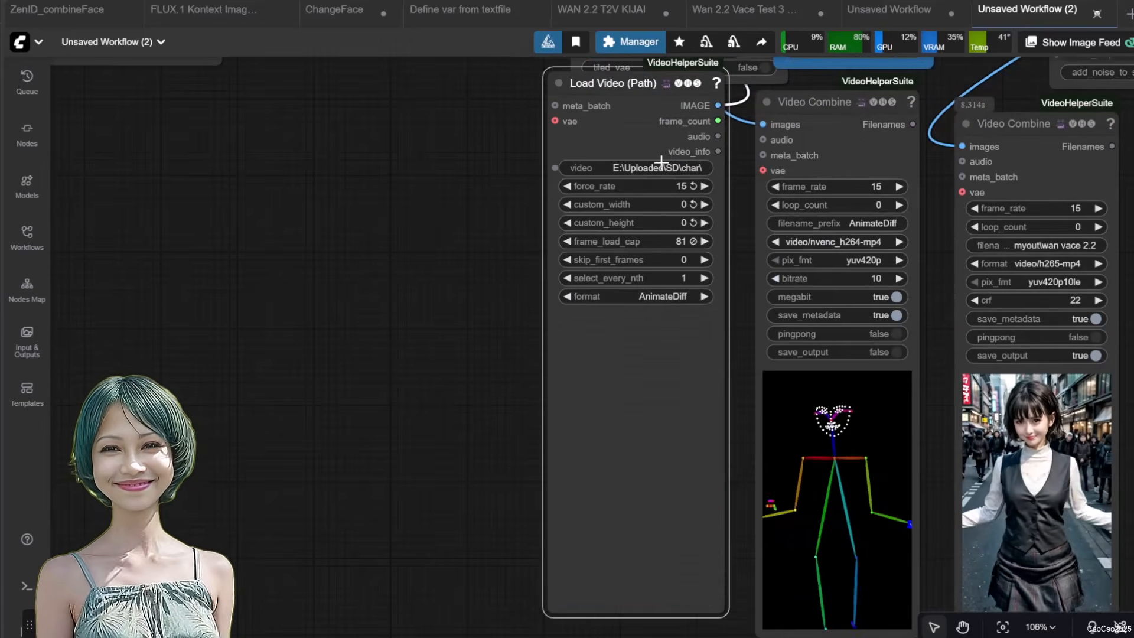
left_click_drag(354, 385, 203, 337)
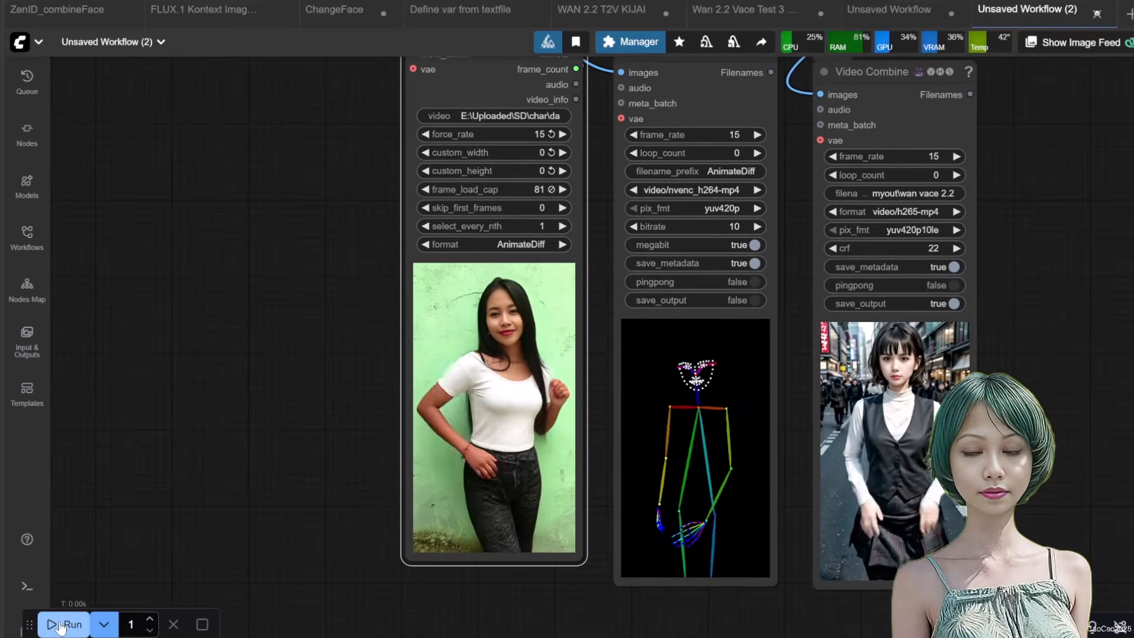
left_click_drag(219, 482, 116, 467)
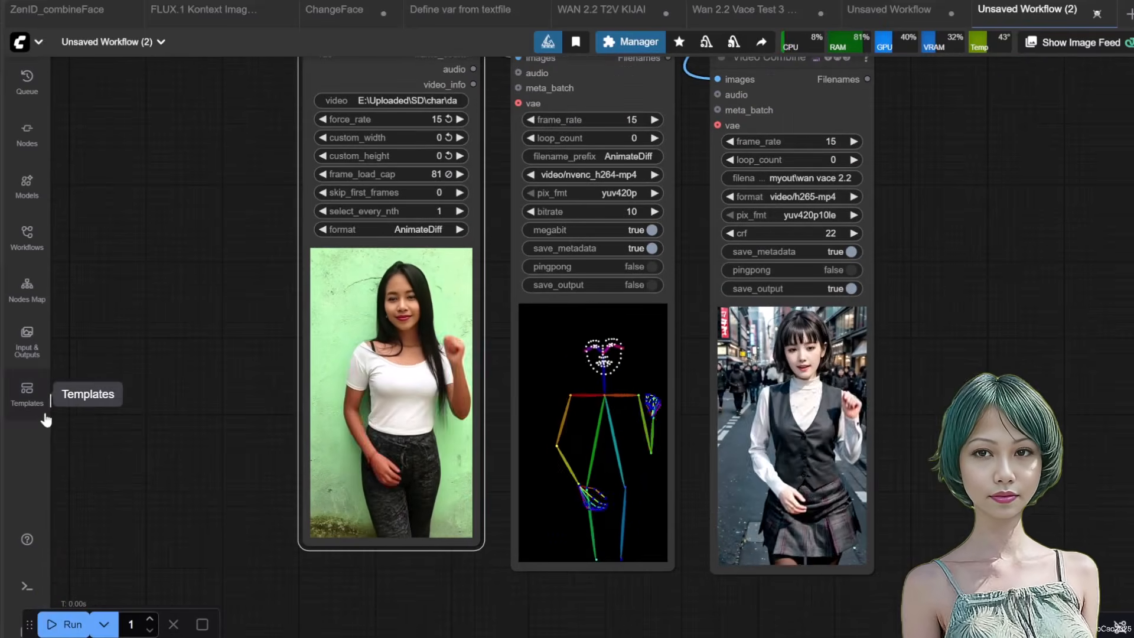